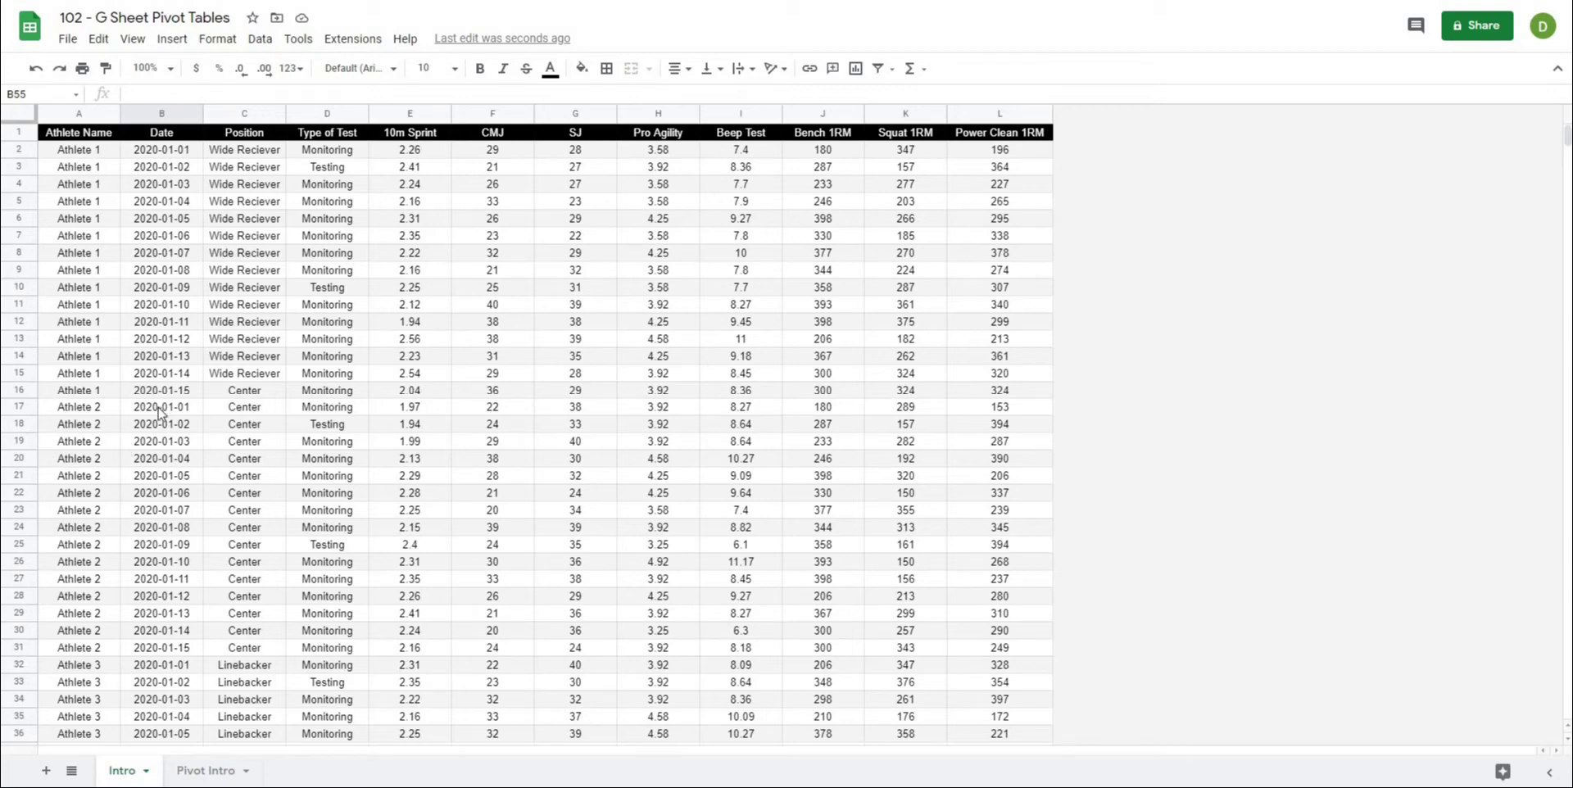
Step: Examine the athlete testing data on the Video sheet, including its position, test type and test score columns
click(211, 772)
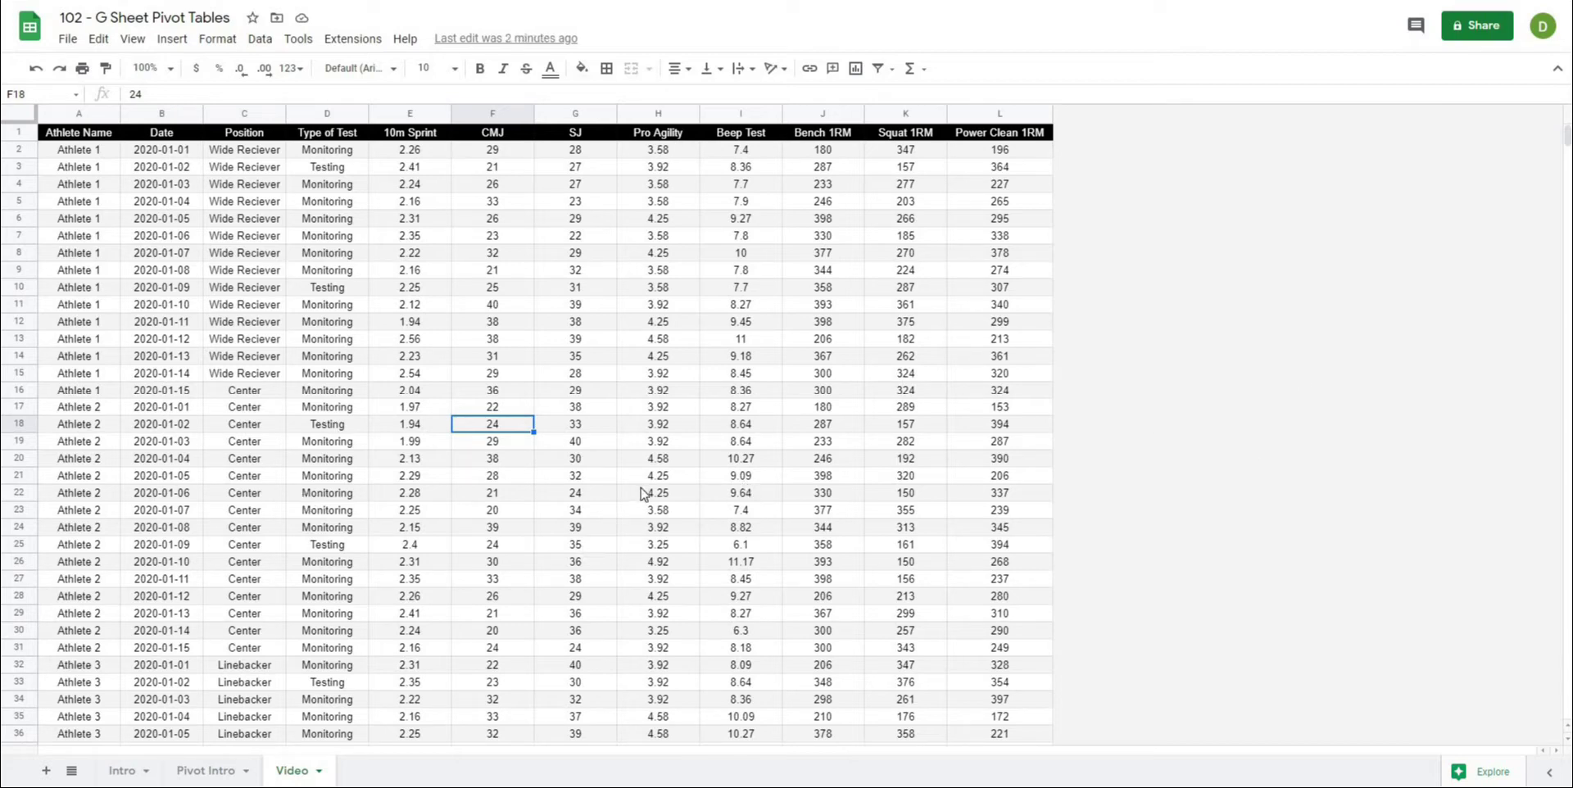
click(553, 430)
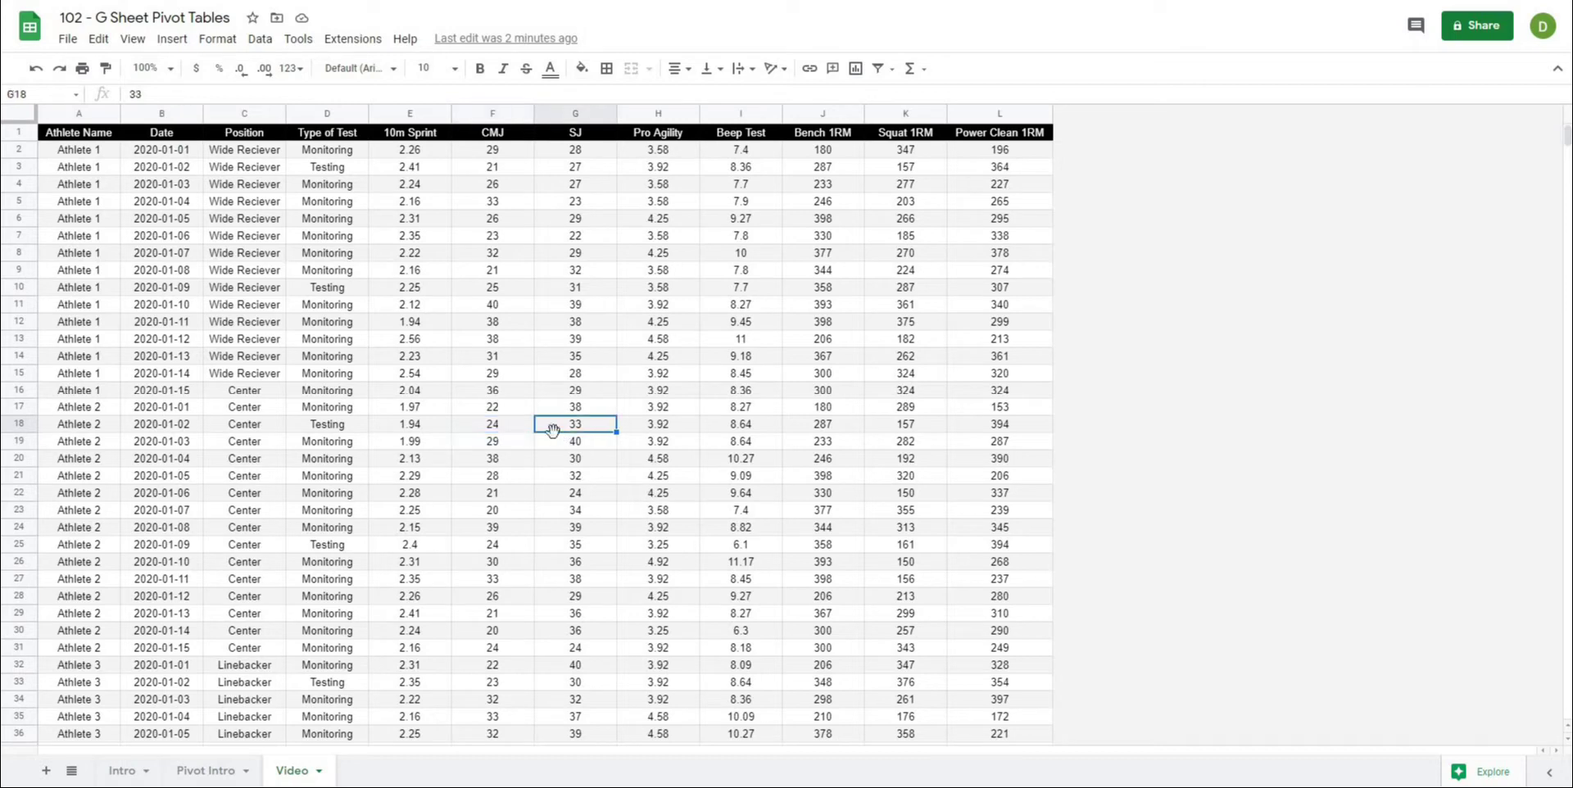
click(373, 464)
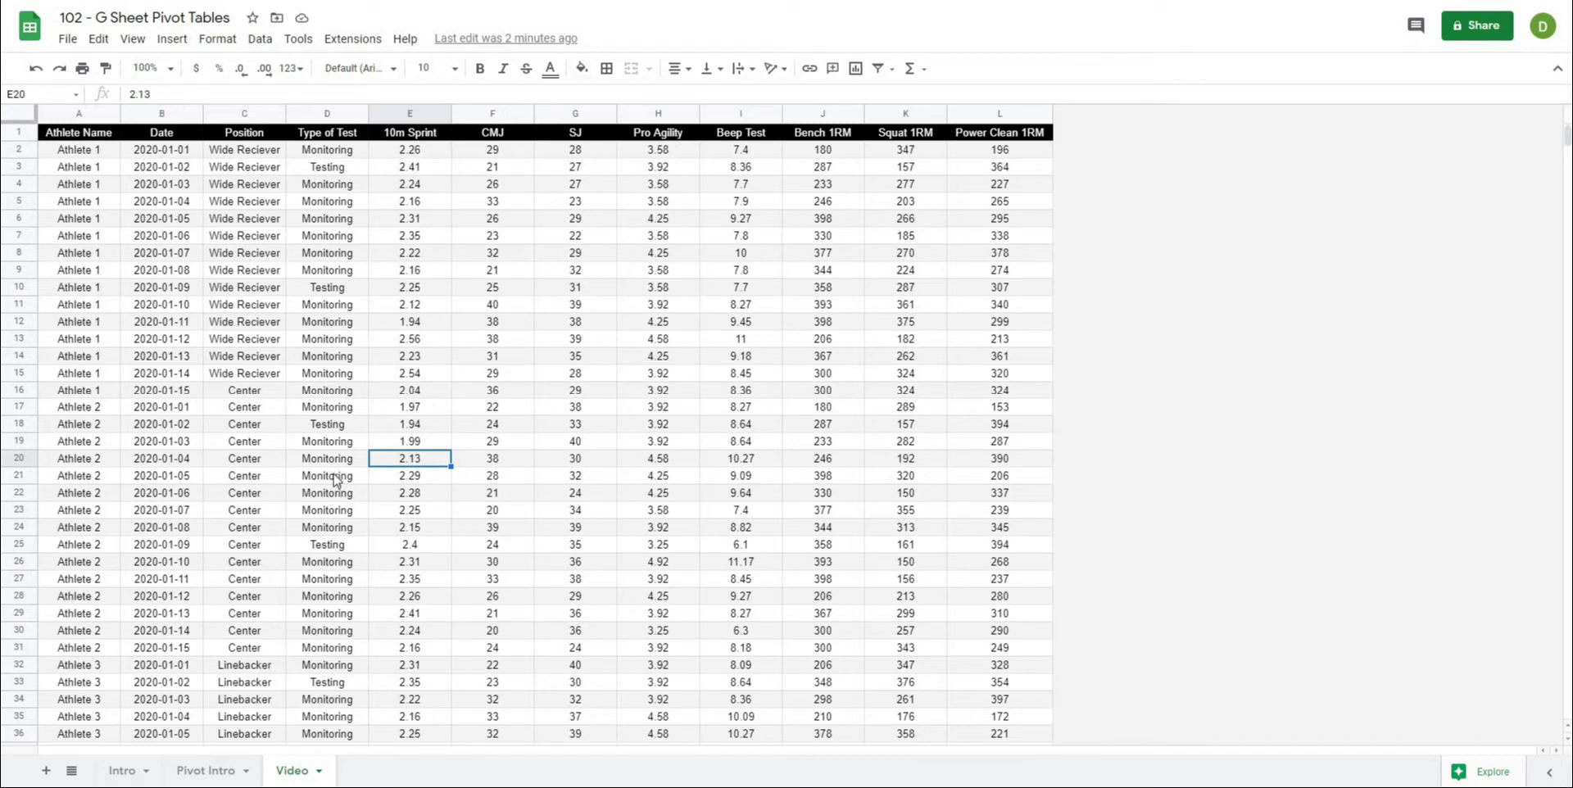
click(687, 409)
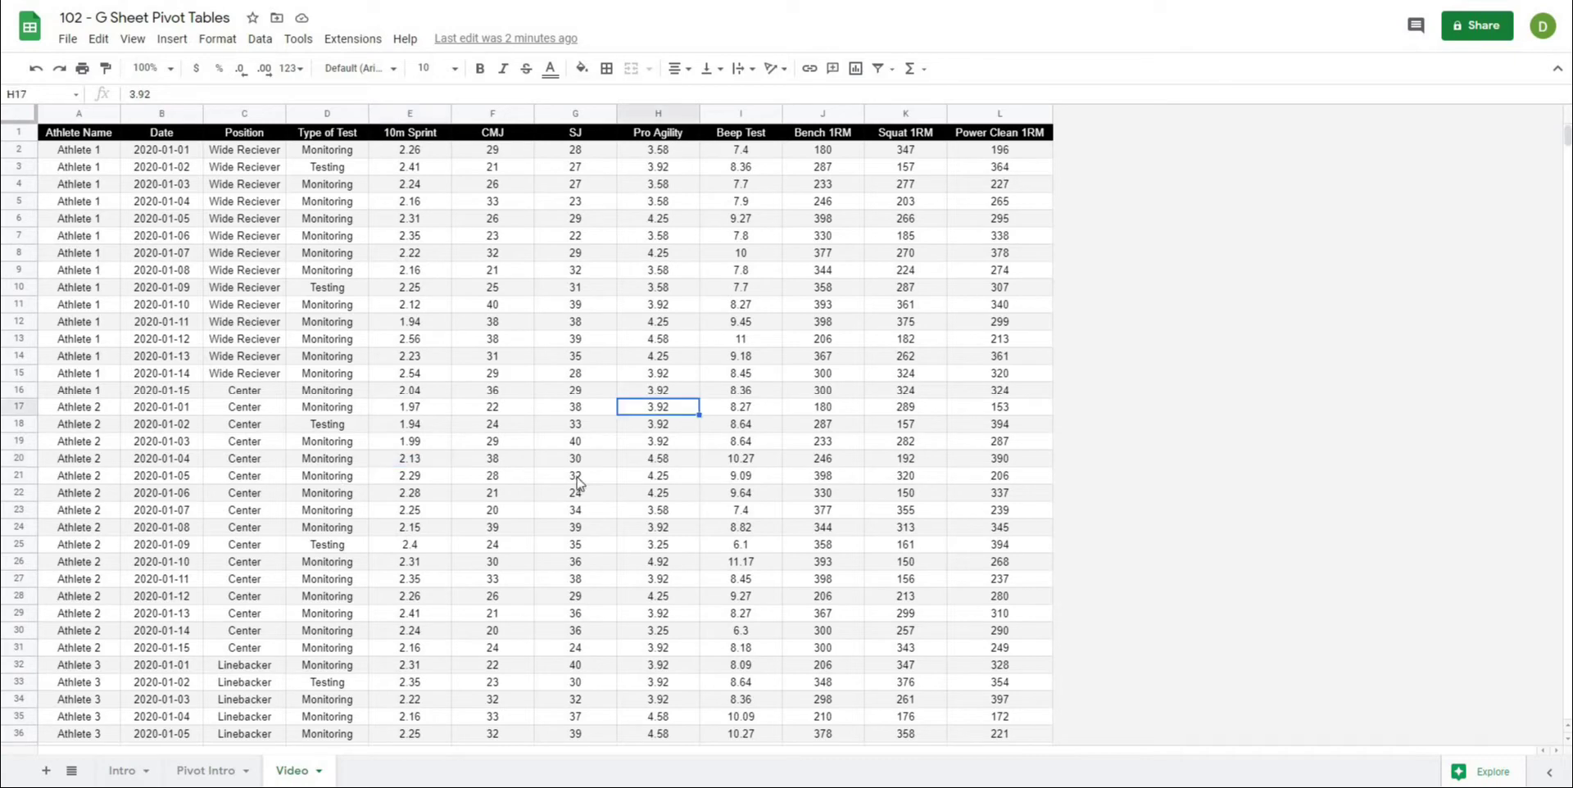
scroll(579, 483, down, 1)
scroll(578, 483, down, 5)
scroll(573, 475, up, 6)
click(391, 291)
click(342, 304)
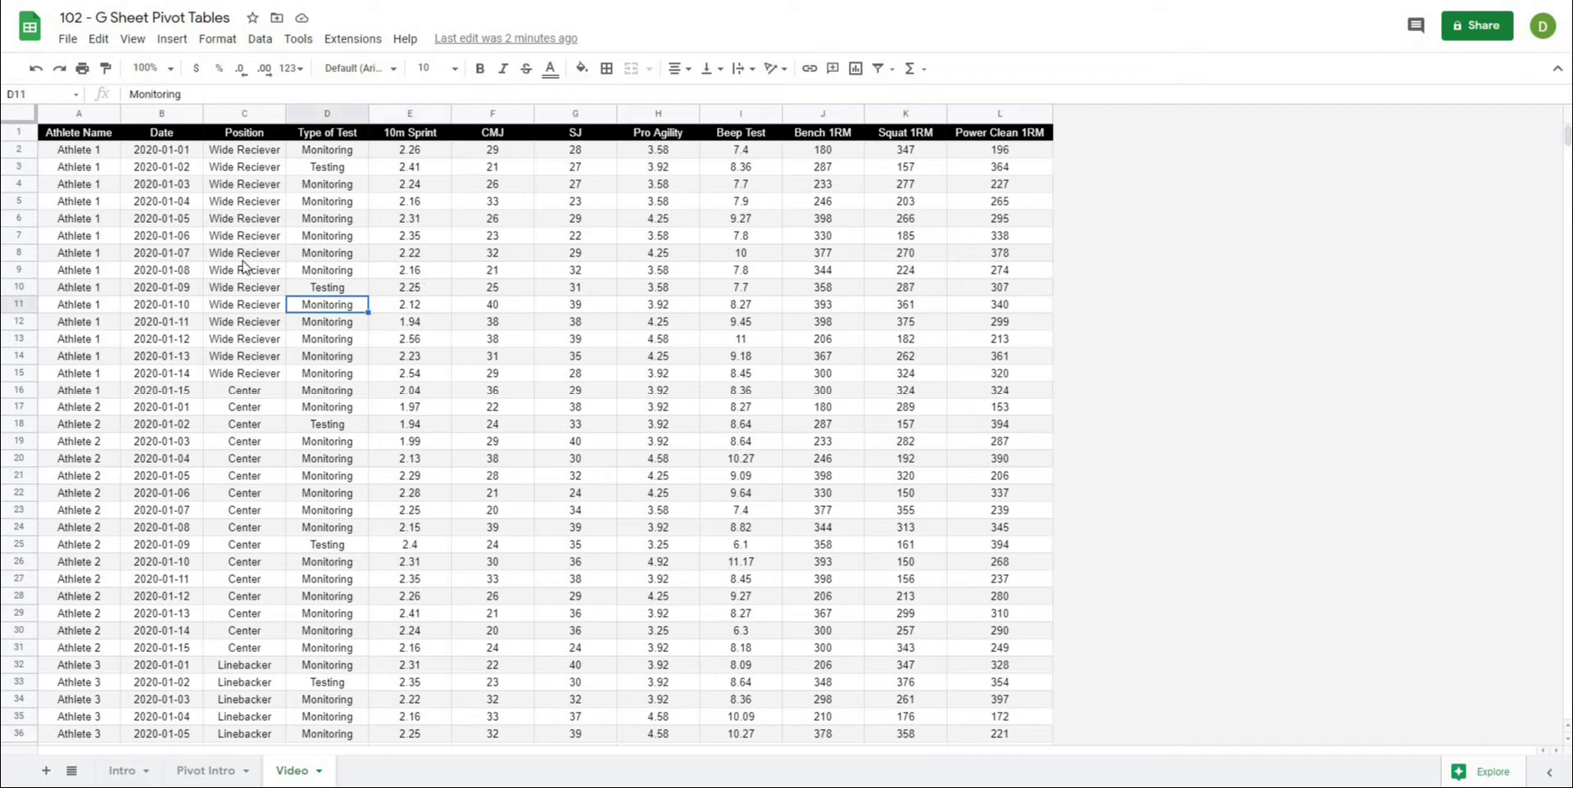
Step: Create a pivot table on a new sheet from the data range Video!A1:L46
click(245, 235)
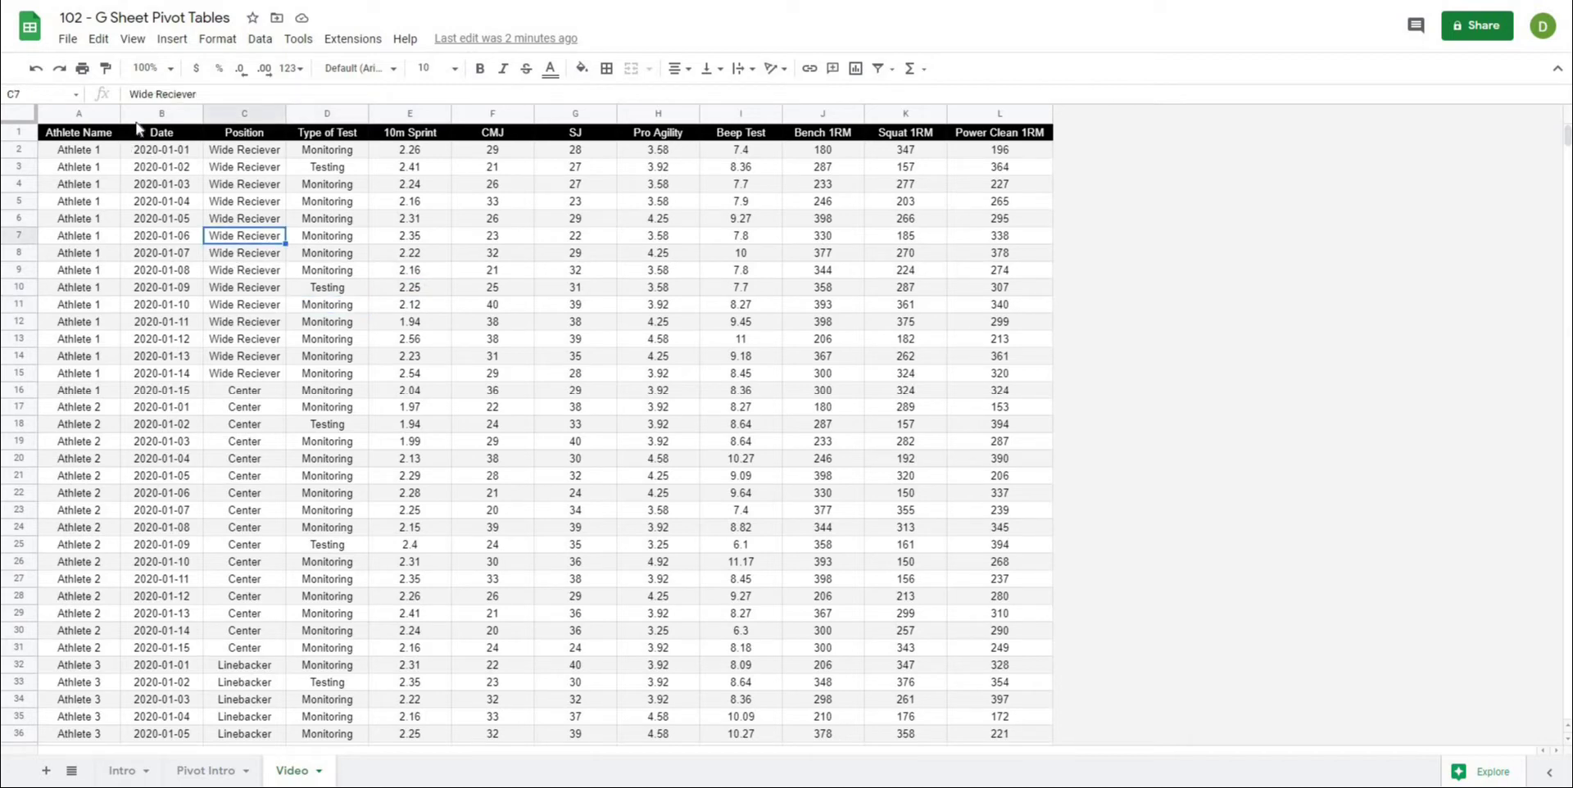
click(171, 39)
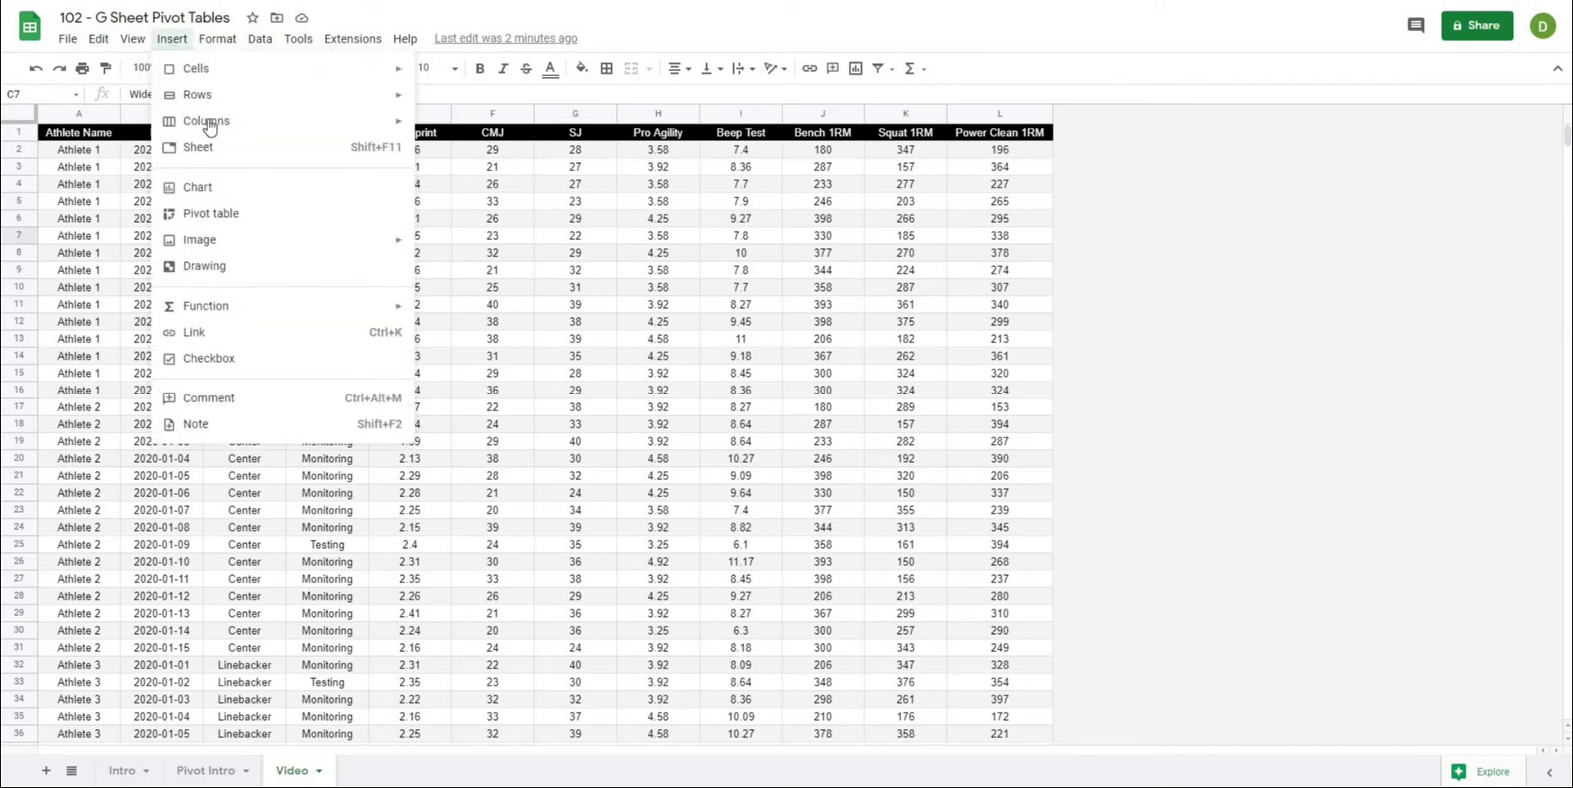
click(201, 220)
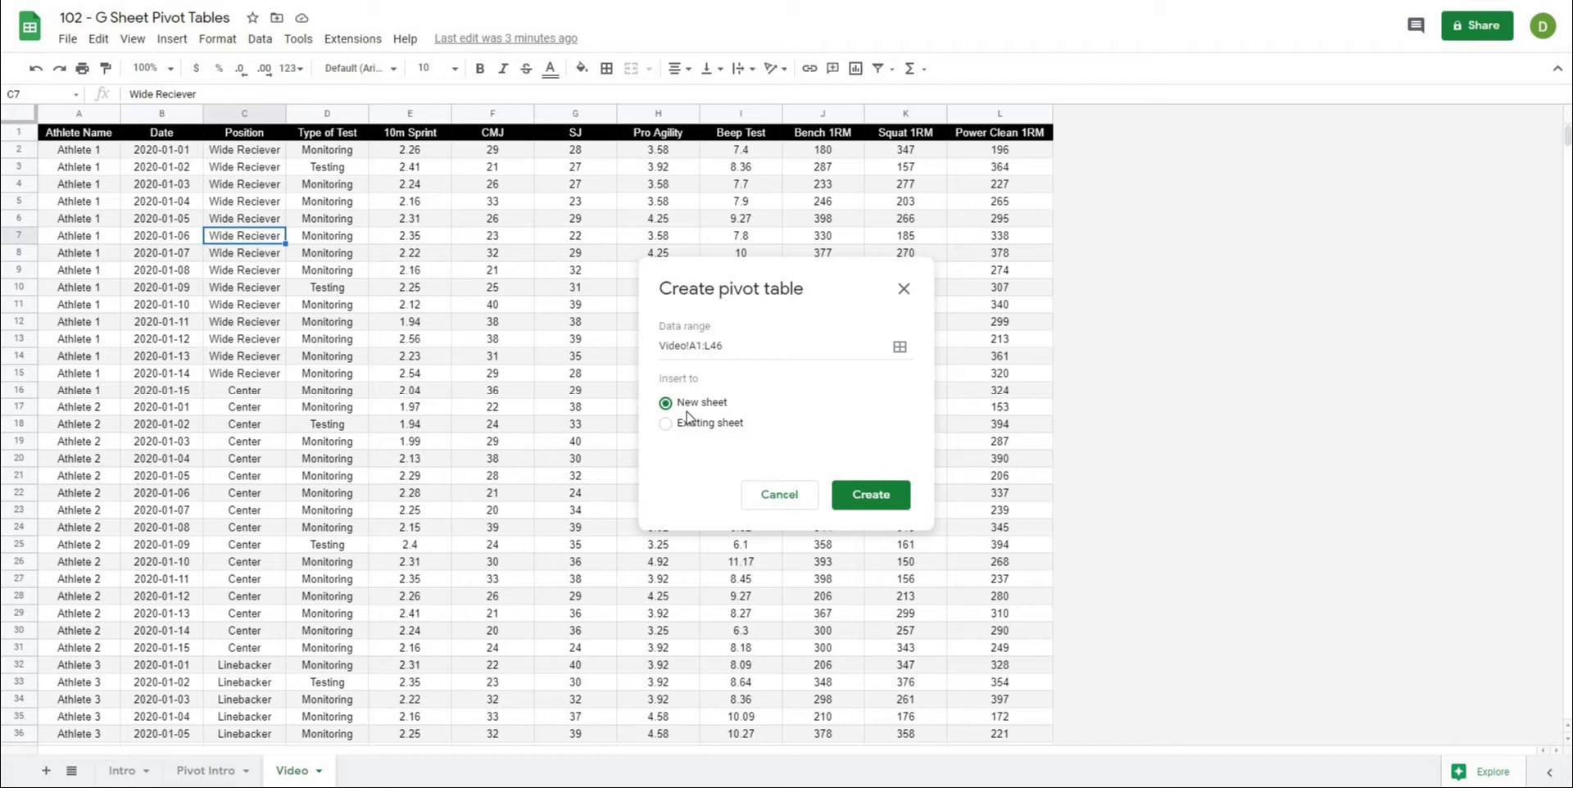
click(863, 501)
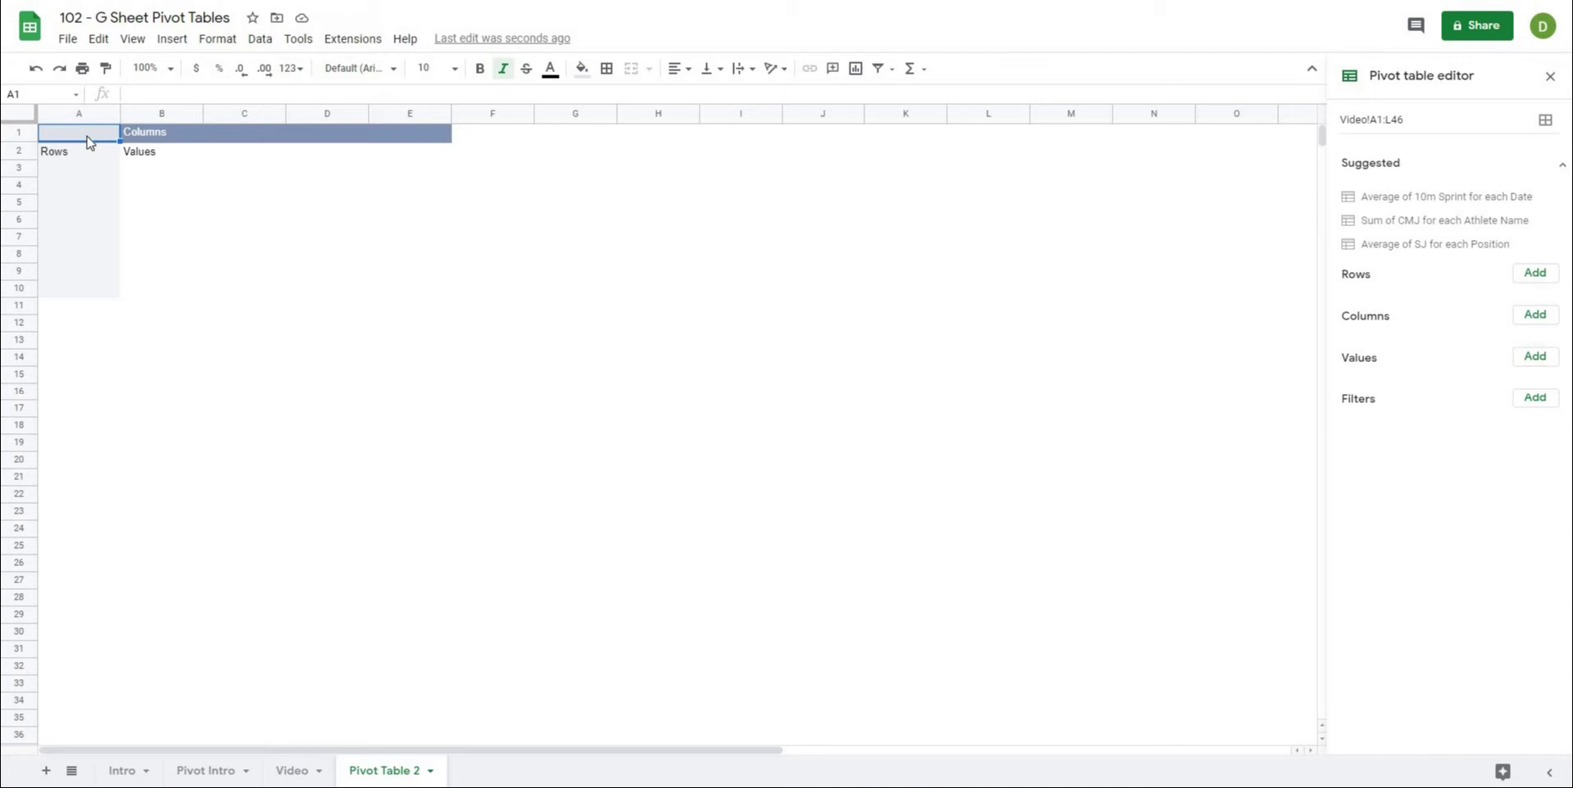
Step: Examine the blank pivot table's layout, covering its Rows, Columns and Values areas
click(86, 256)
drag(67, 158, 81, 295)
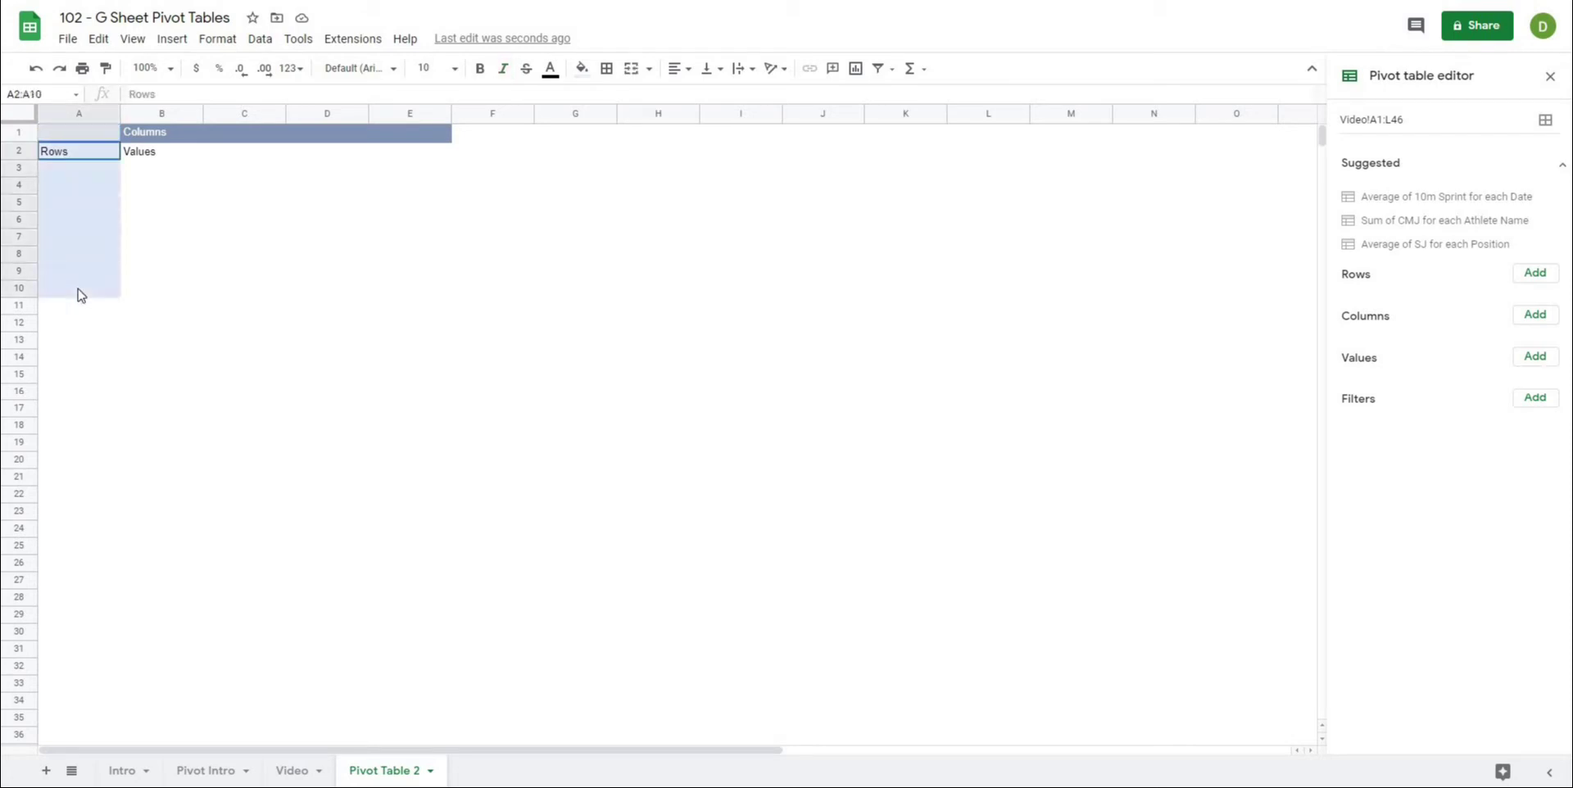
click(206, 283)
click(133, 156)
click(129, 136)
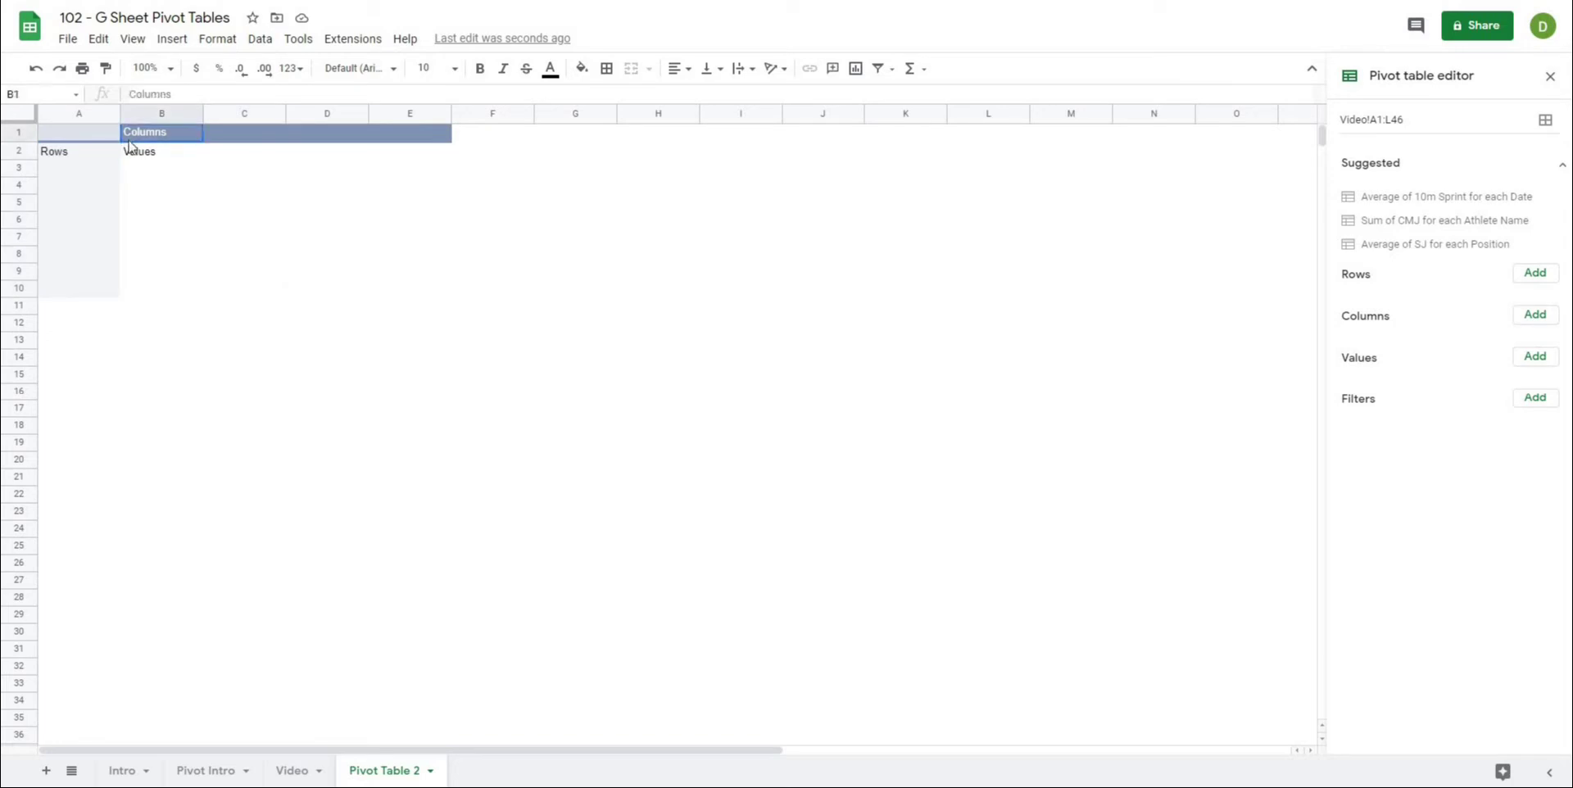
drag(130, 136, 390, 138)
click(135, 165)
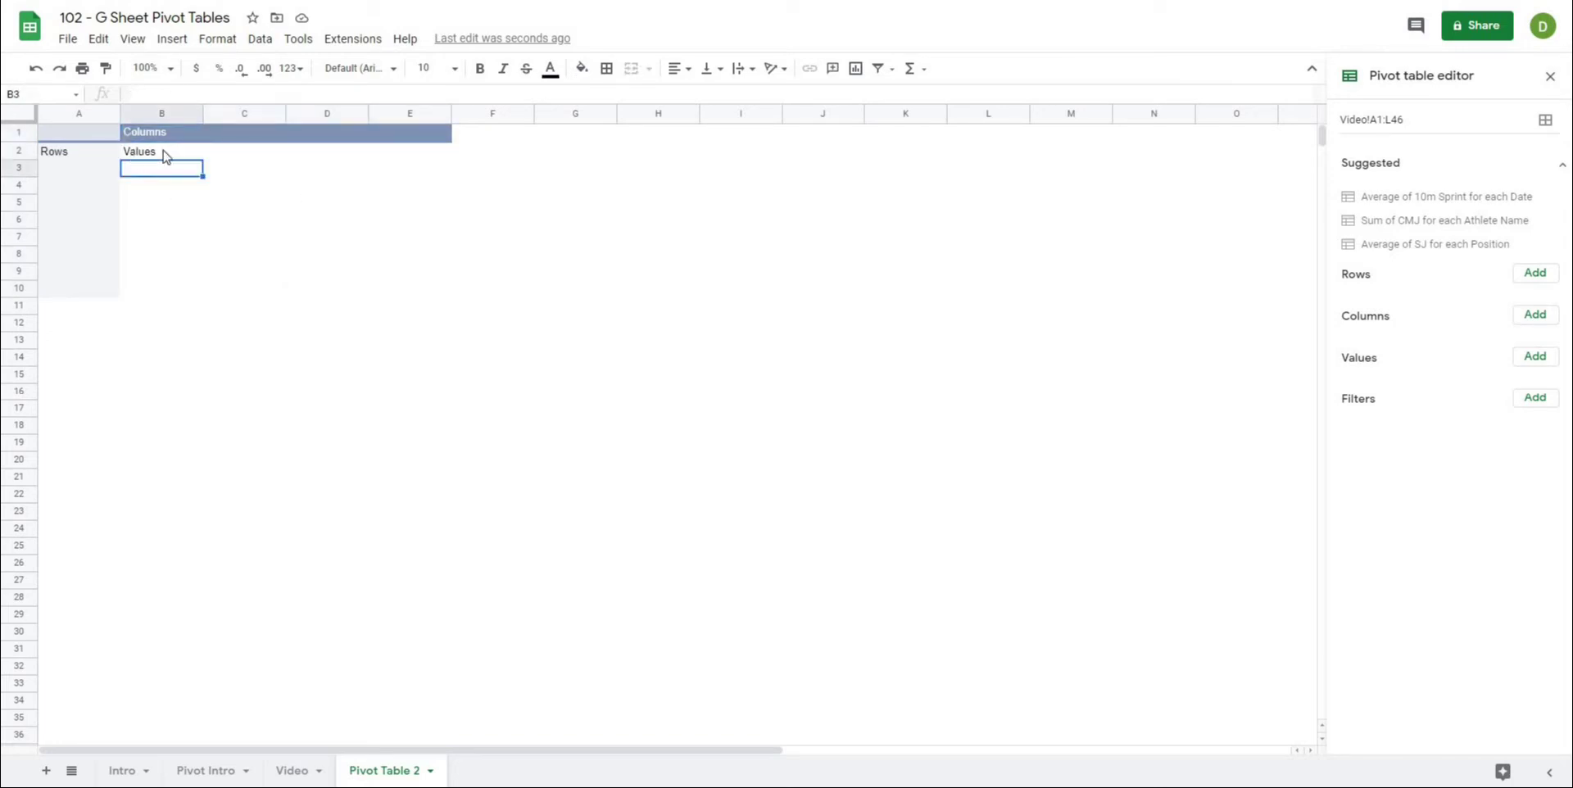
drag(165, 156, 420, 163)
click(270, 274)
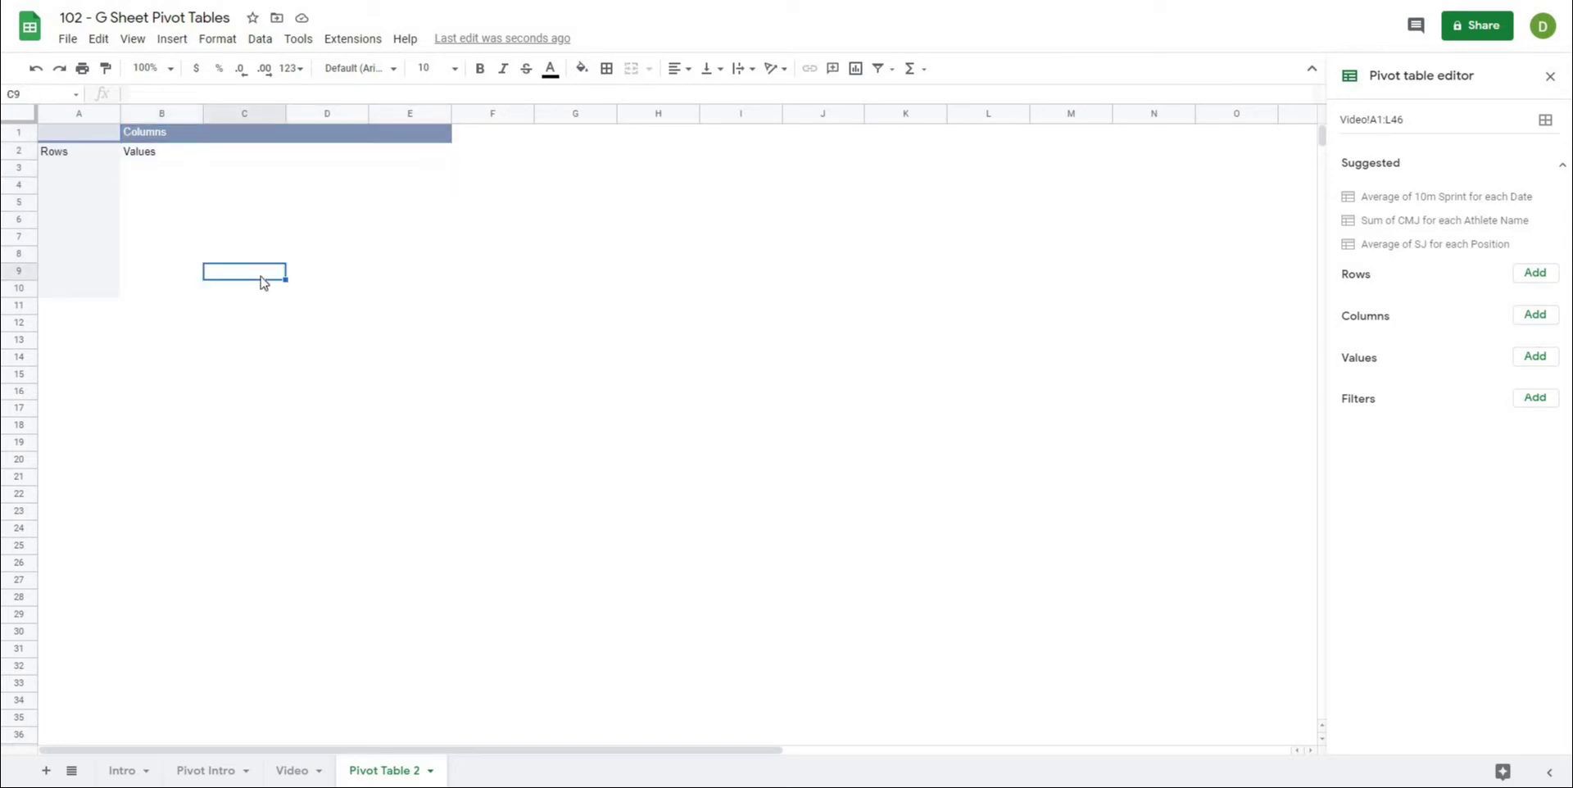
click(187, 321)
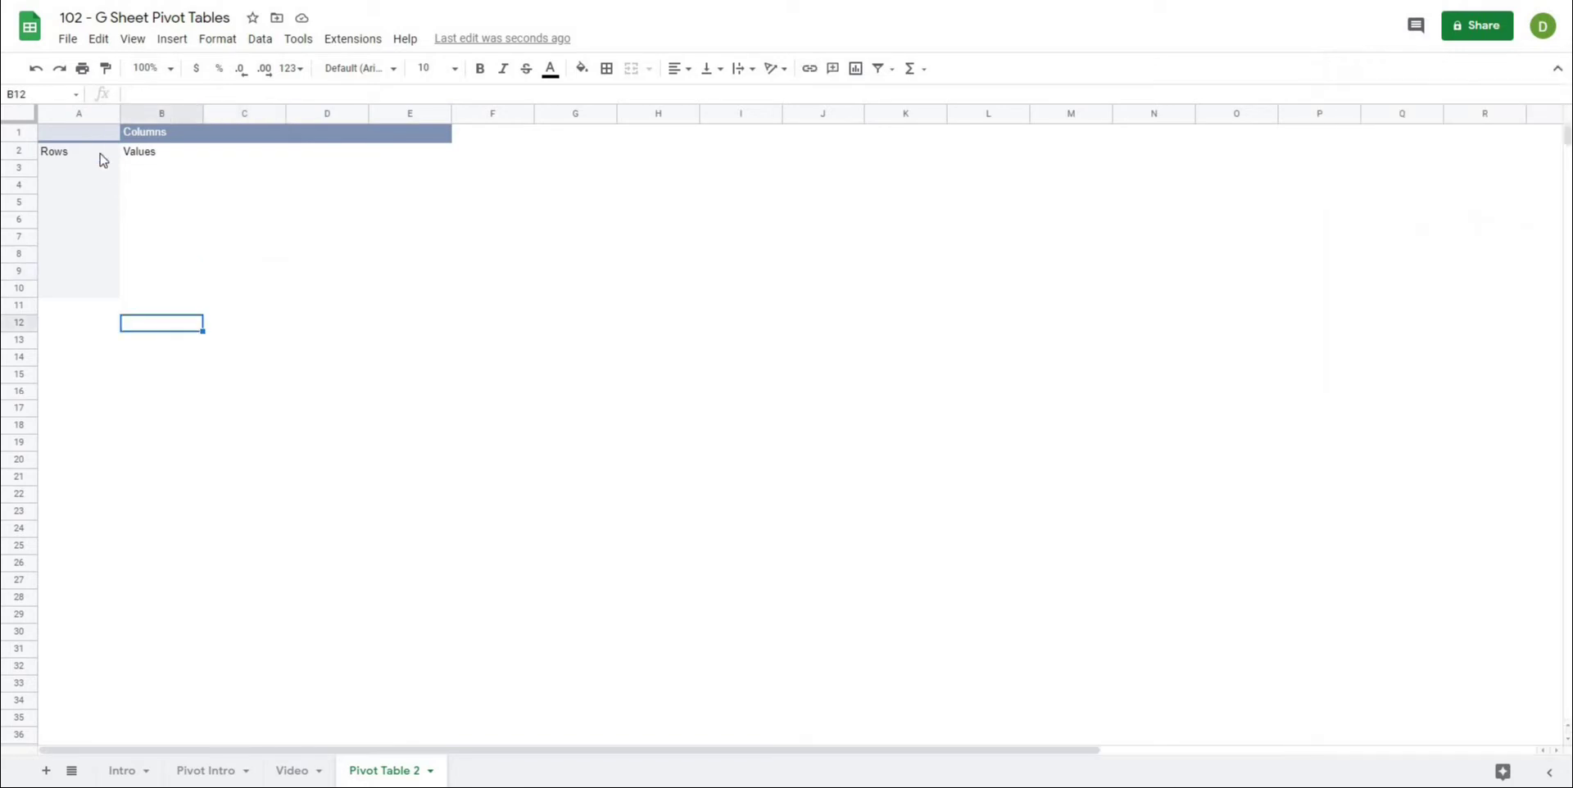
Step: Add the Date field as the pivot table's rows
click(96, 161)
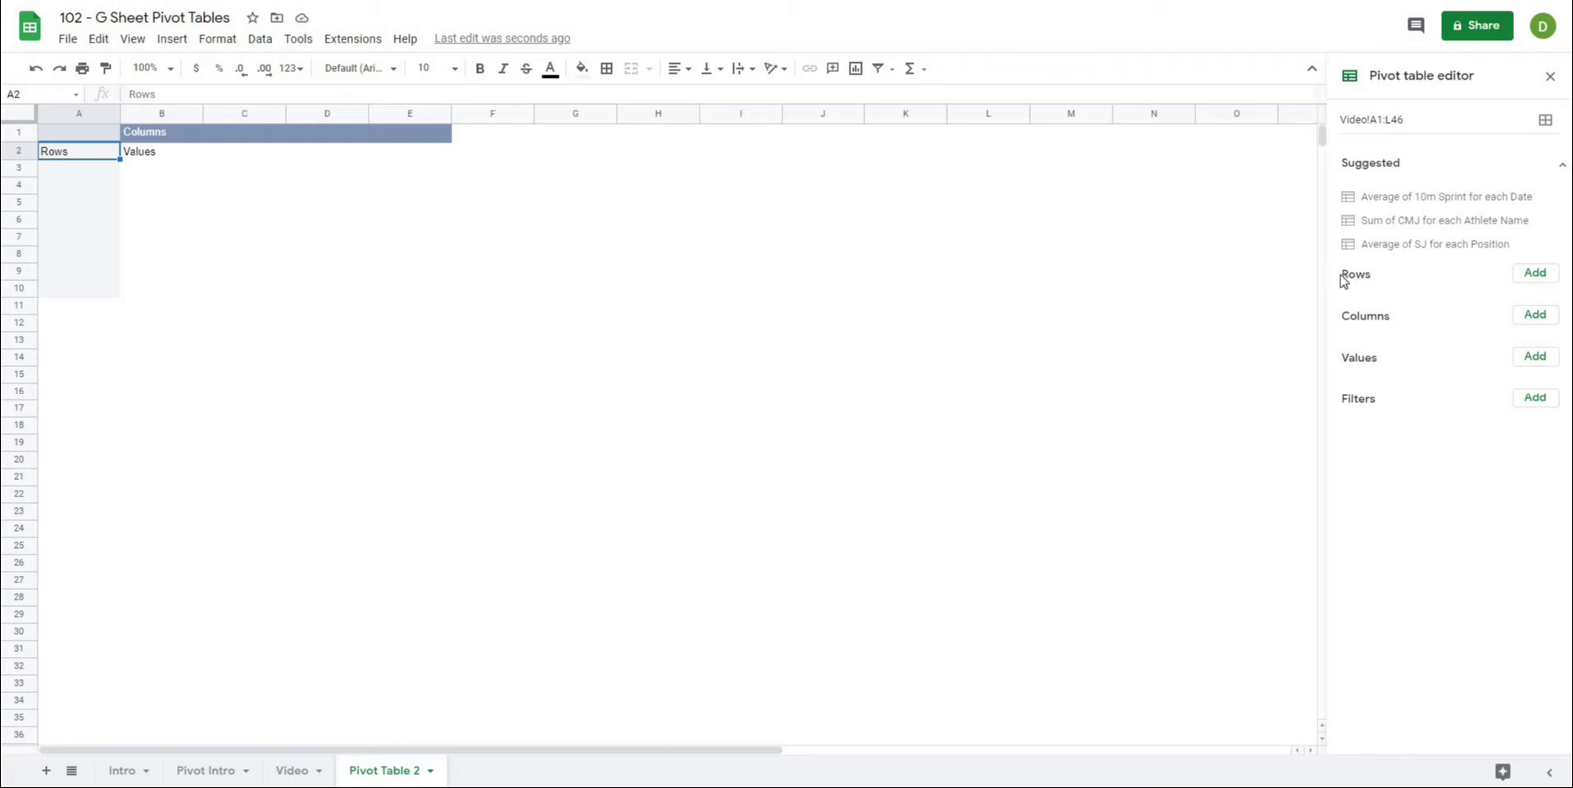
click(1535, 275)
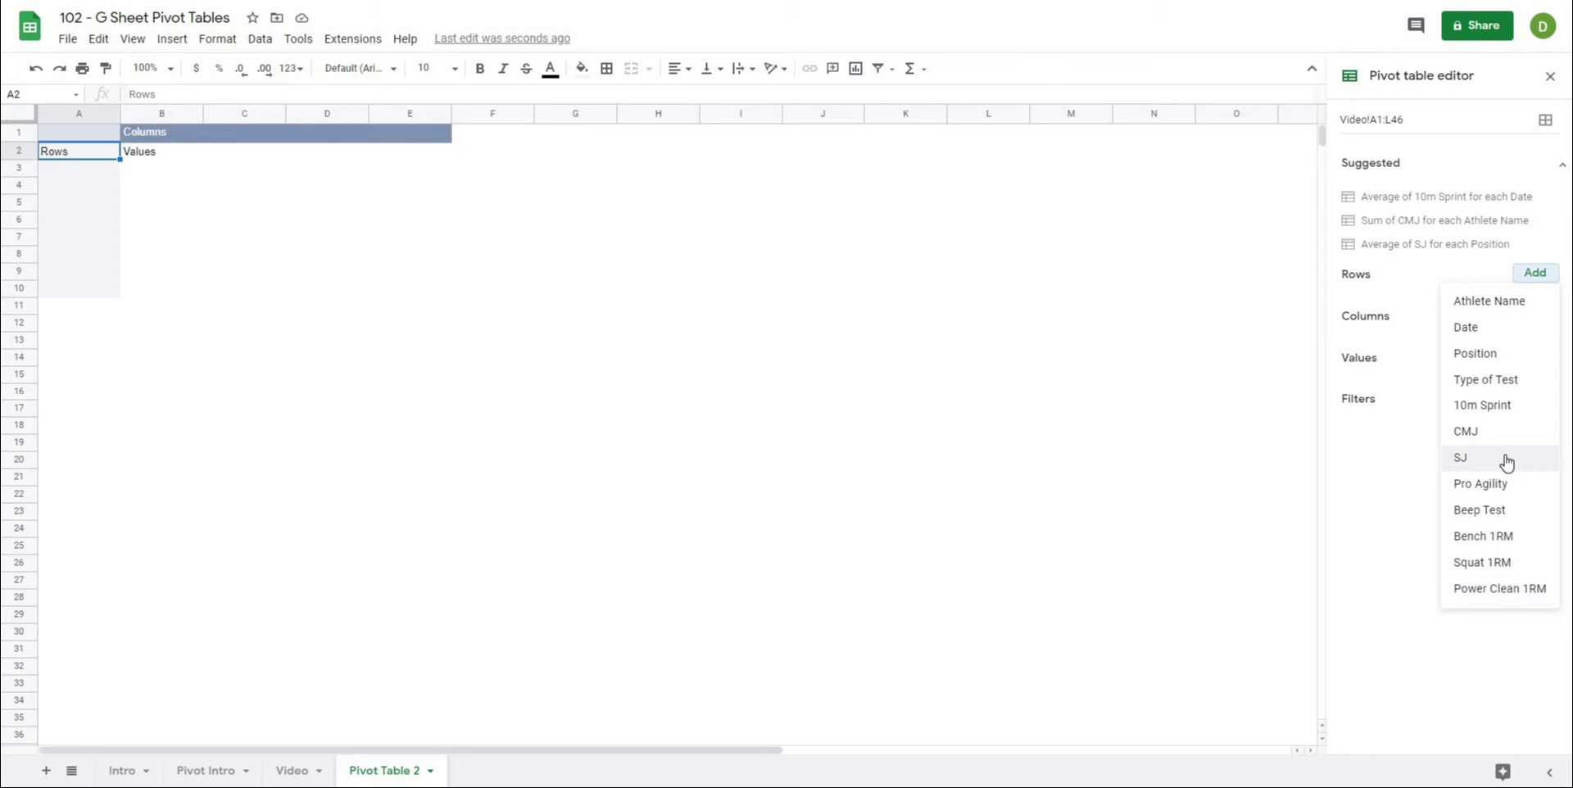
click(1475, 330)
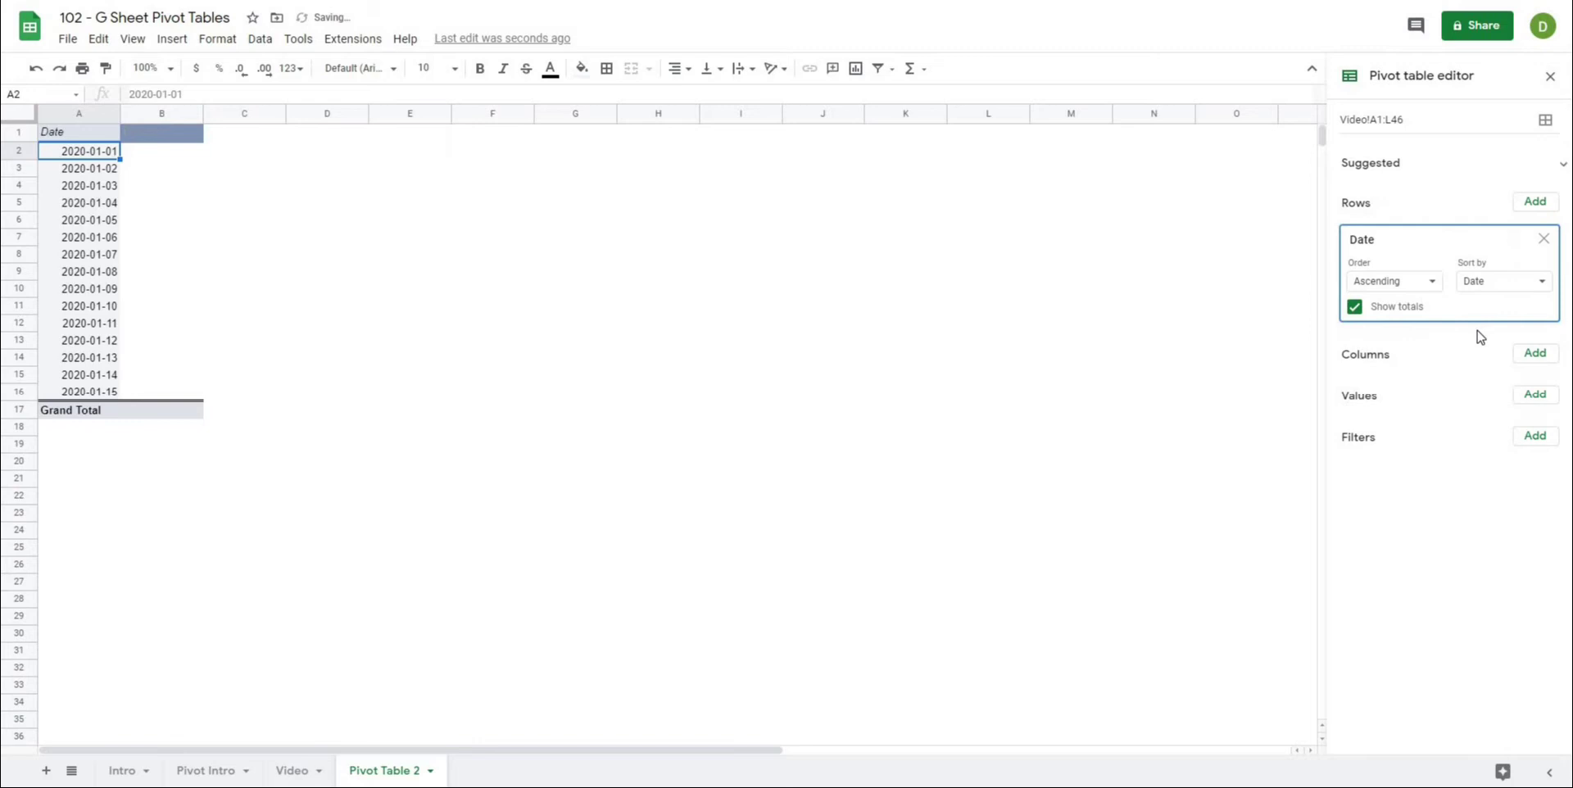
Step: Turn off the totals for the Date rows to remove the Grand Total row
click(603, 448)
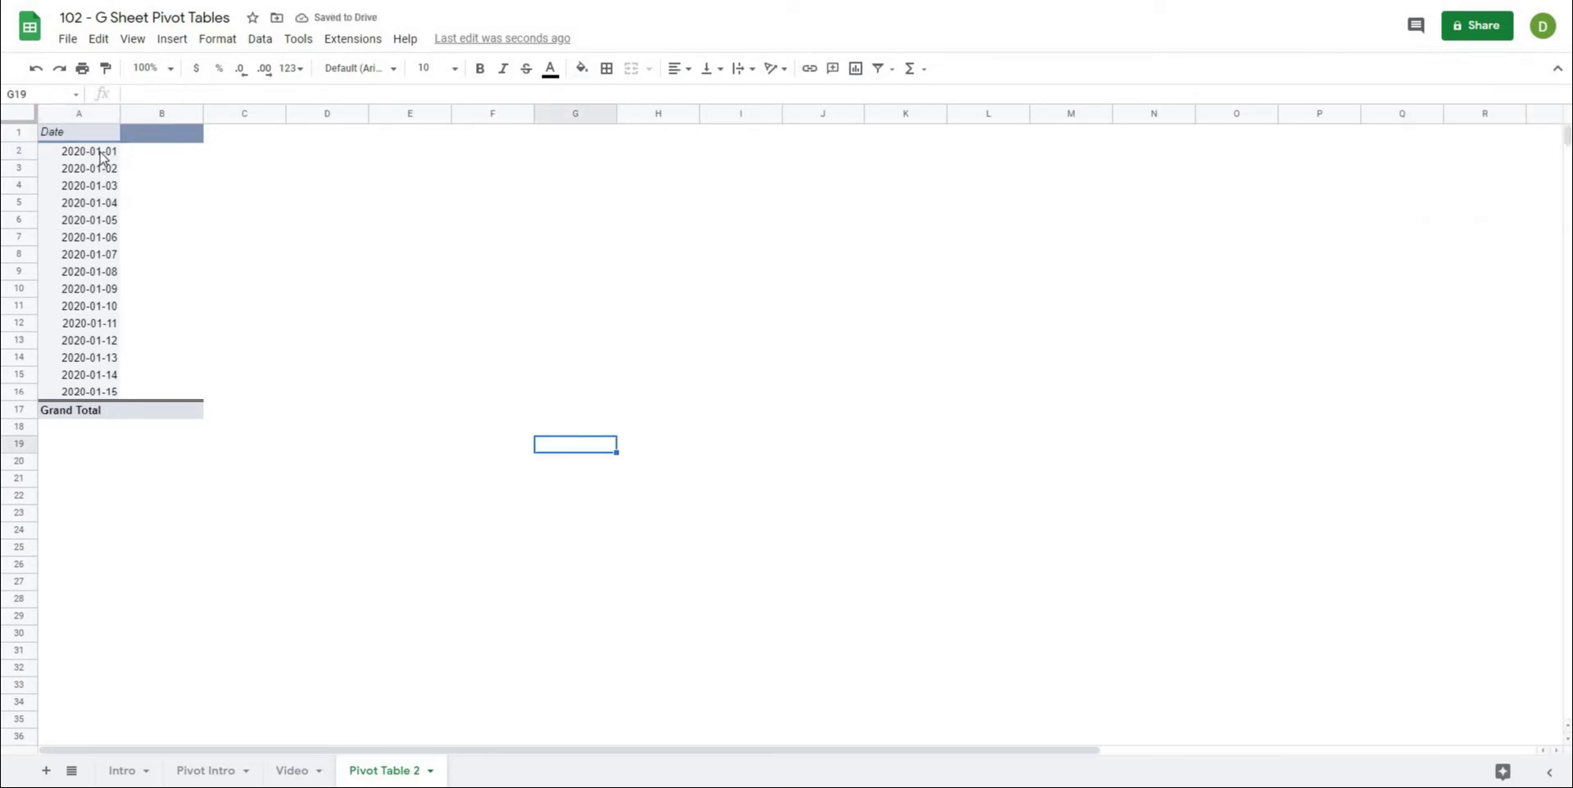
drag(100, 152, 98, 392)
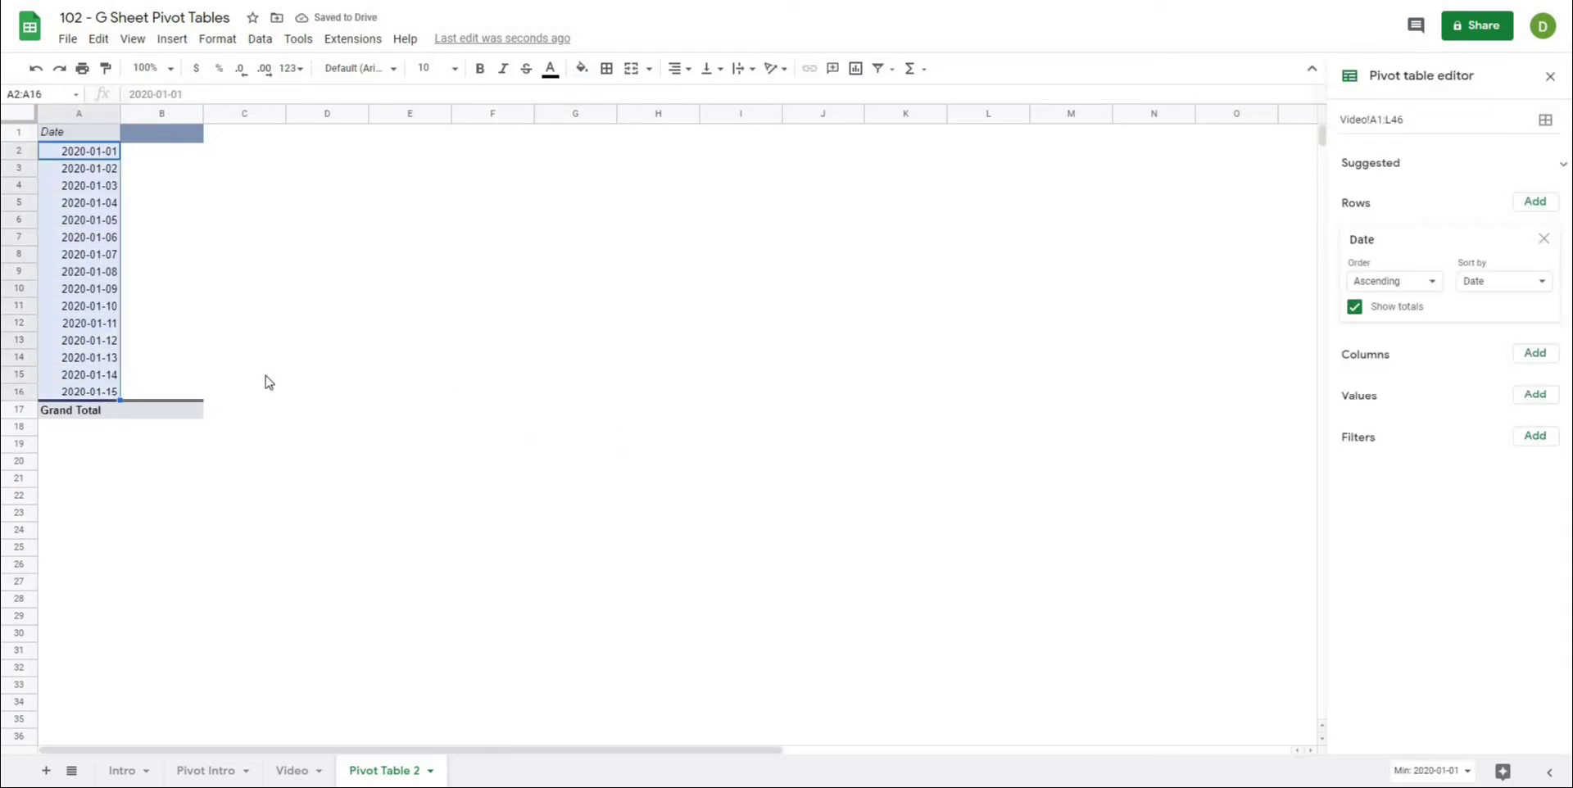
click(112, 411)
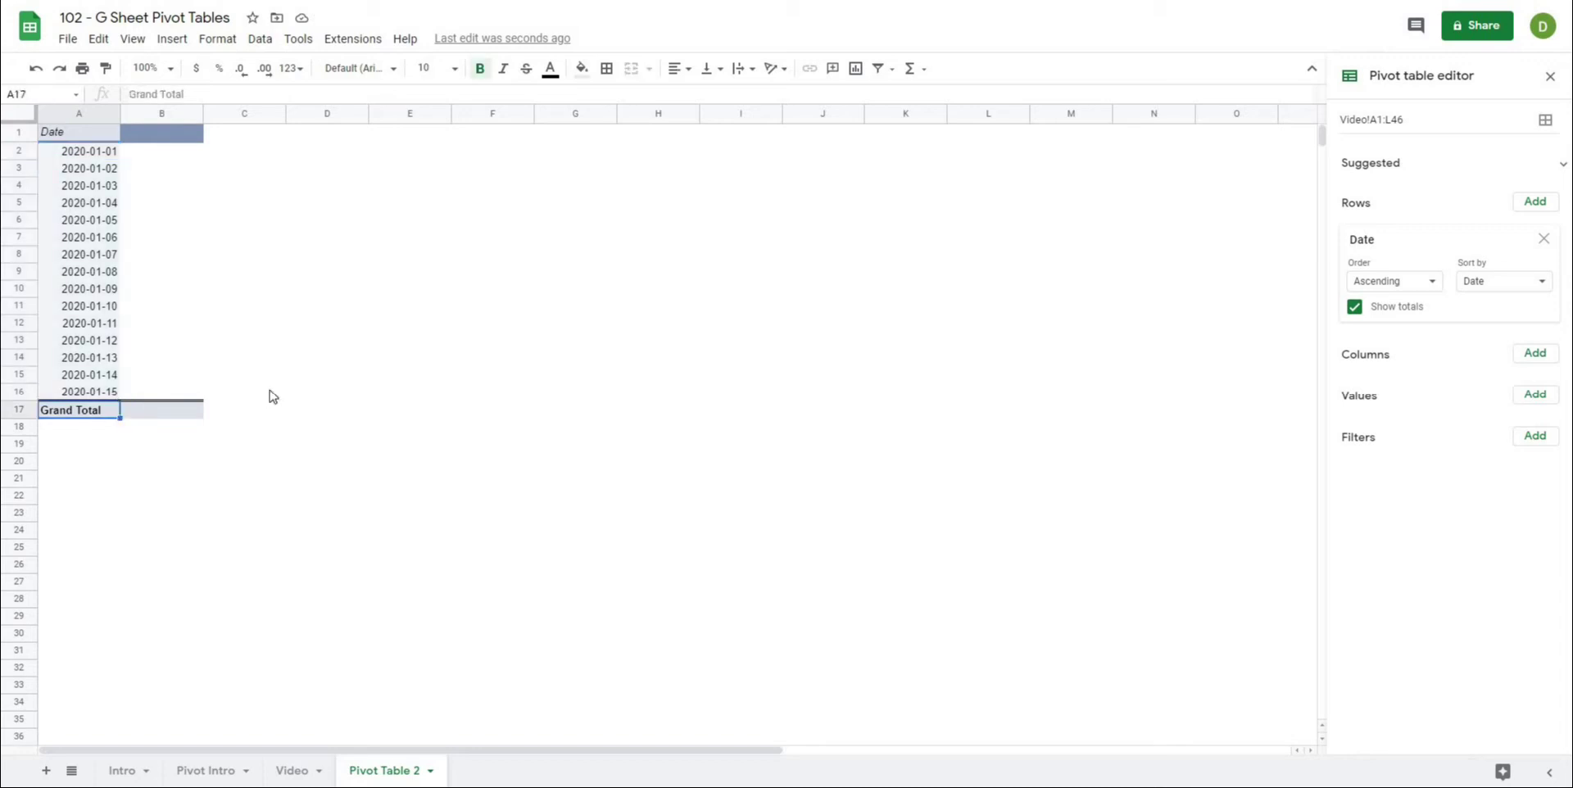
click(327, 391)
click(107, 344)
click(94, 414)
click(1356, 309)
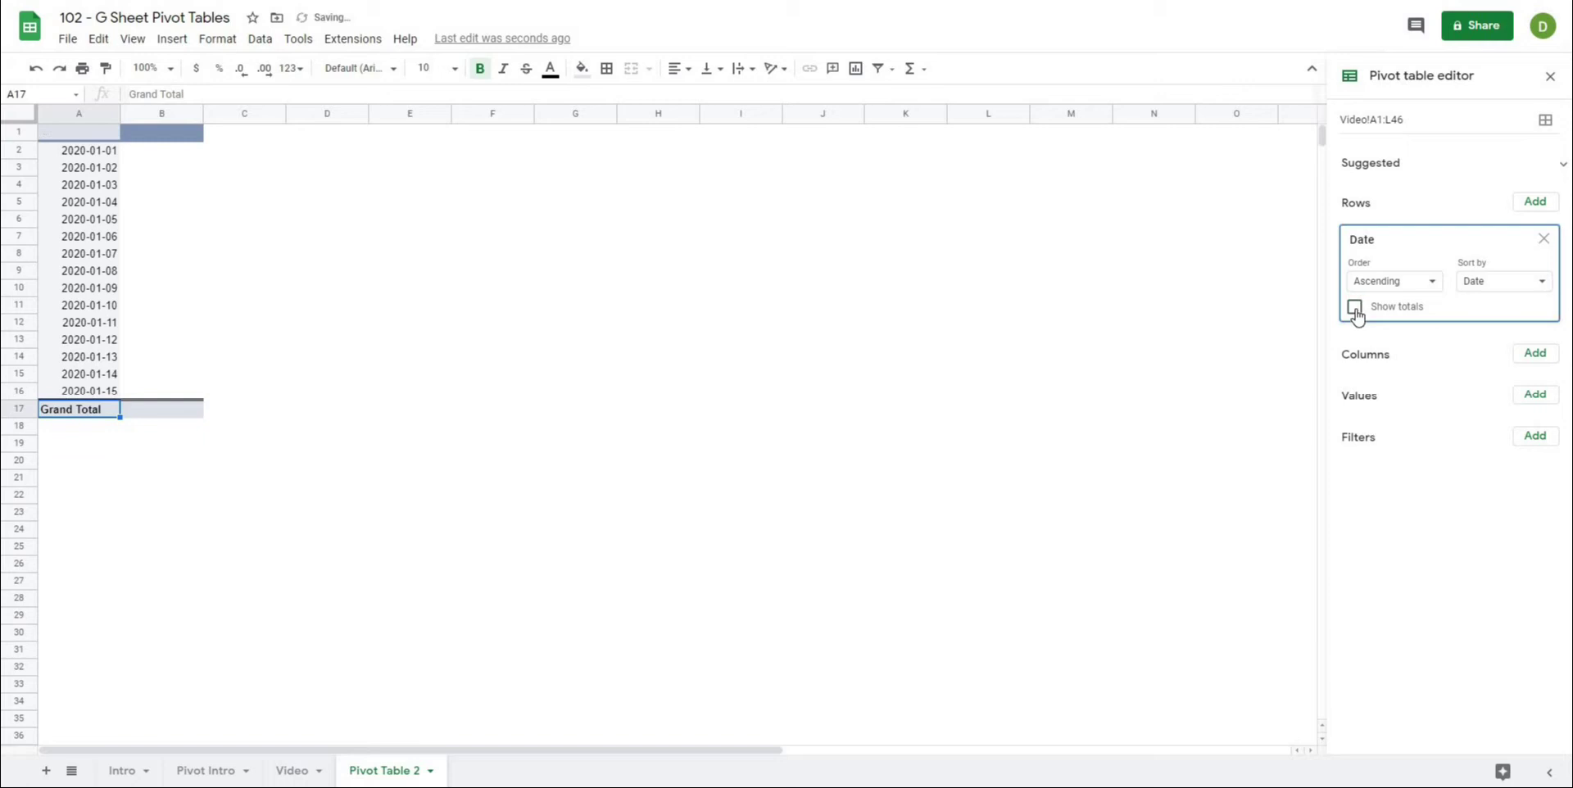
click(551, 293)
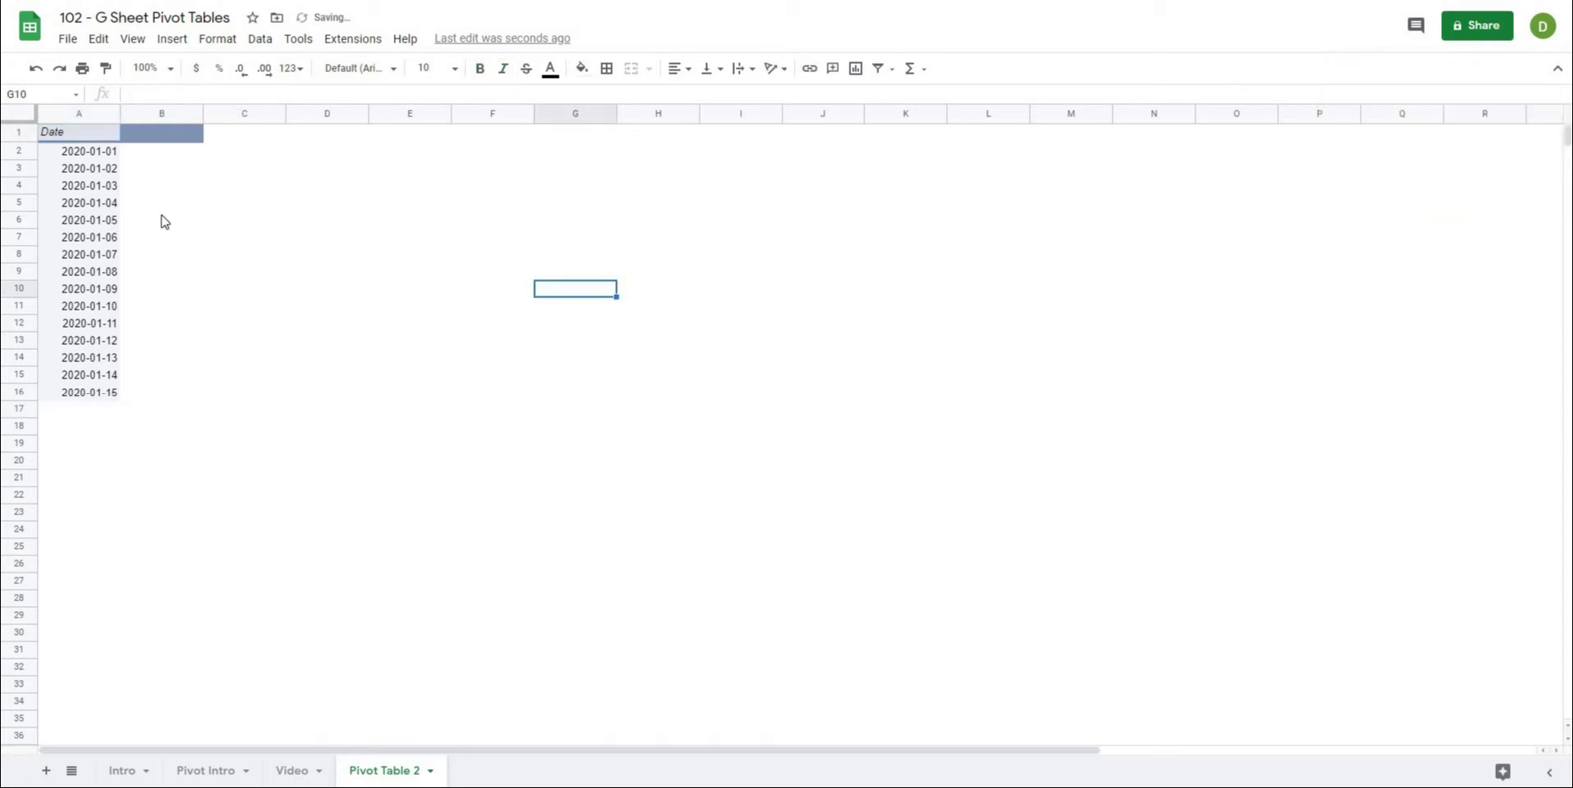
Step: Add the Athlete Name field as the pivot table's columns and turn off its totals
click(96, 152)
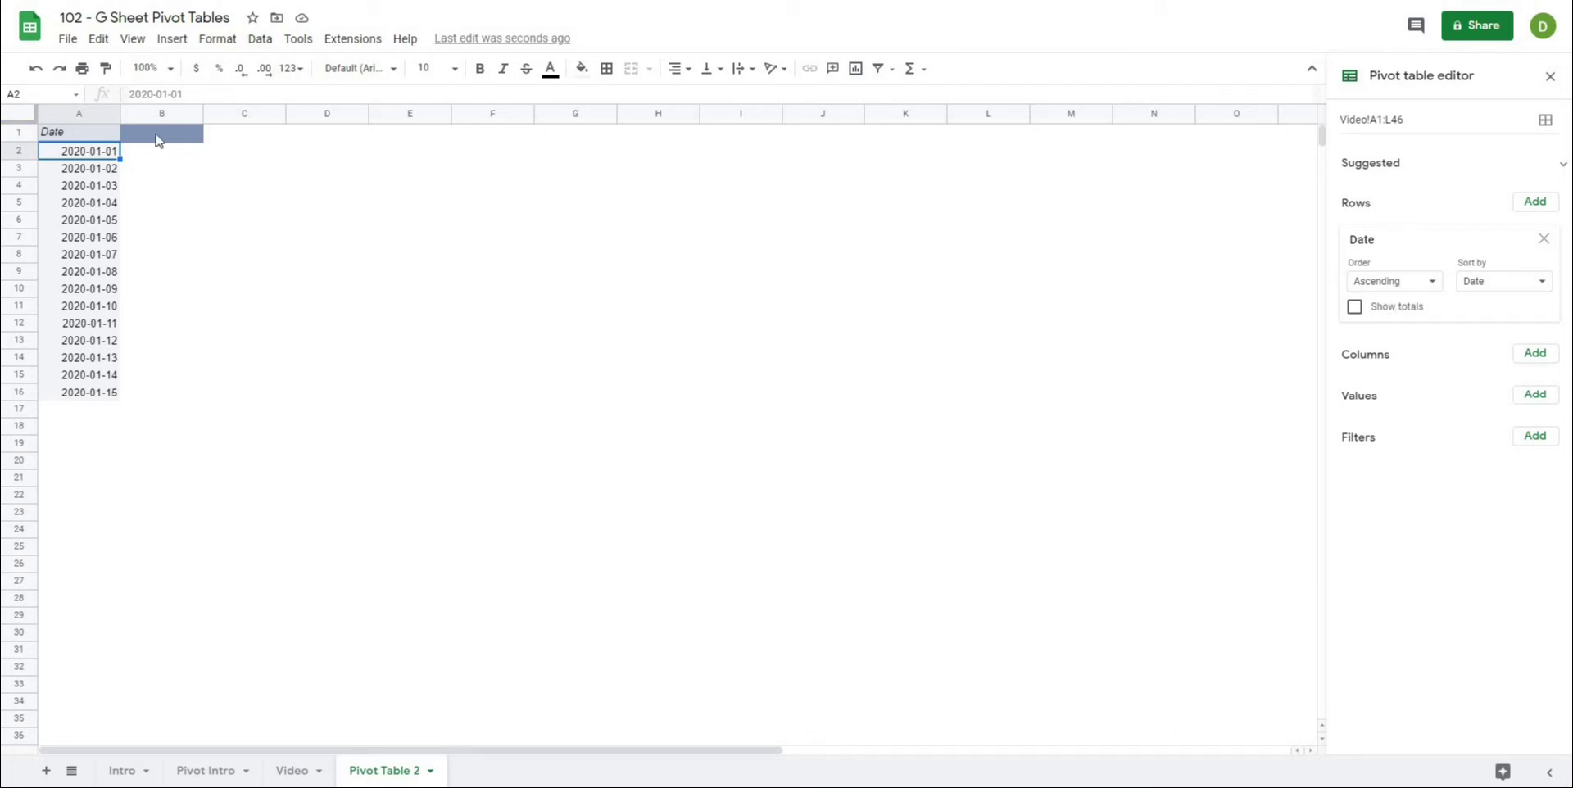
click(159, 140)
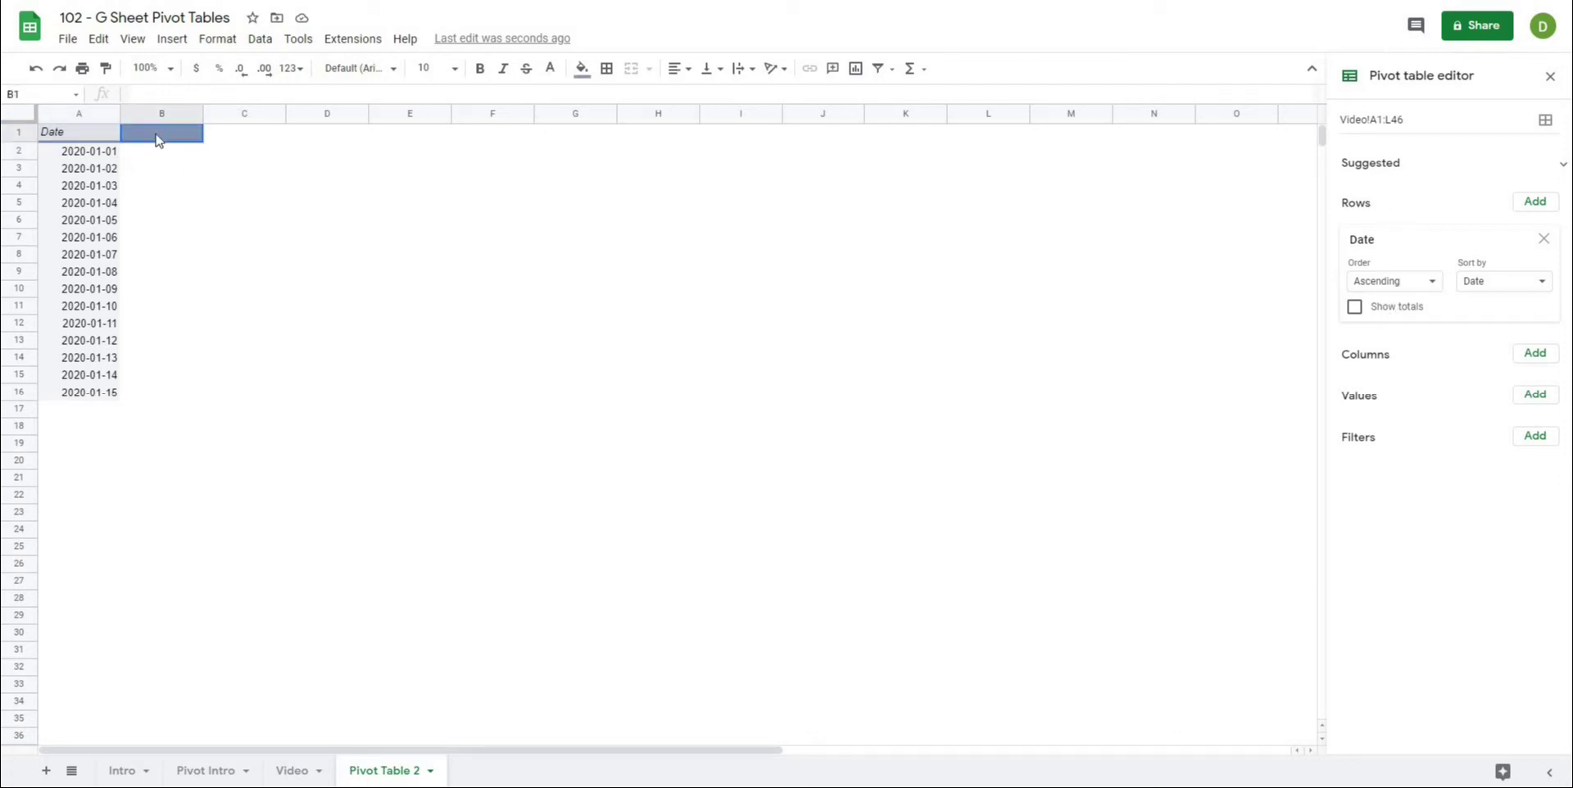
click(659, 344)
click(96, 152)
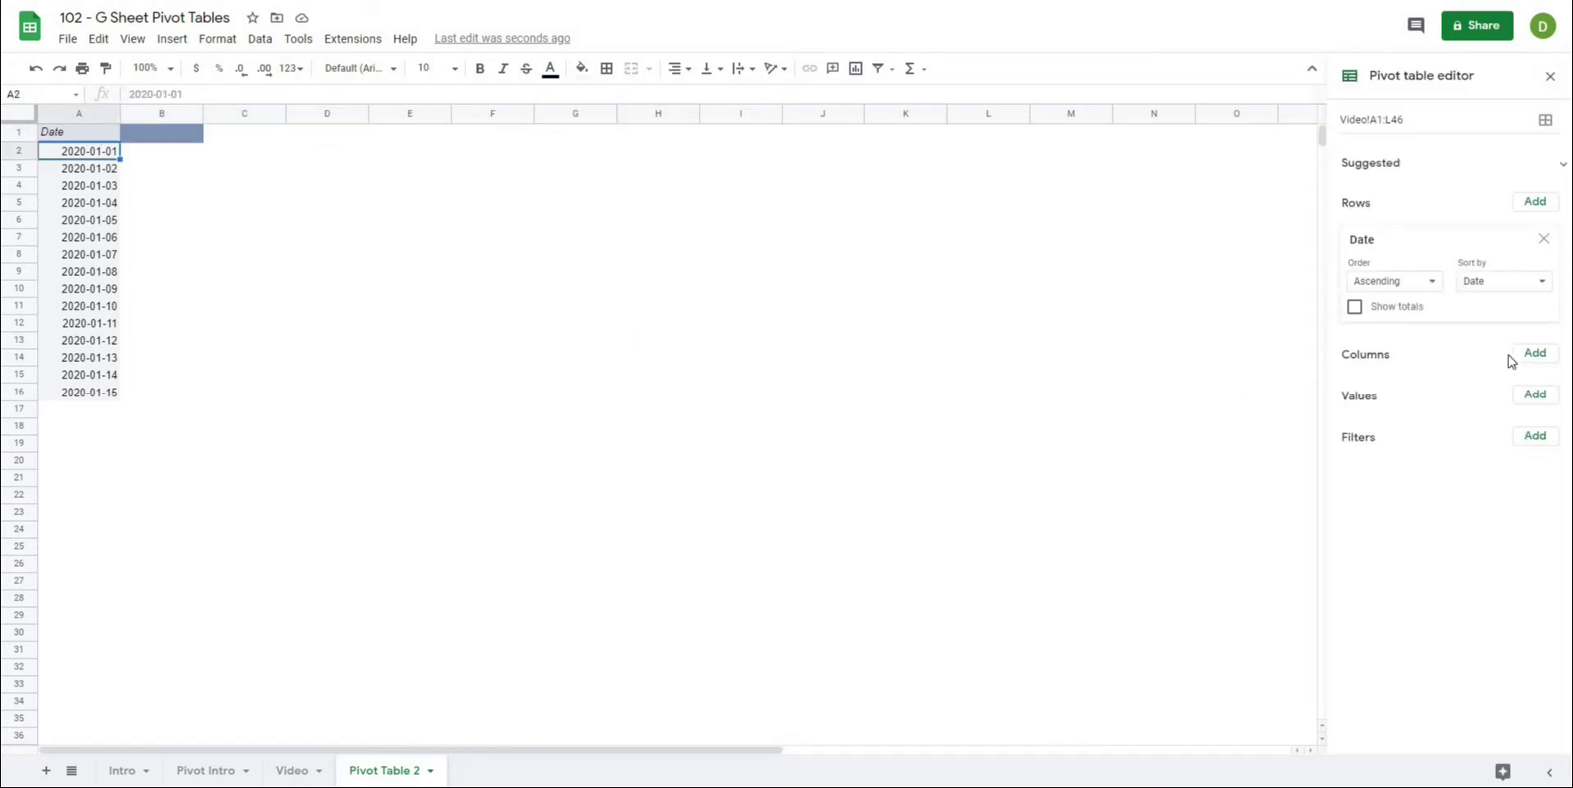
click(1535, 356)
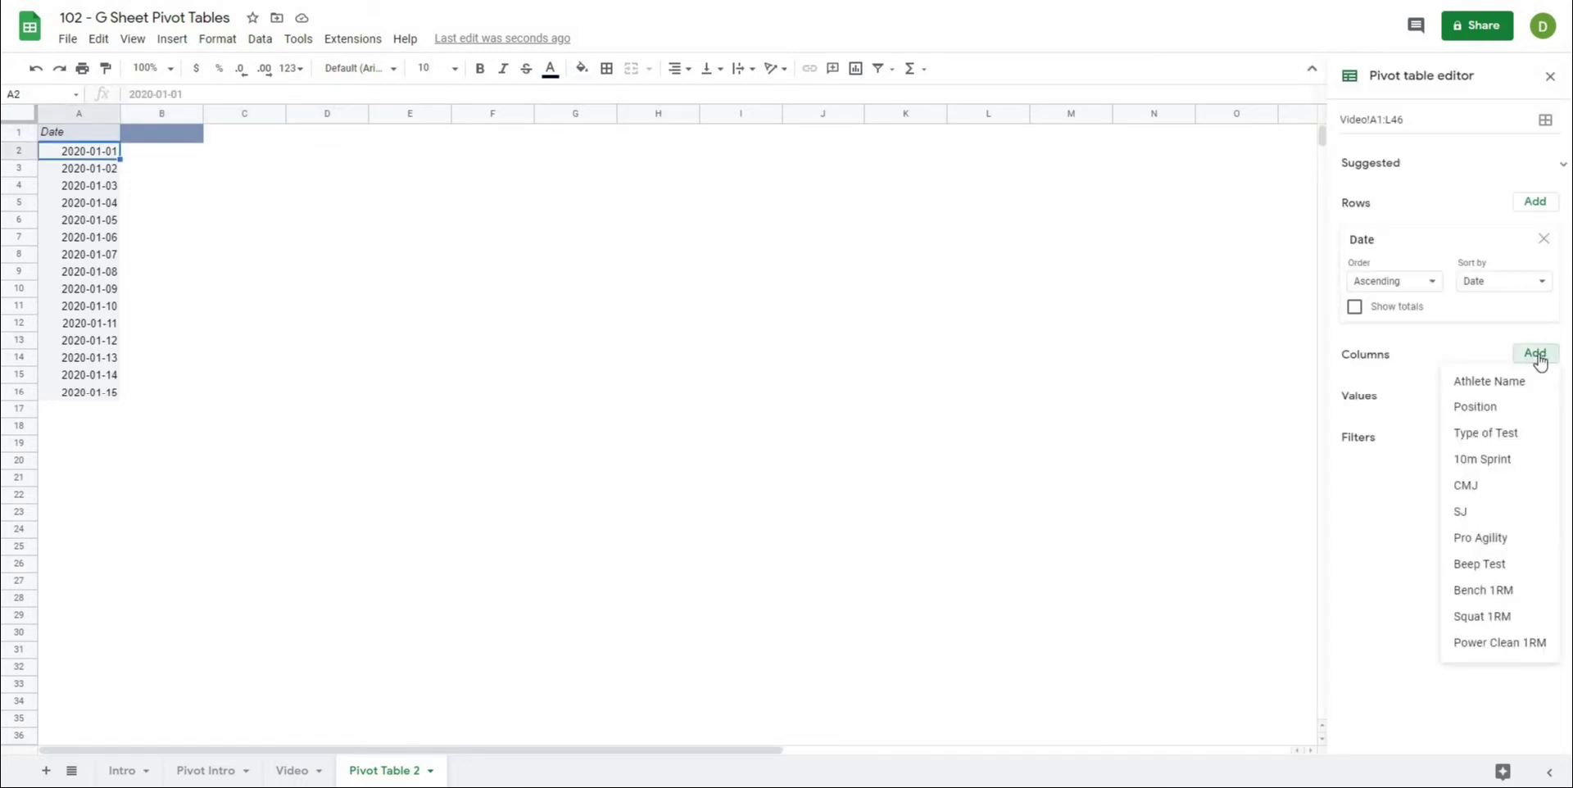
click(1479, 382)
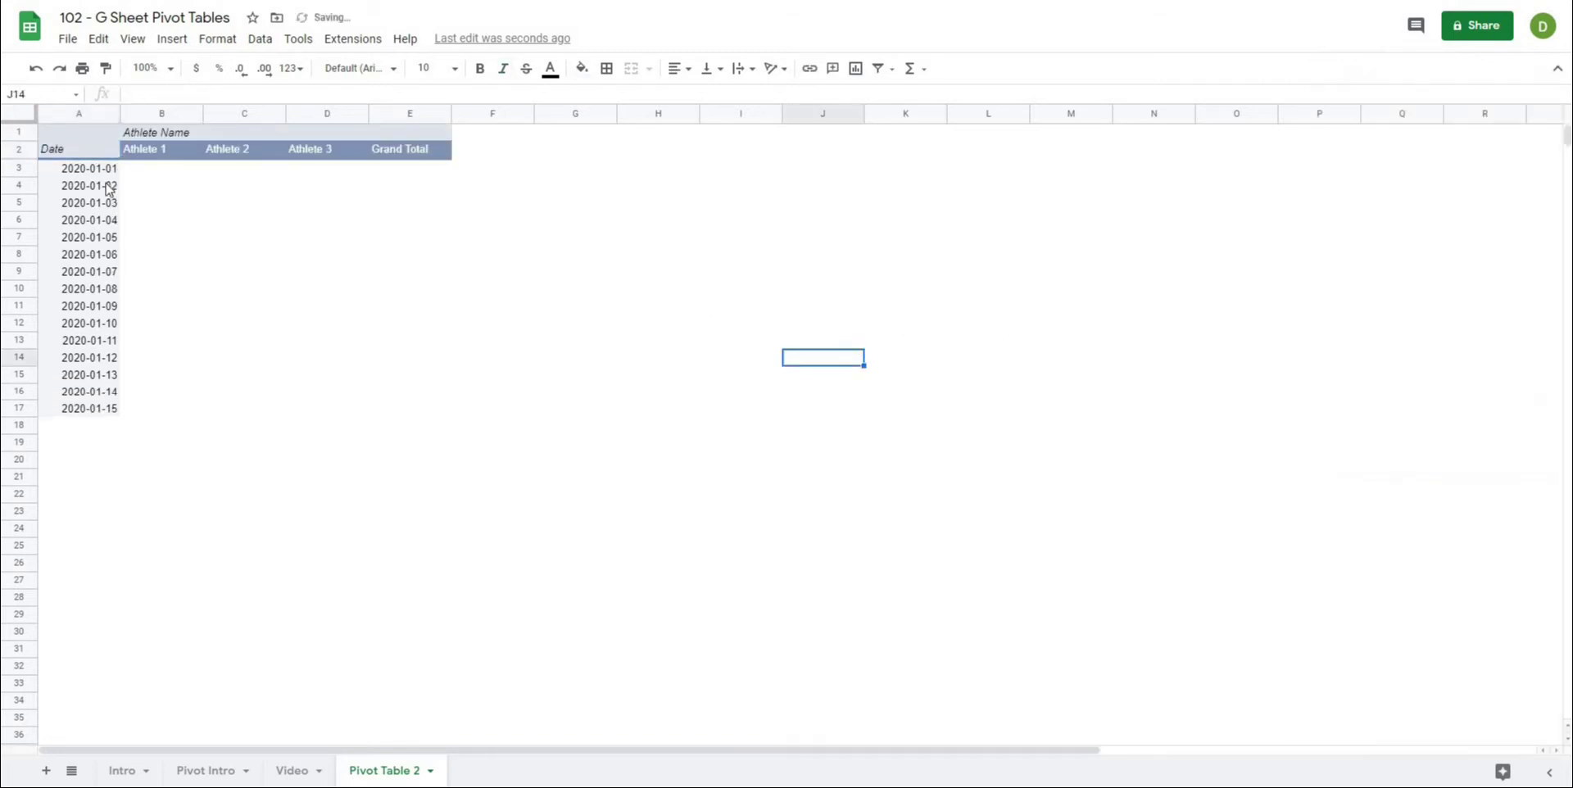
click(141, 162)
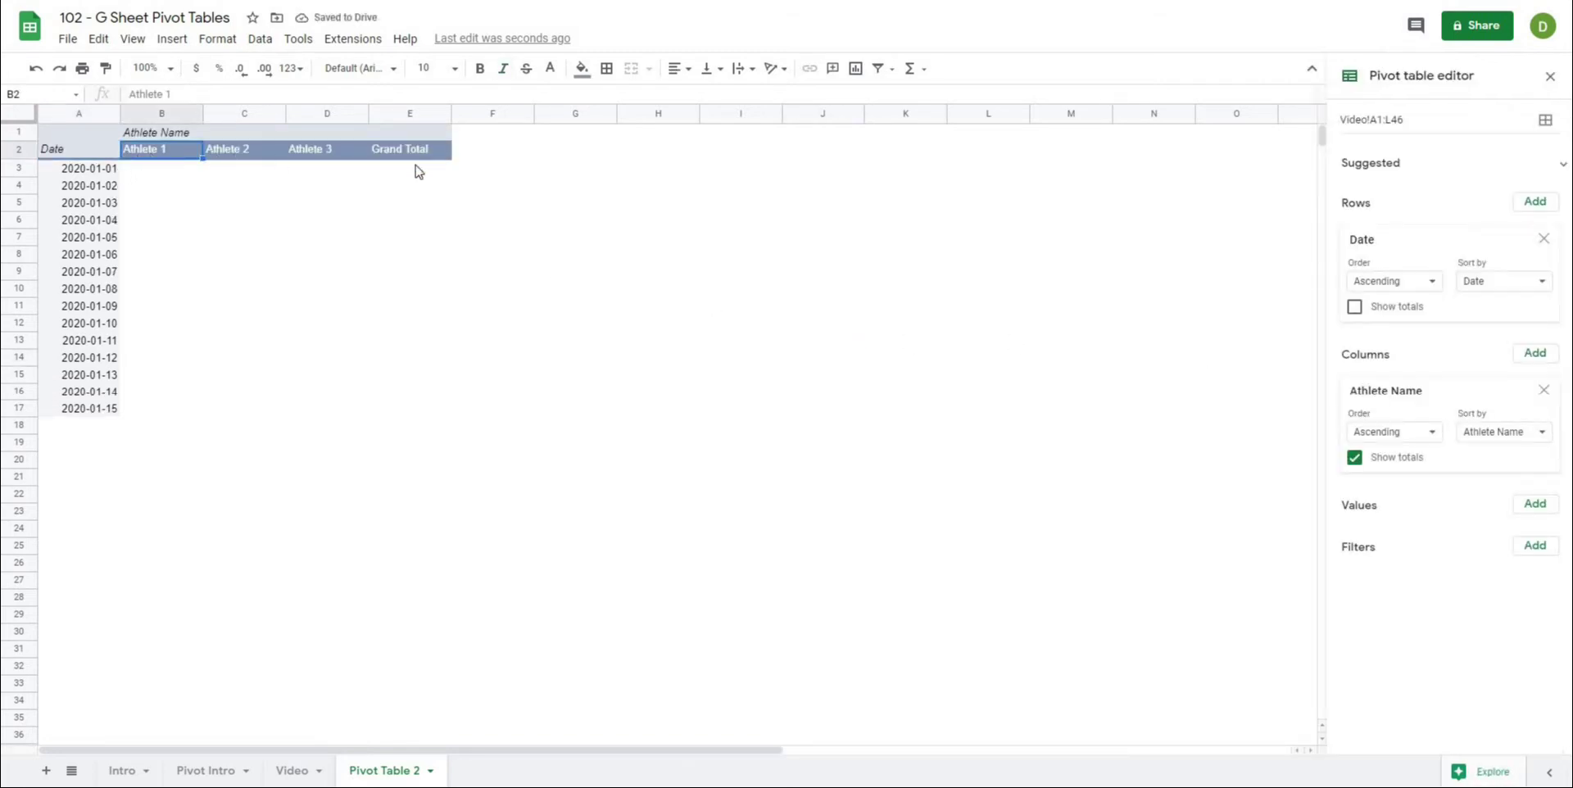
click(1355, 457)
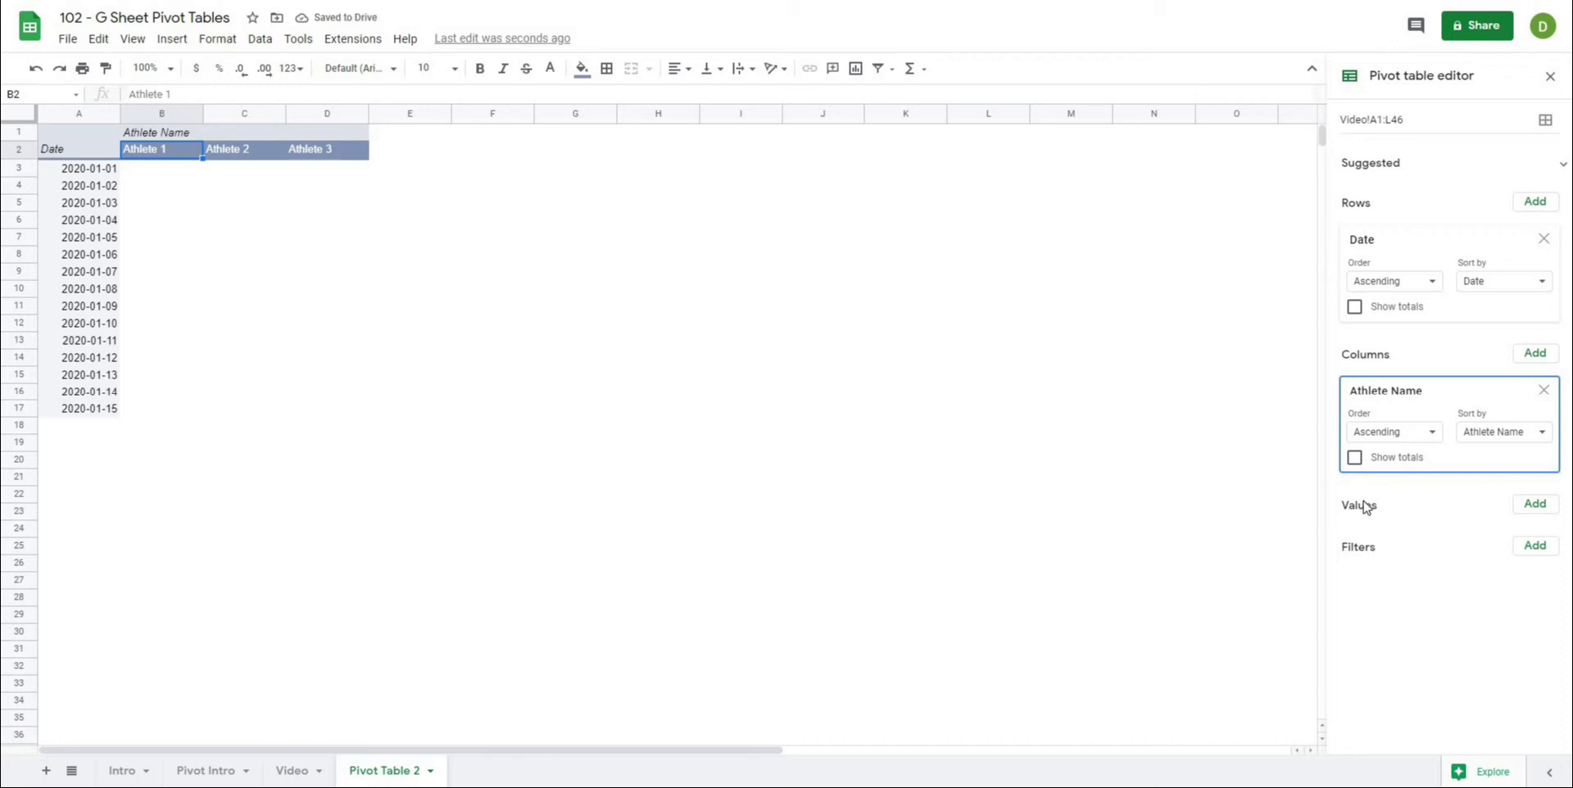
Step: Add the CMJ field as the pivot table's values and check the scores for each athlete on the first date
click(1533, 507)
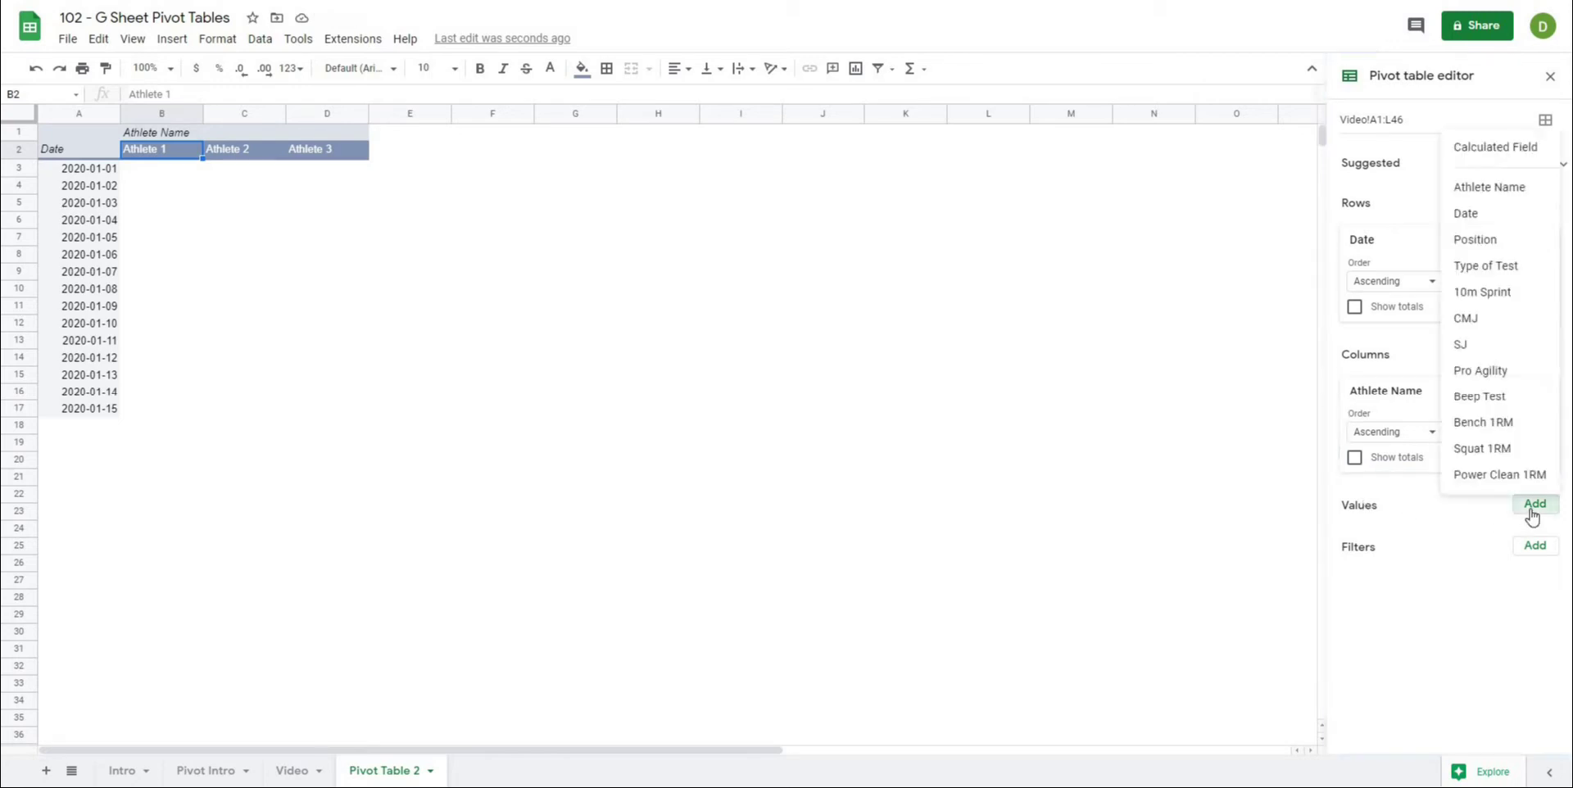
click(1467, 325)
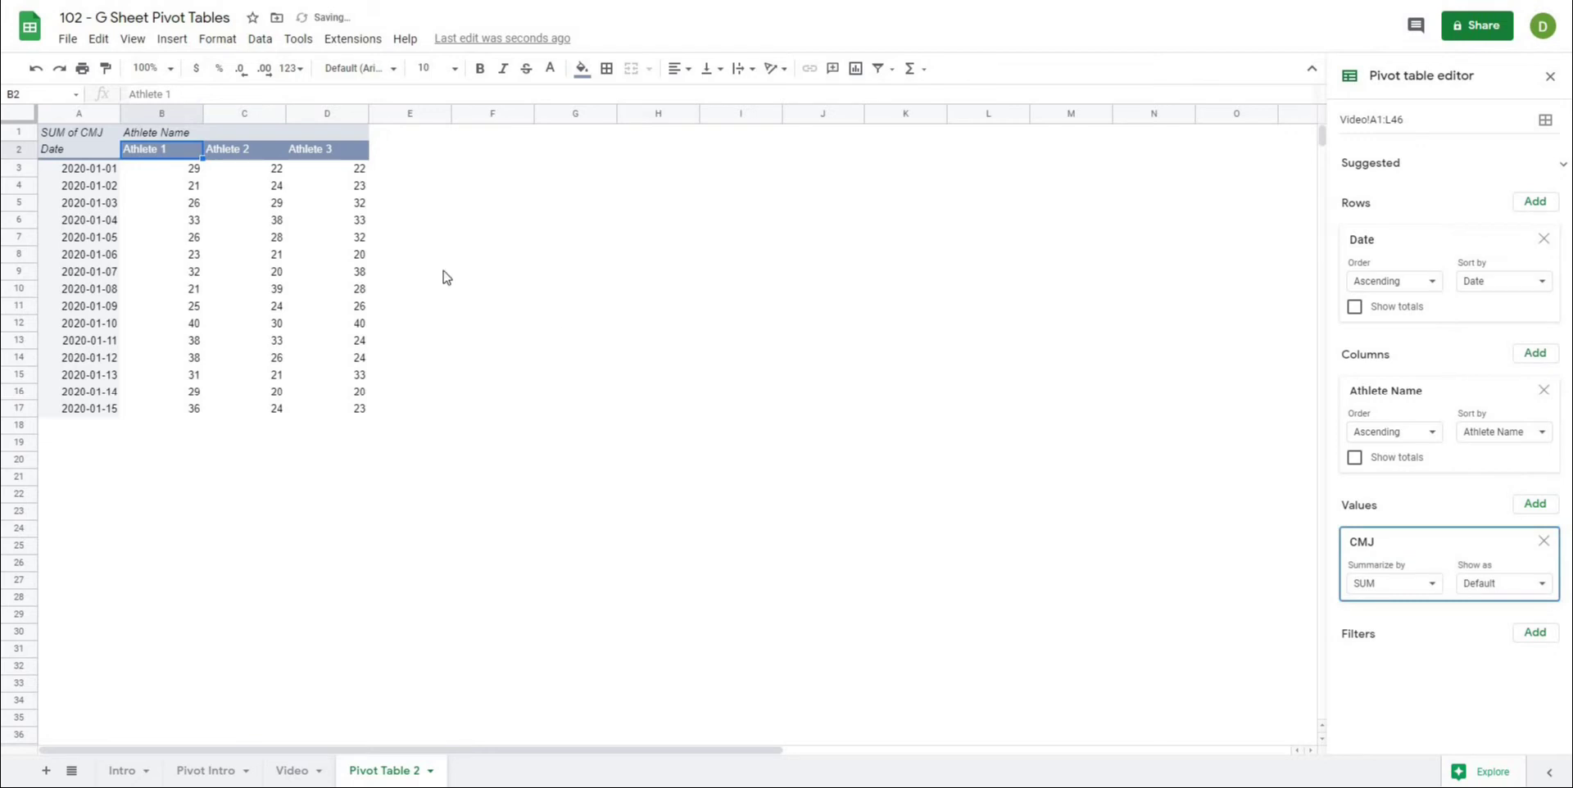
click(575, 340)
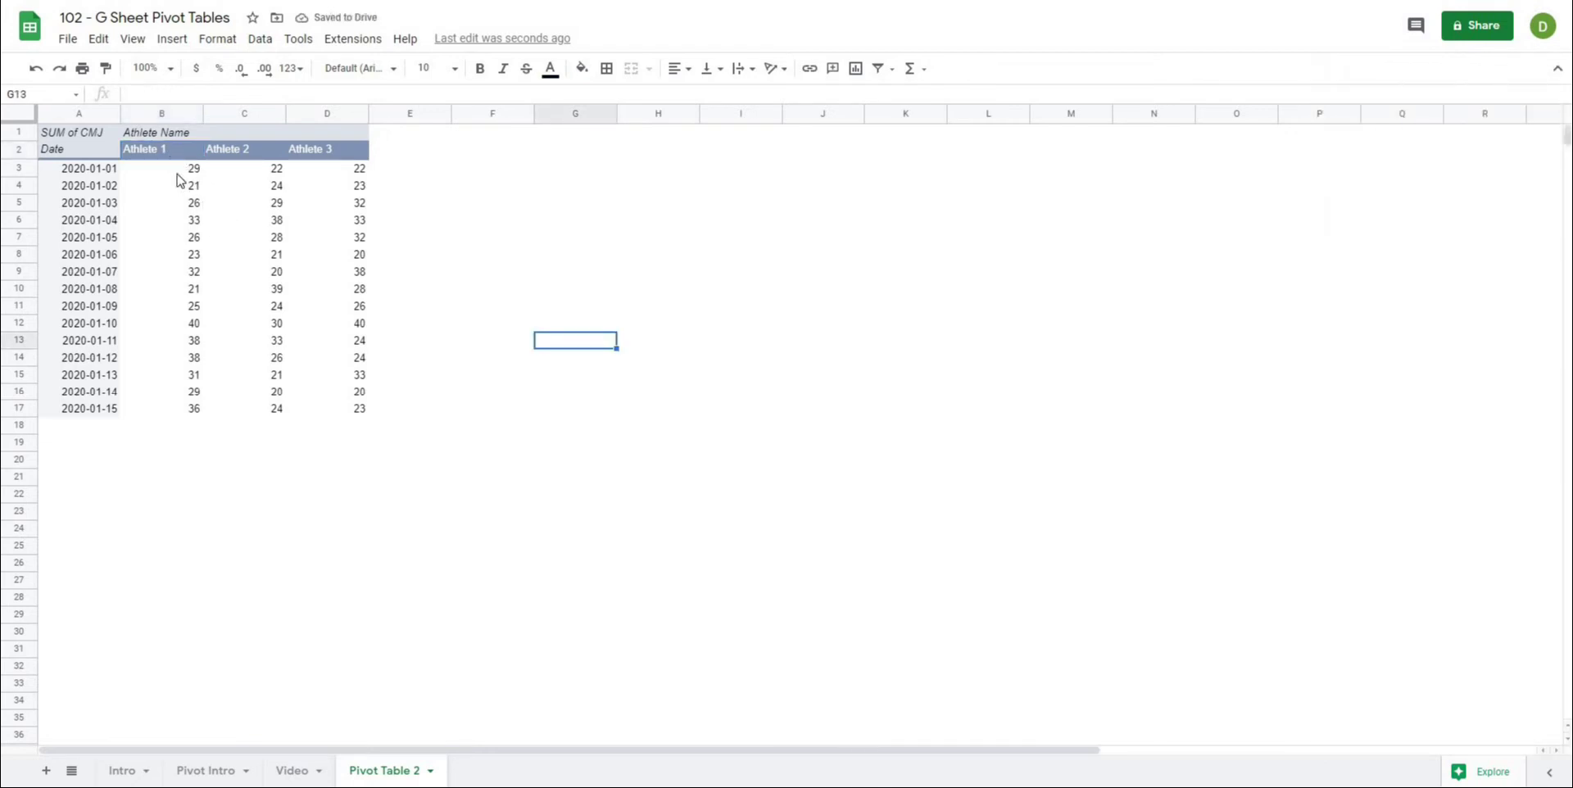
click(178, 172)
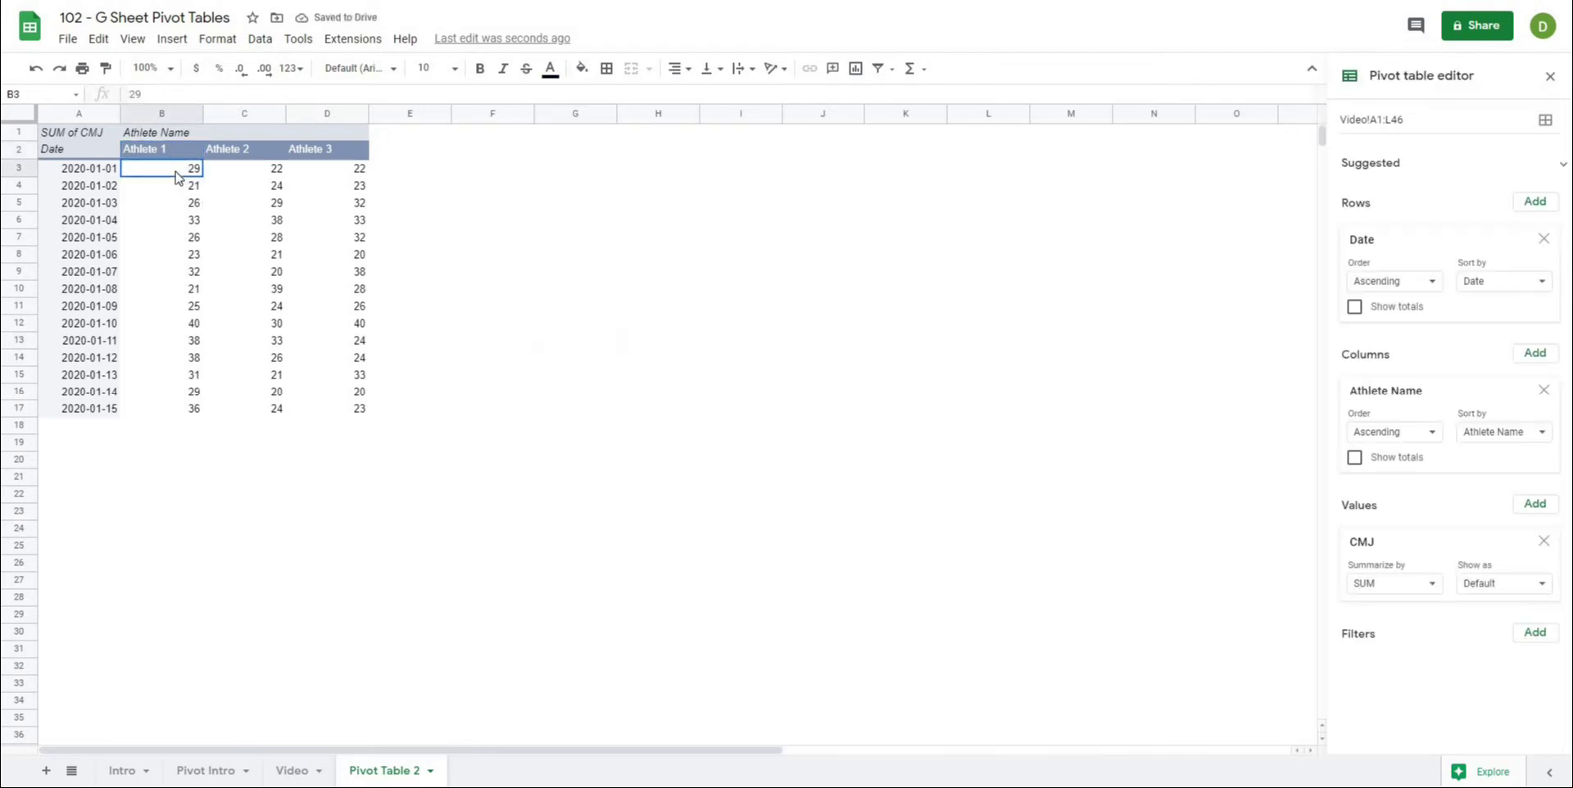
click(256, 172)
click(340, 173)
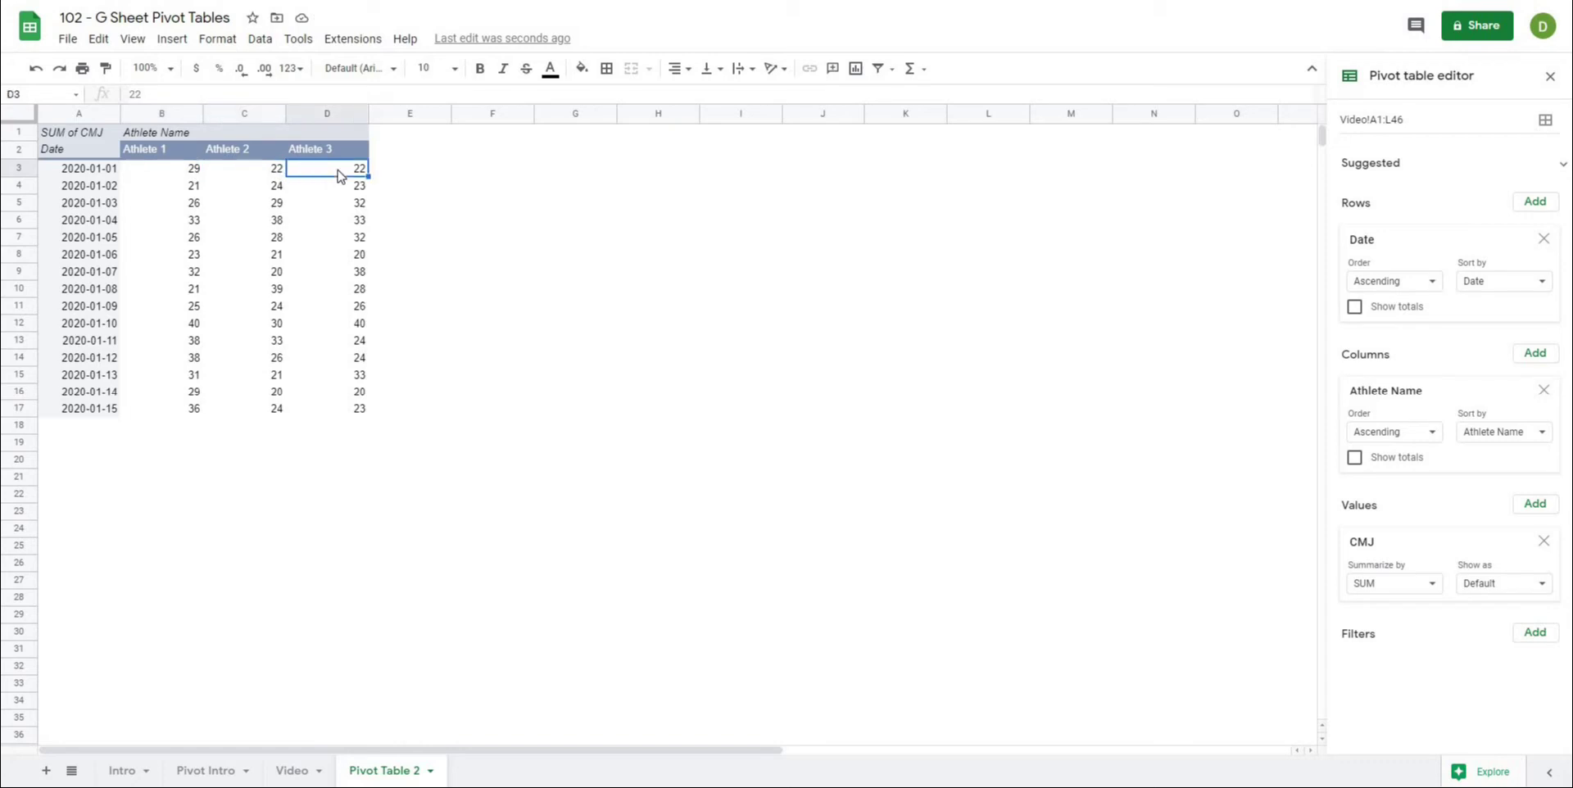
click(454, 191)
click(173, 175)
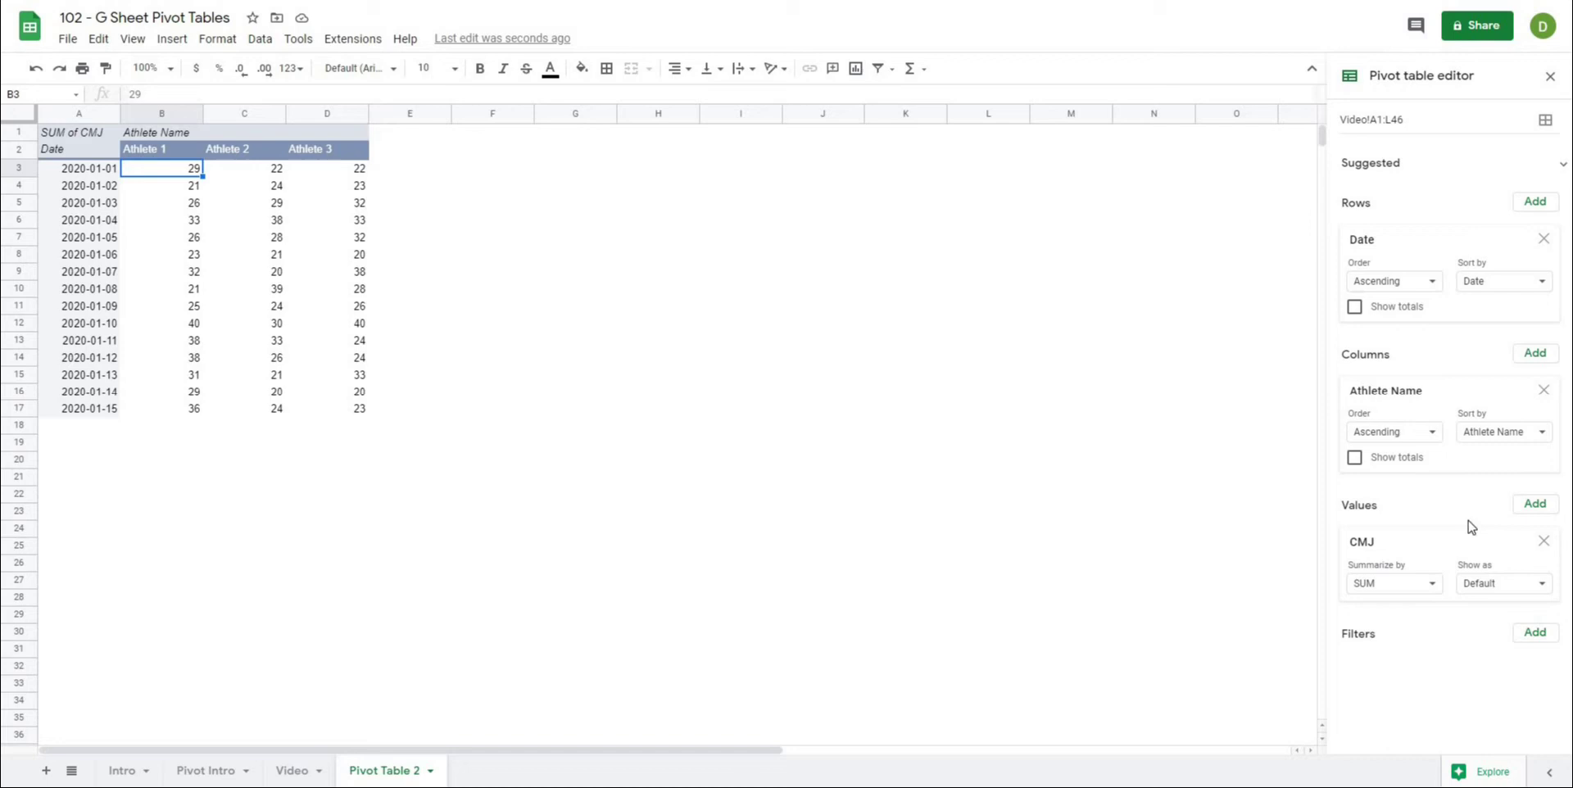
Step: Try Bench 1RM as a second pivot table value next to CMJ, check its columns, and remove it again
click(1536, 505)
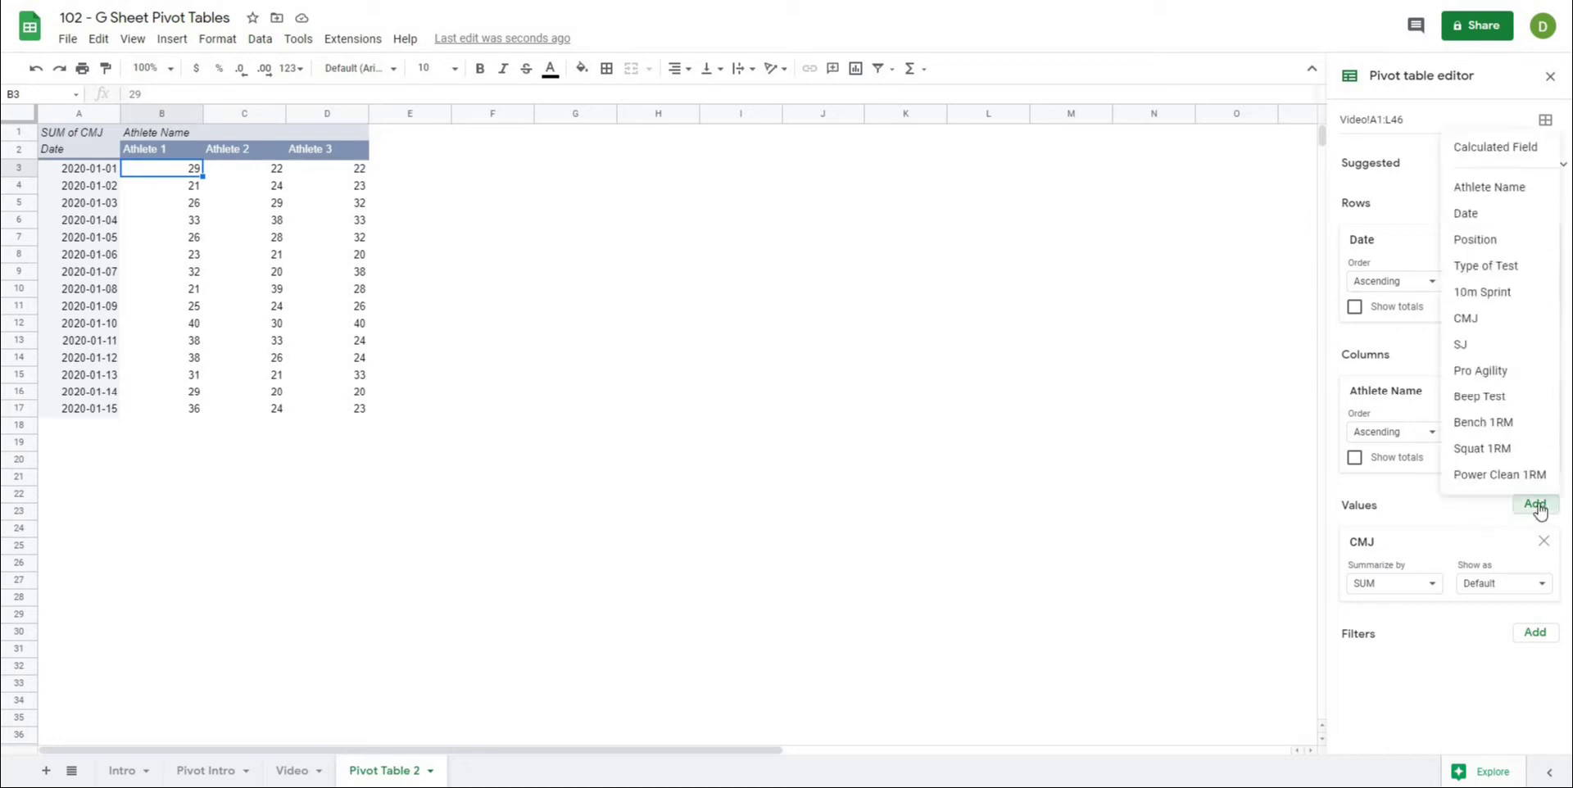
click(1475, 423)
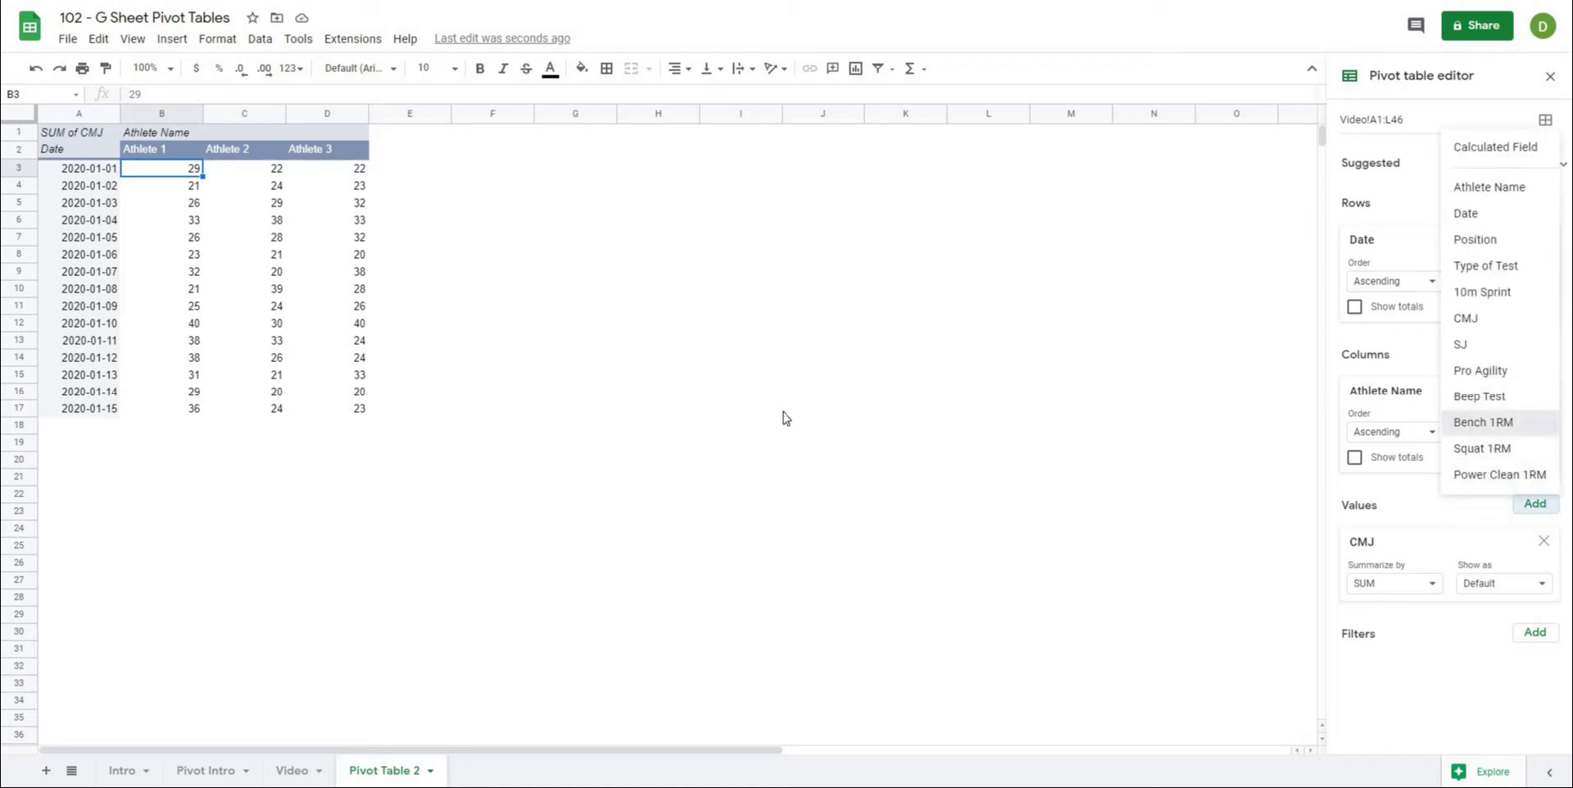
click(778, 409)
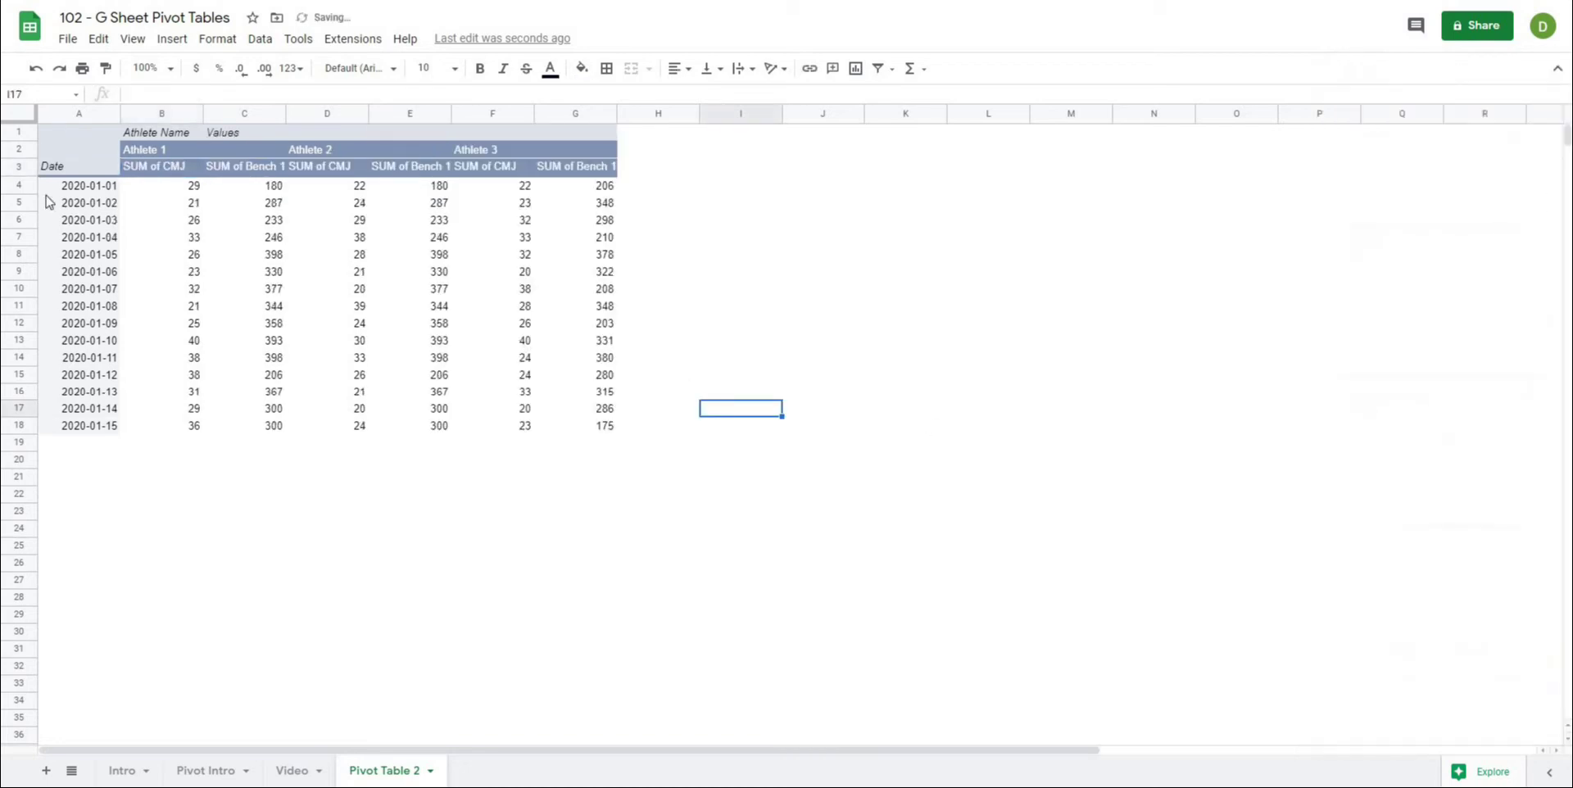
click(151, 161)
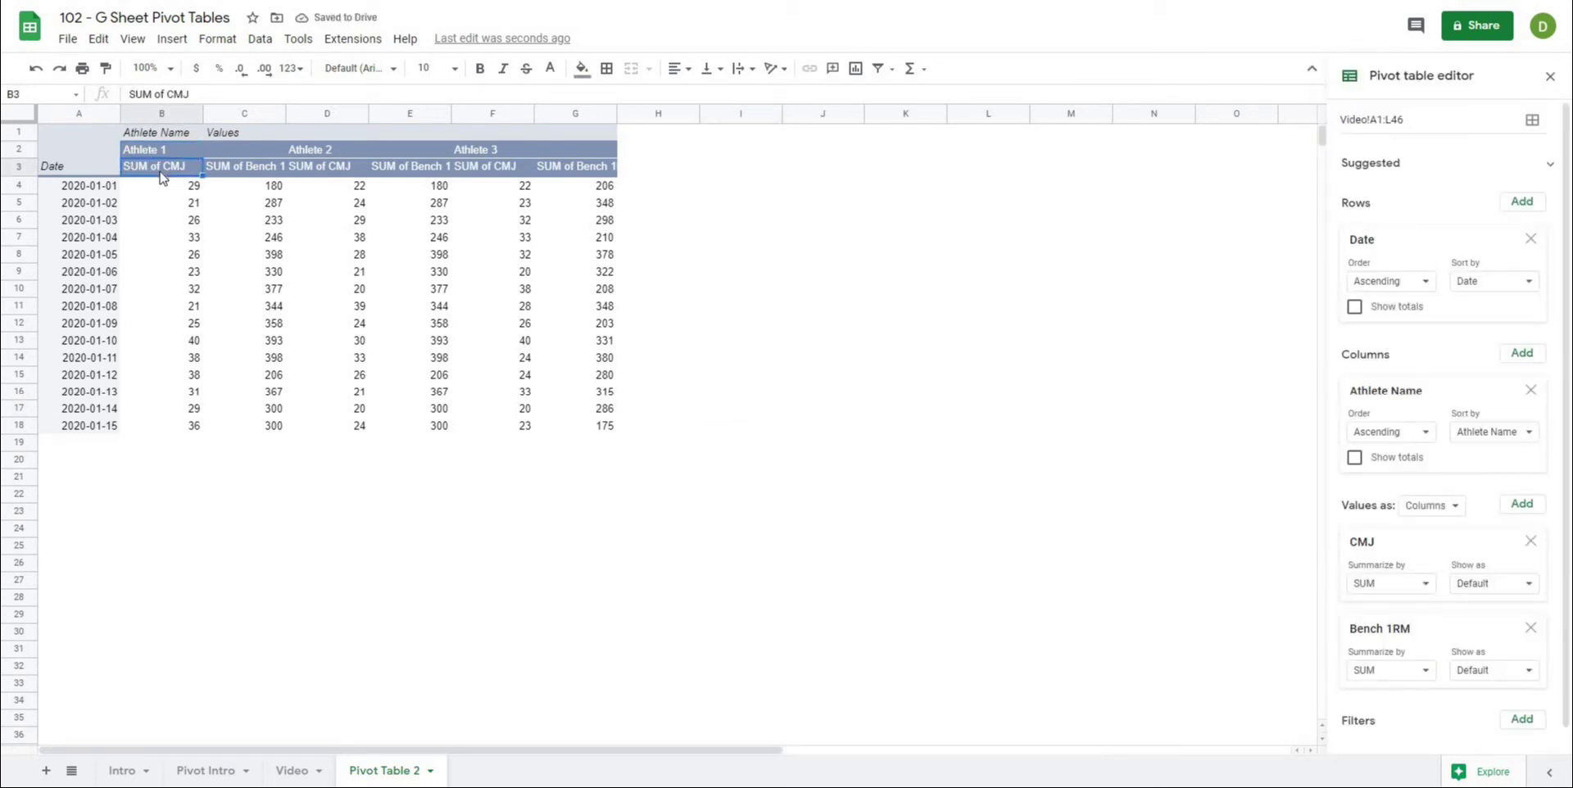
click(242, 170)
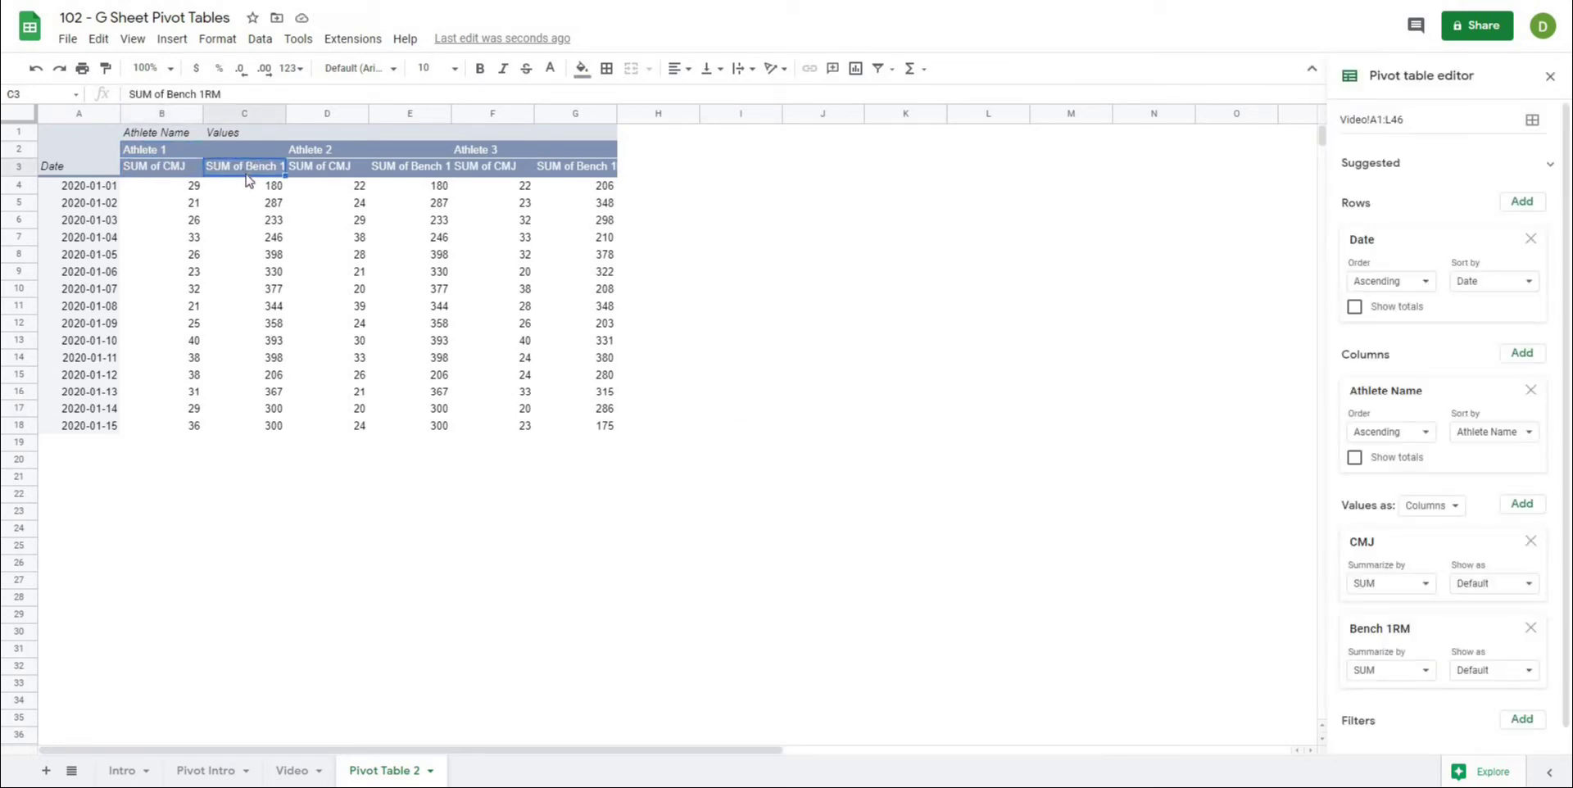
click(1530, 628)
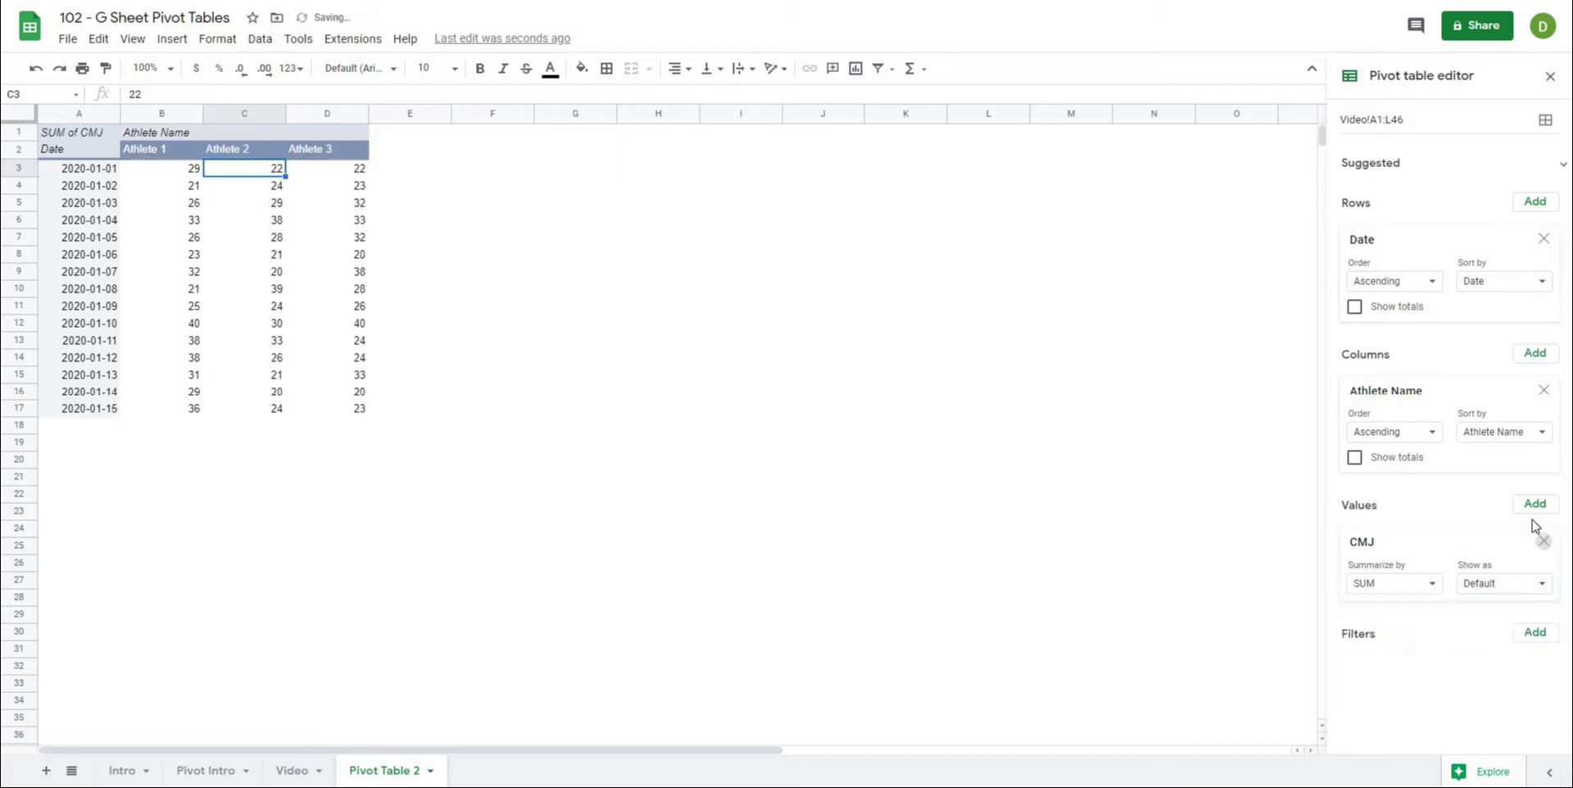
Step: Remove the CMJ values and the Athlete Name columns from the pivot table, keeping only the Date rows
click(1544, 542)
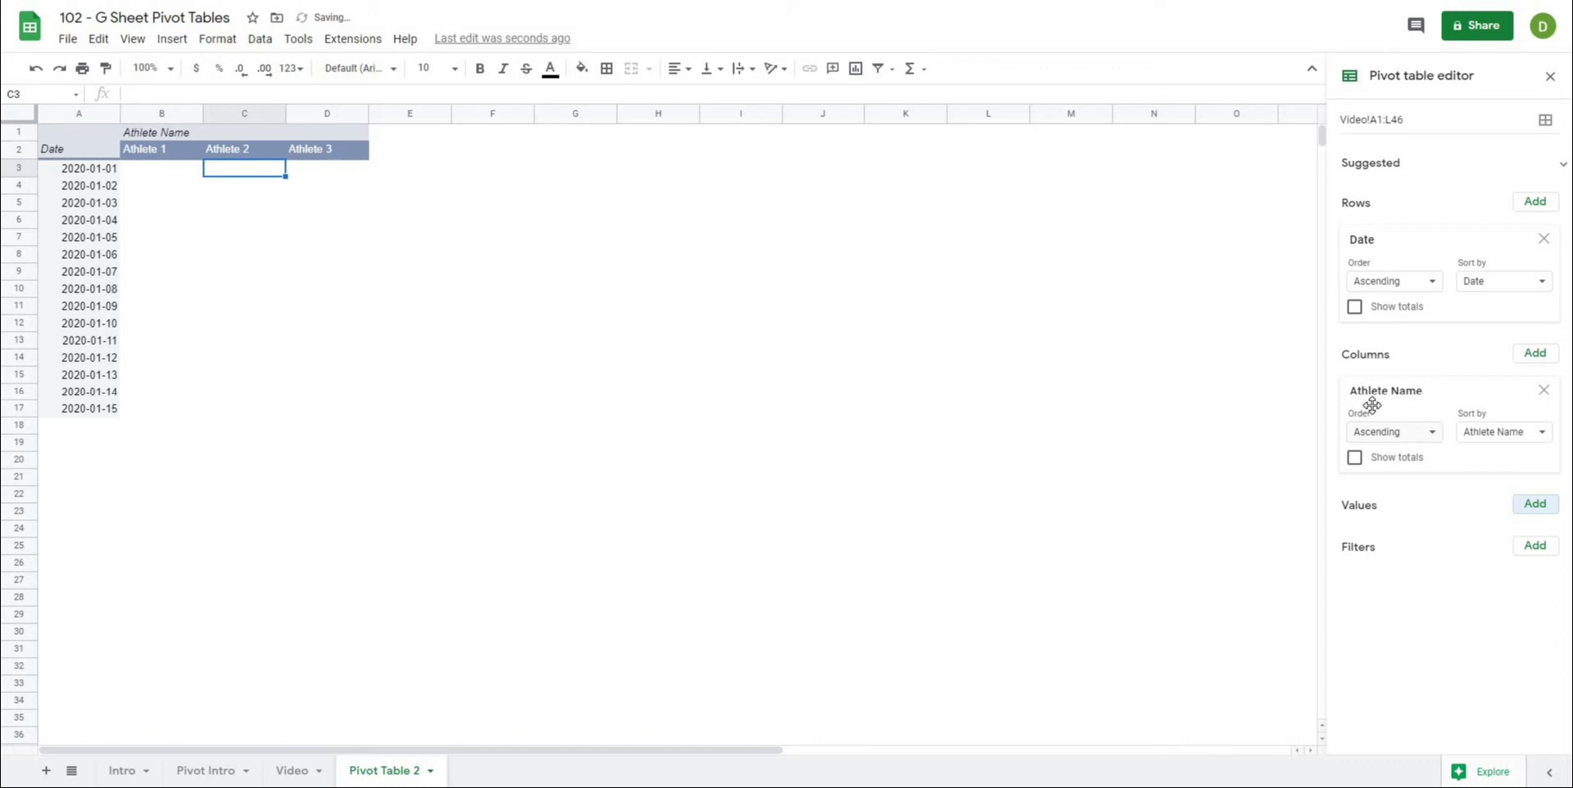
click(1543, 391)
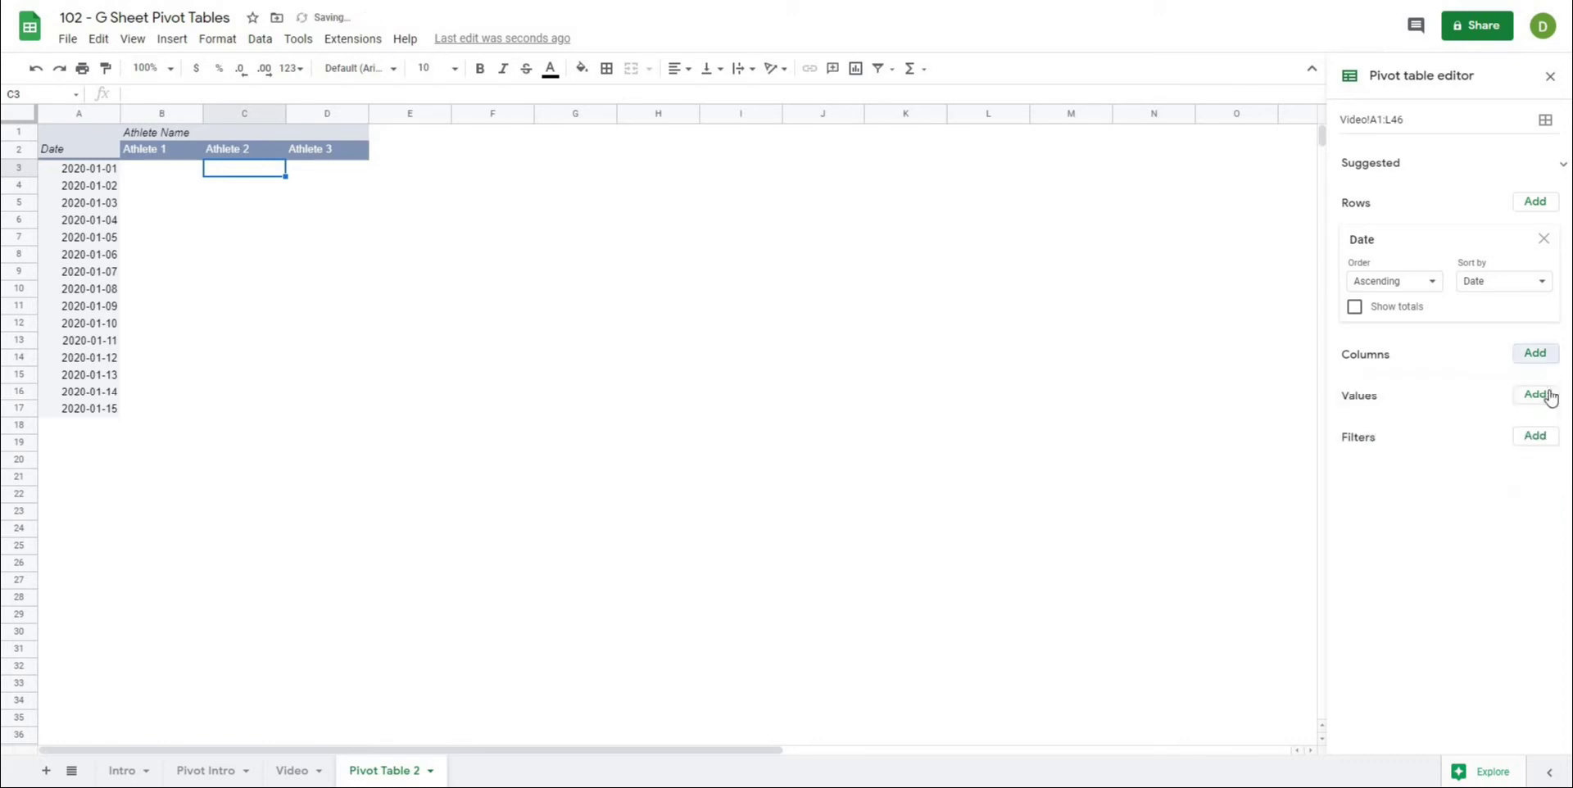
click(163, 168)
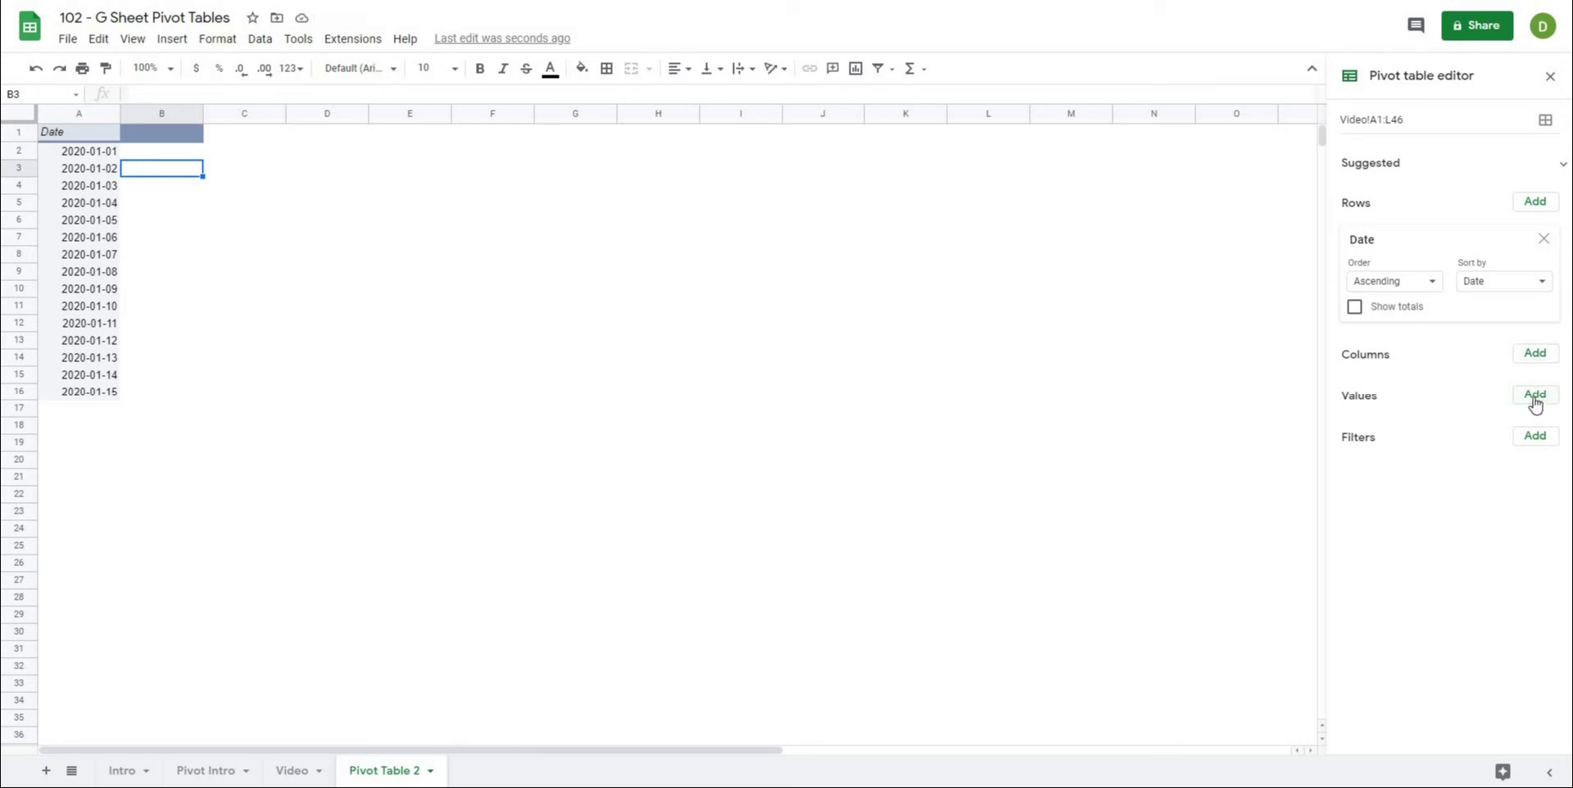
Step: Add the Bench 1RM and Squat 1RM fields as the pivot table's values
click(1533, 398)
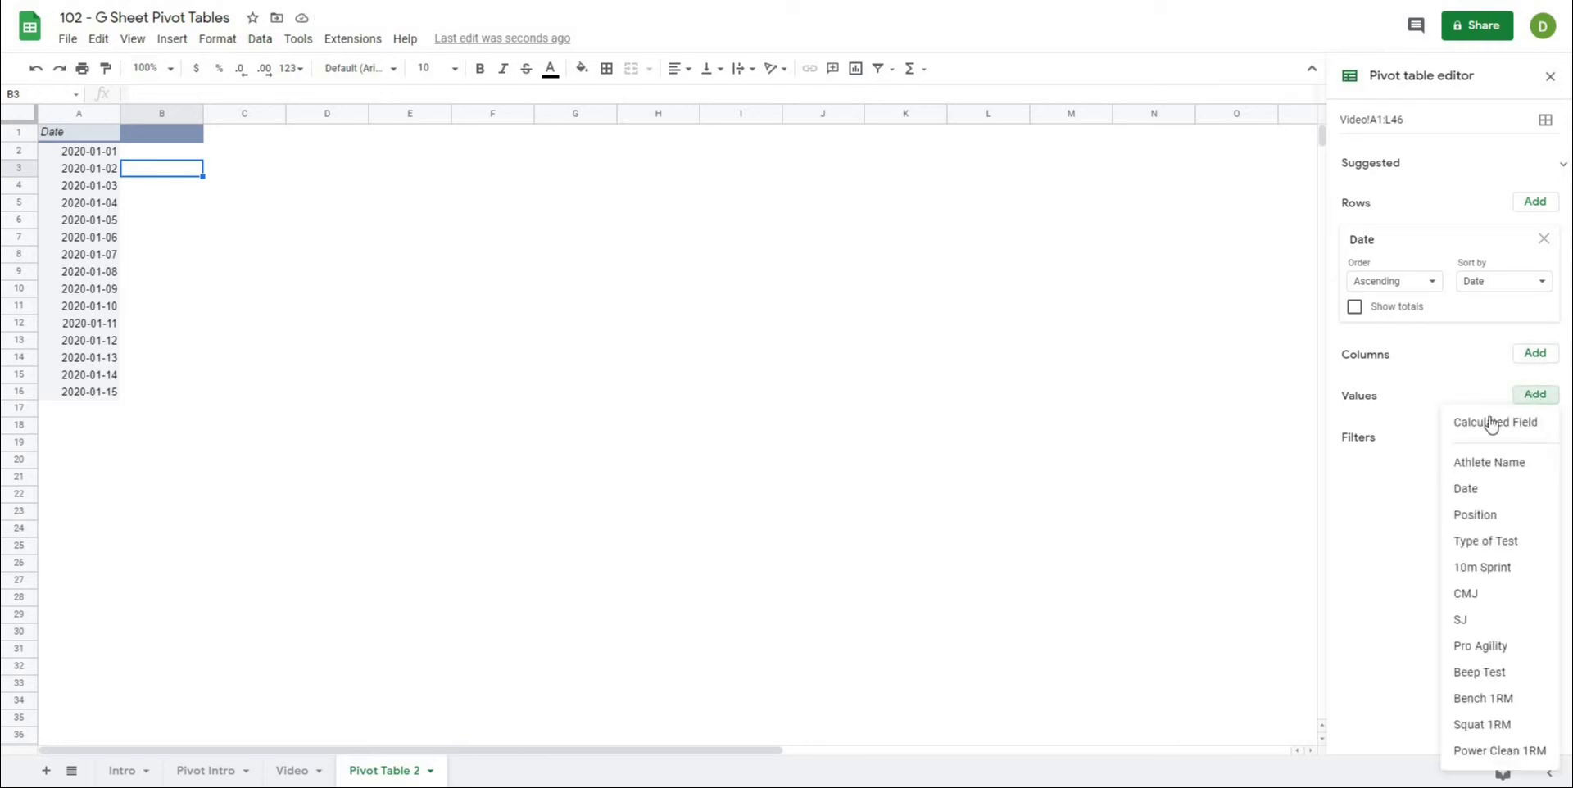
click(1488, 703)
click(1537, 400)
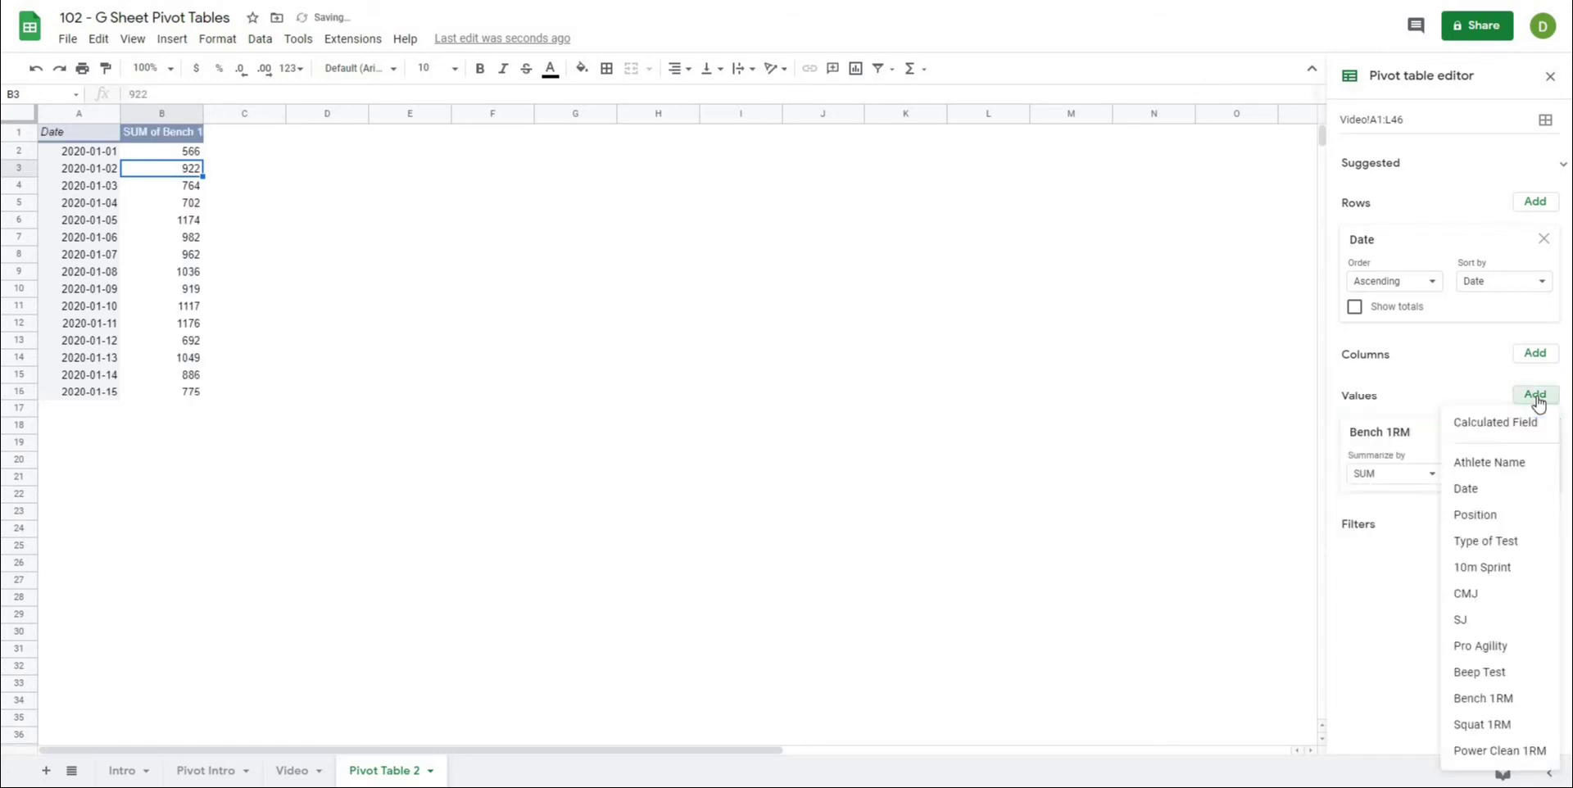
click(1503, 730)
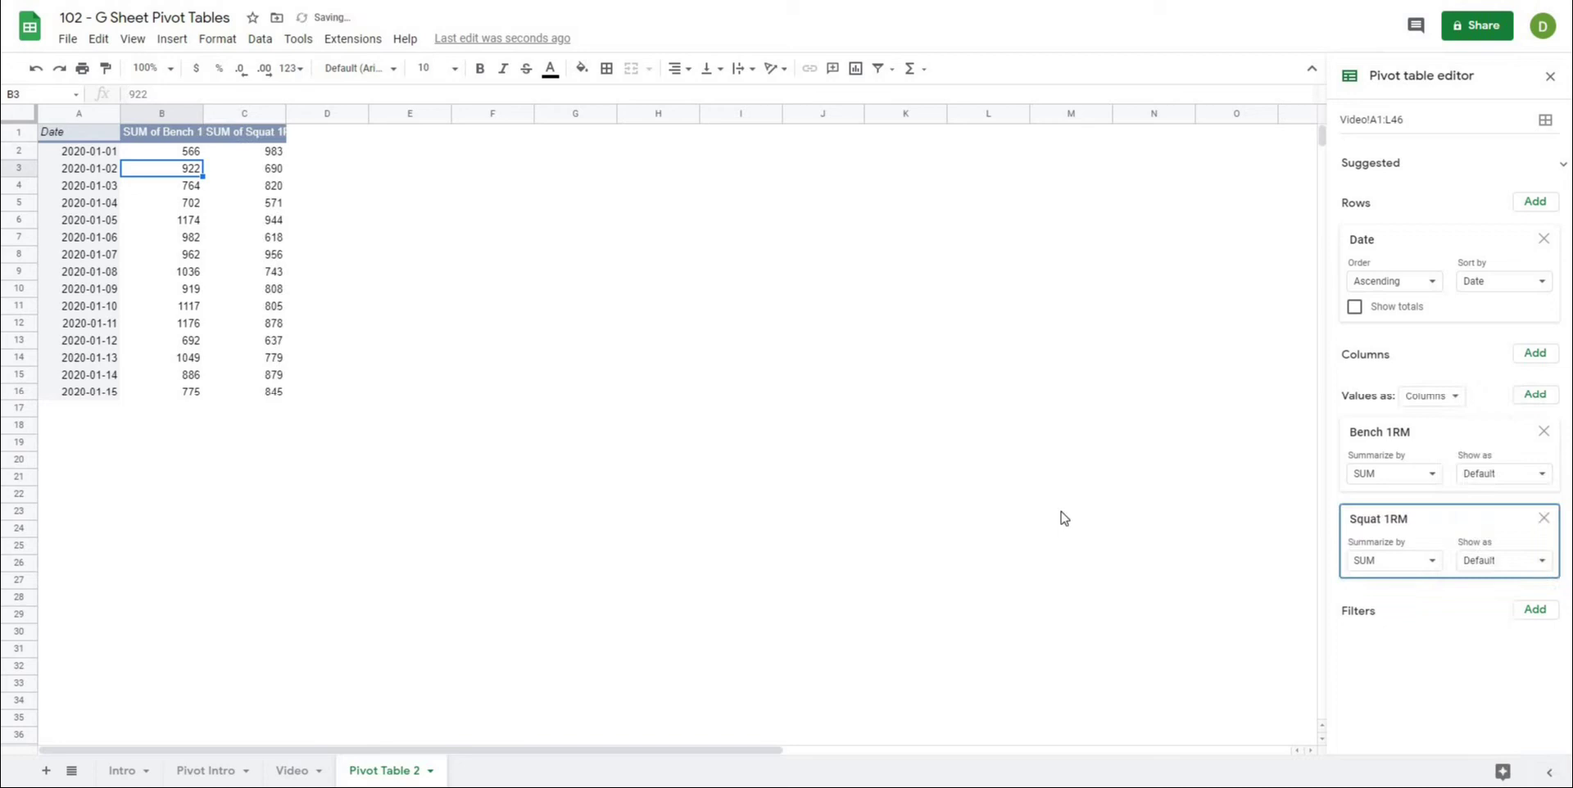
click(1091, 498)
click(164, 155)
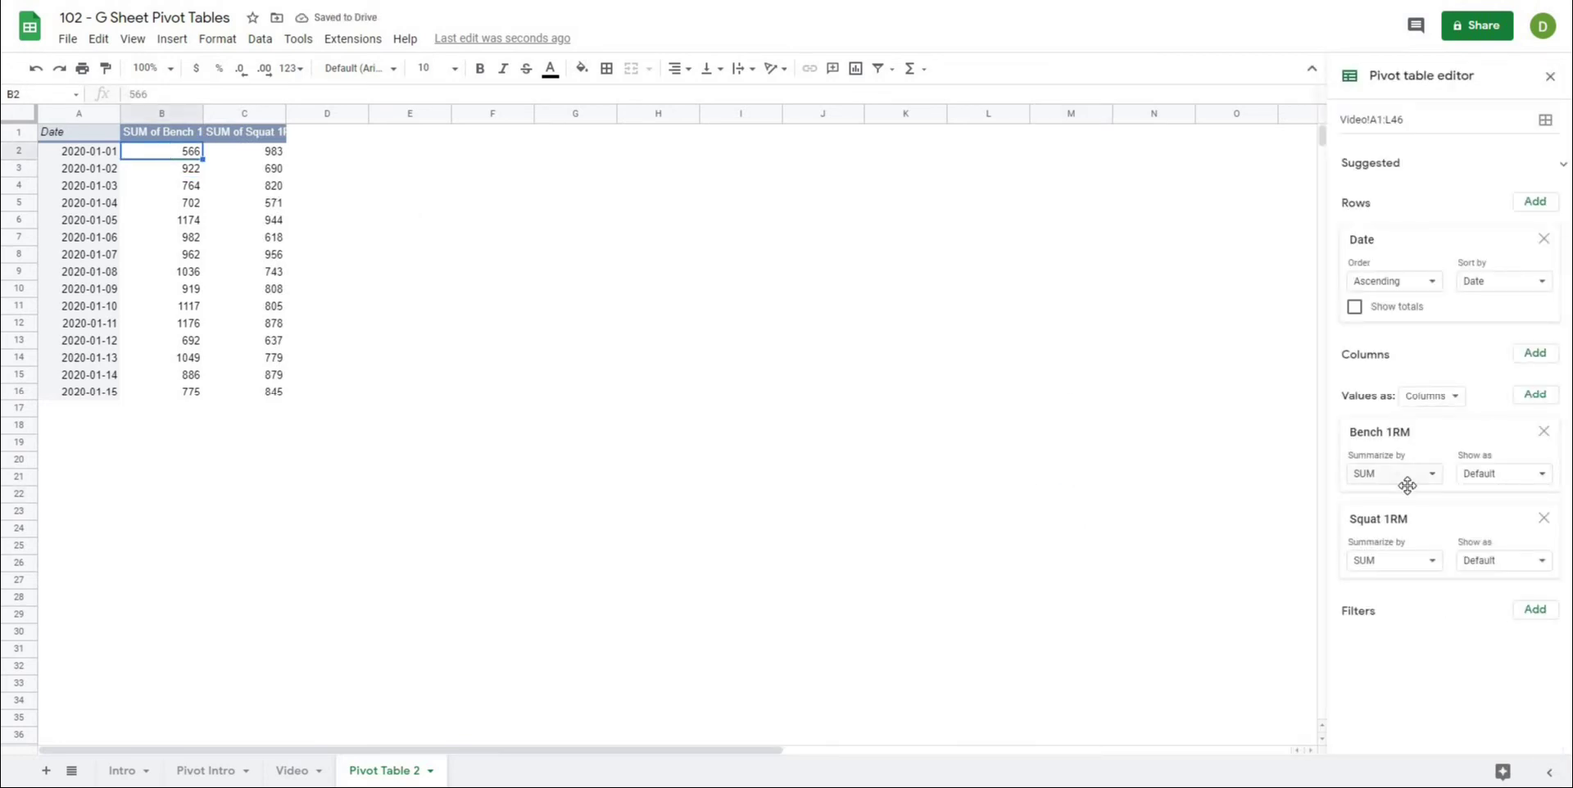
Step: Try displaying the Bench 1RM and Squat 1RM values as rows, and switch them back to columns
click(1456, 405)
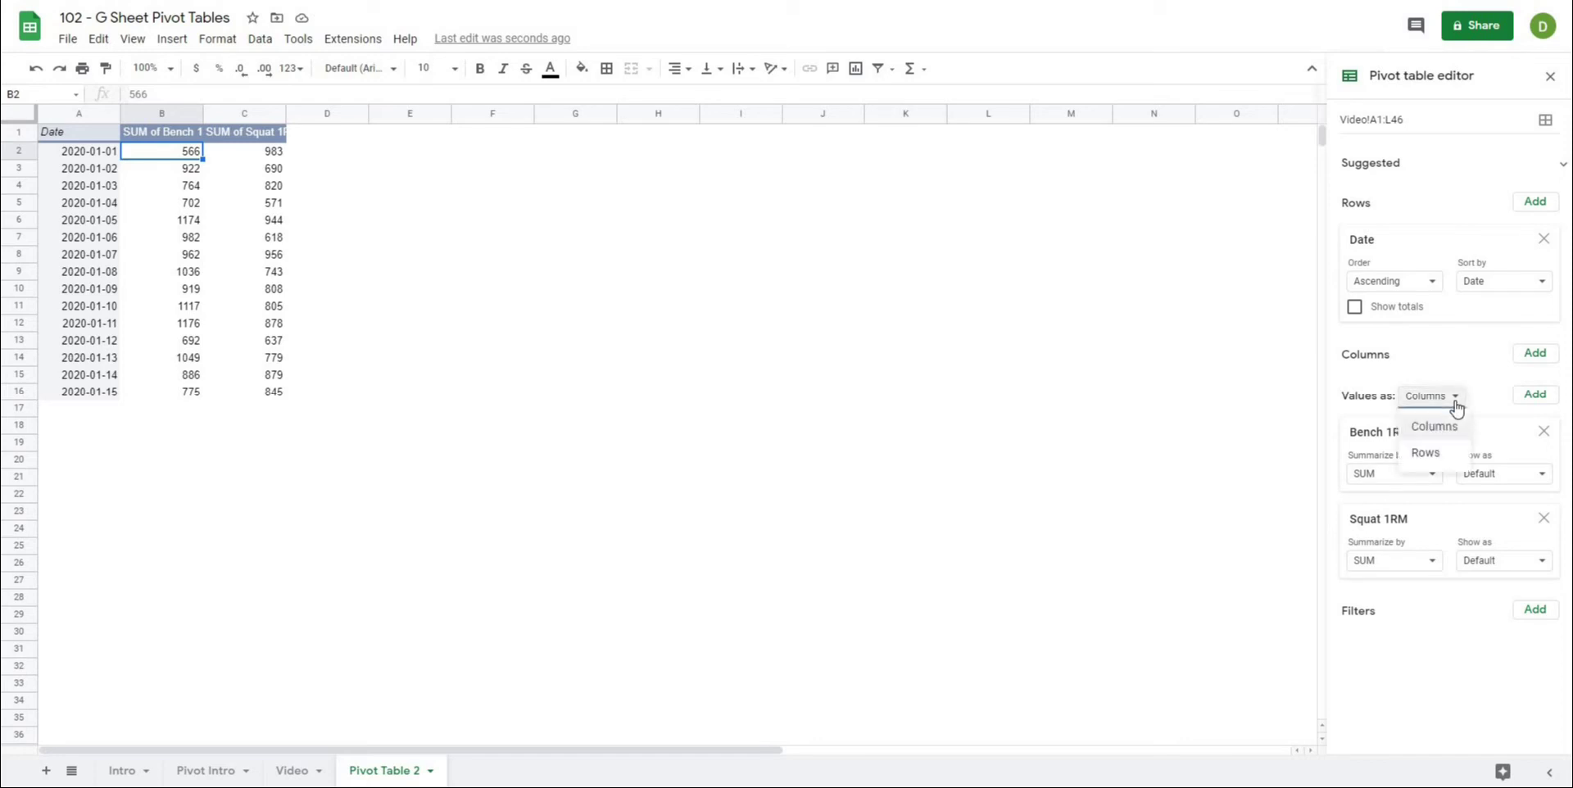
click(1430, 452)
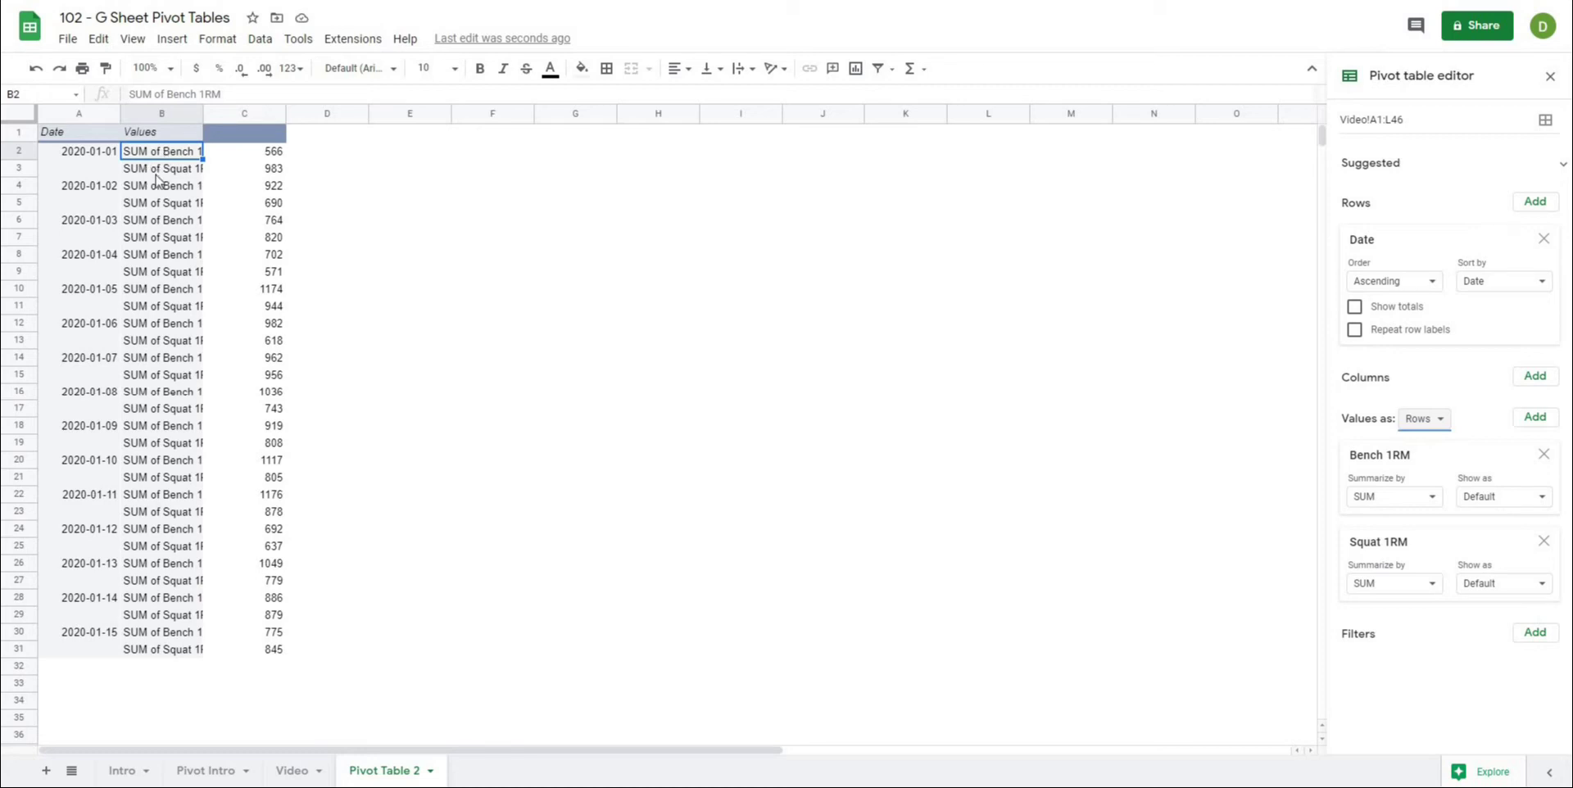
click(1425, 420)
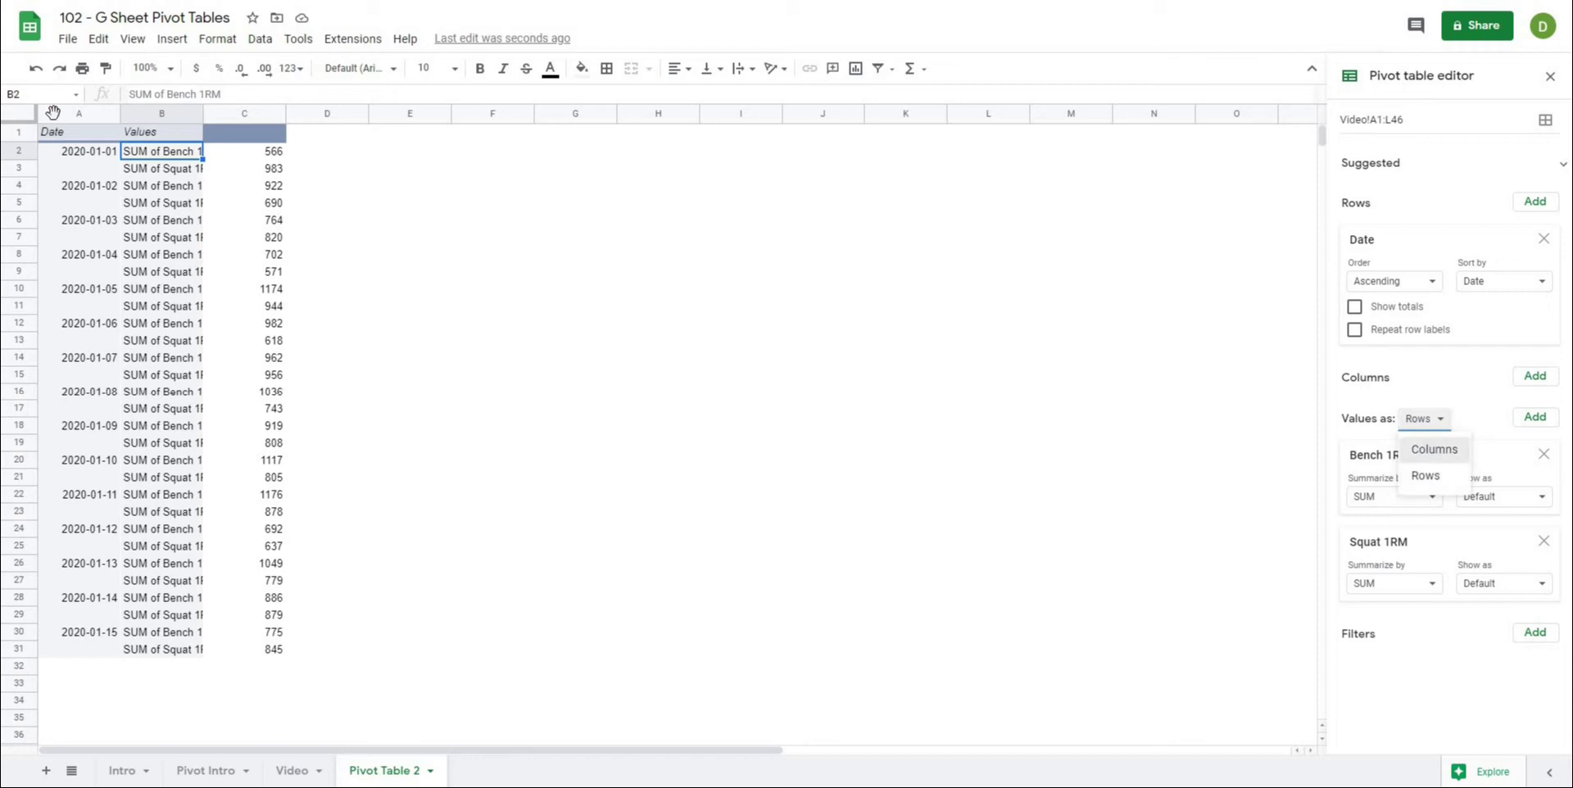
key(Return)
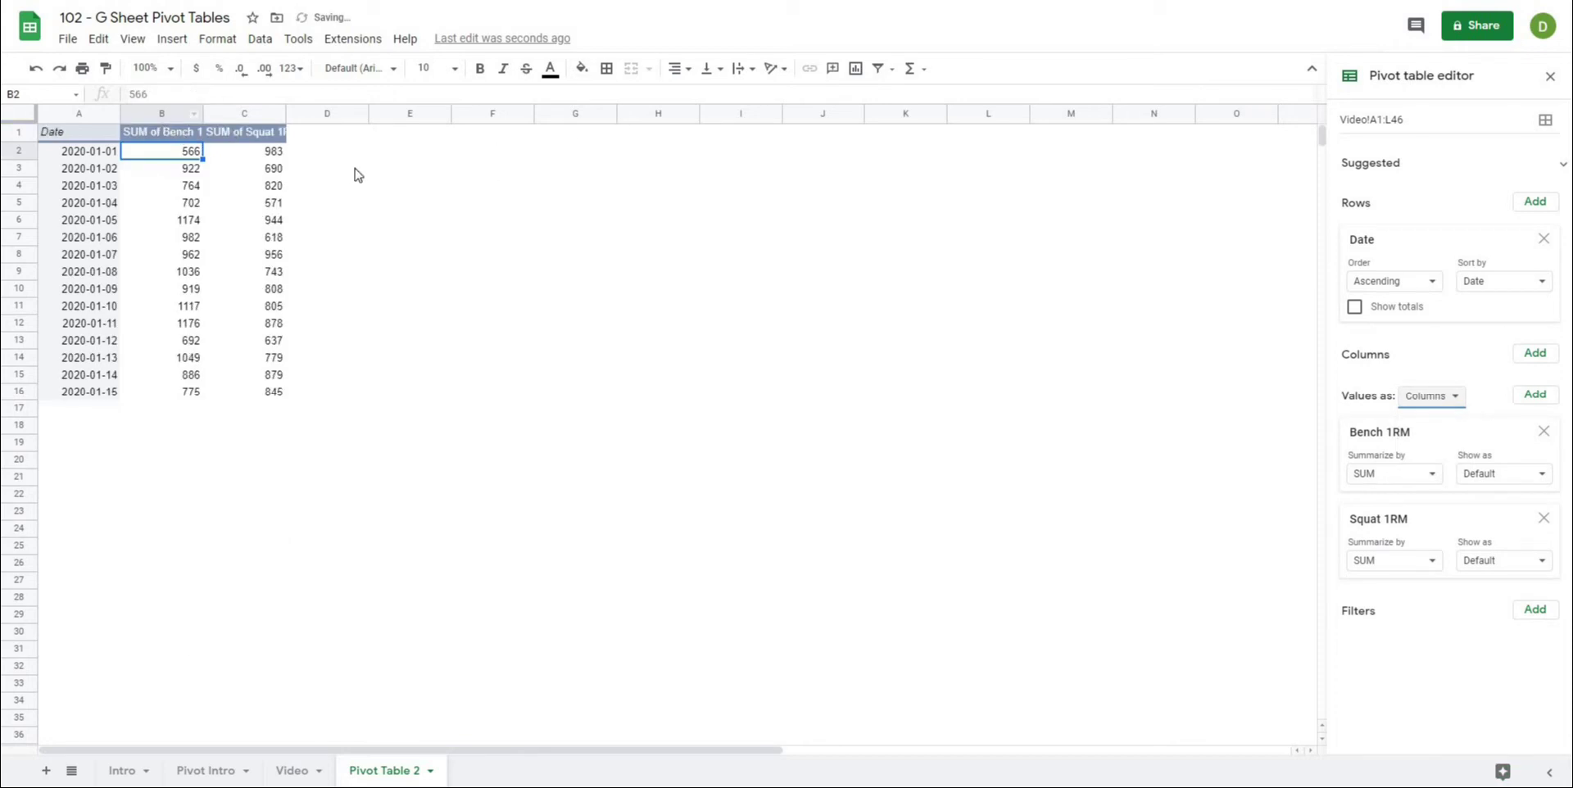
click(382, 177)
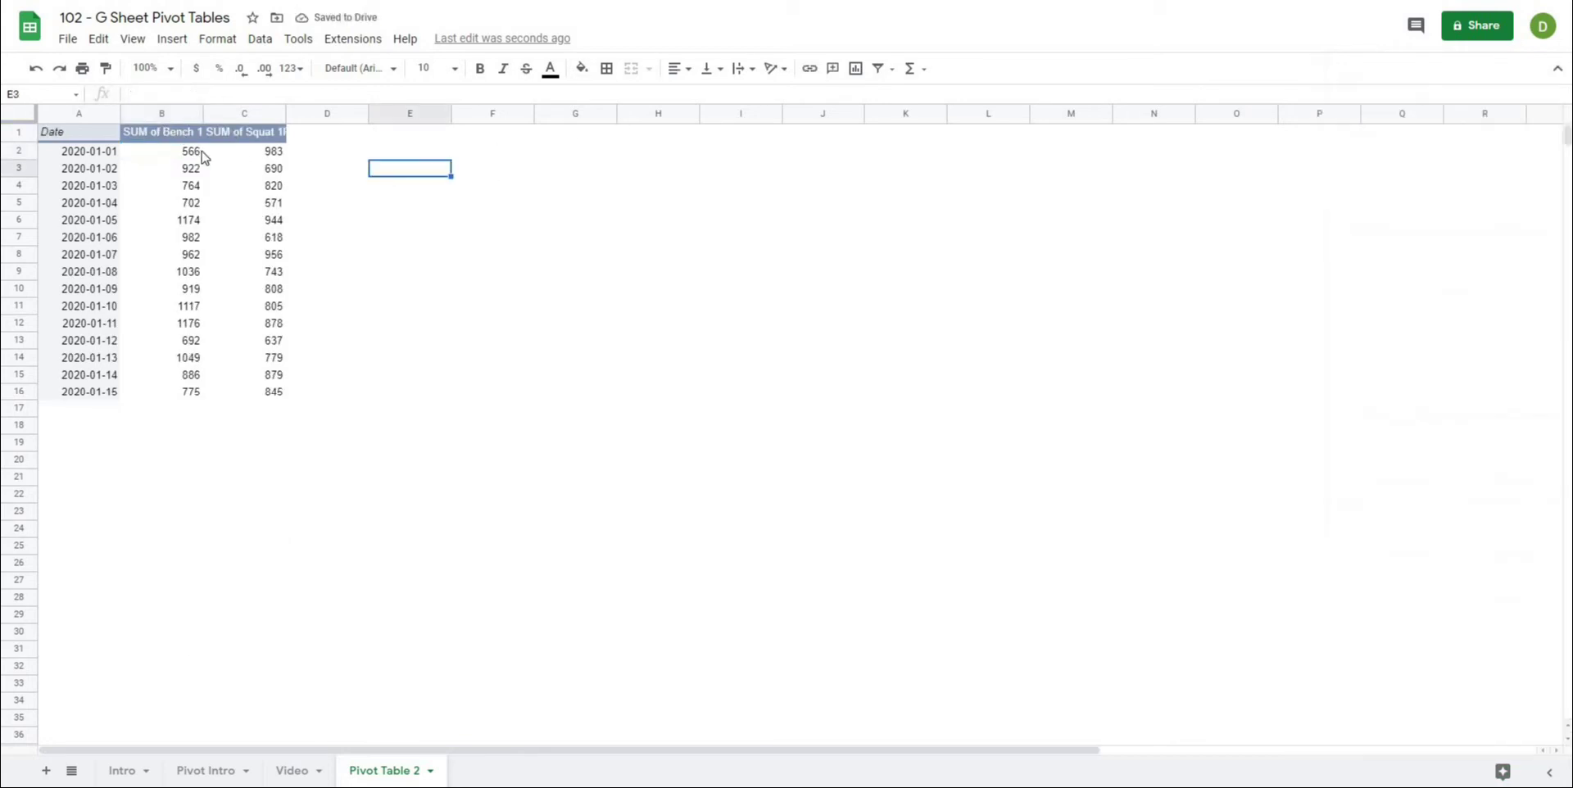
Step: Rename the two value column headers in B1 and C1 as Bench Press and Squat
click(166, 138)
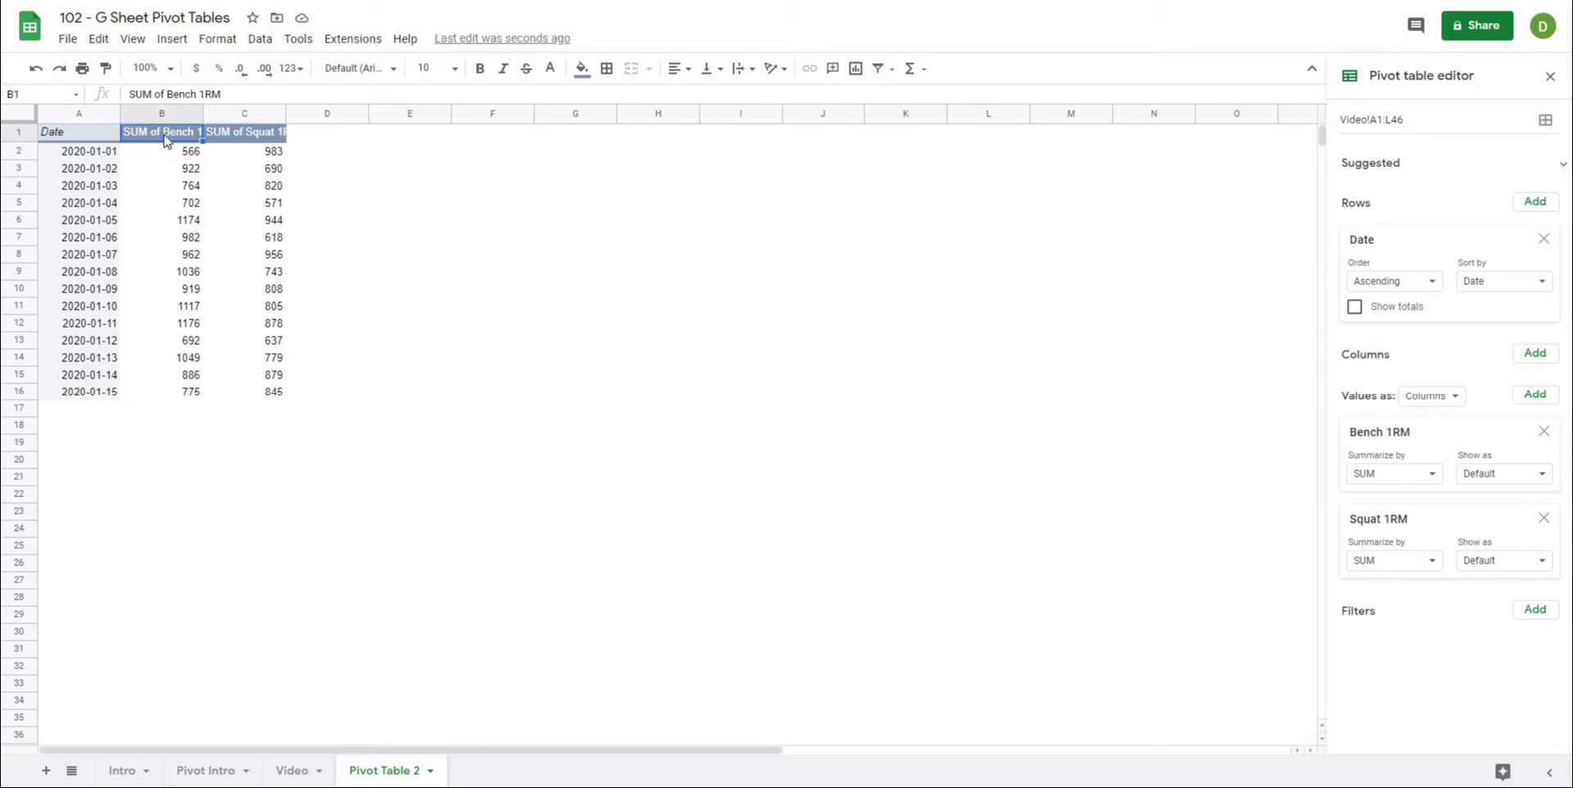
text(Bench Pre)
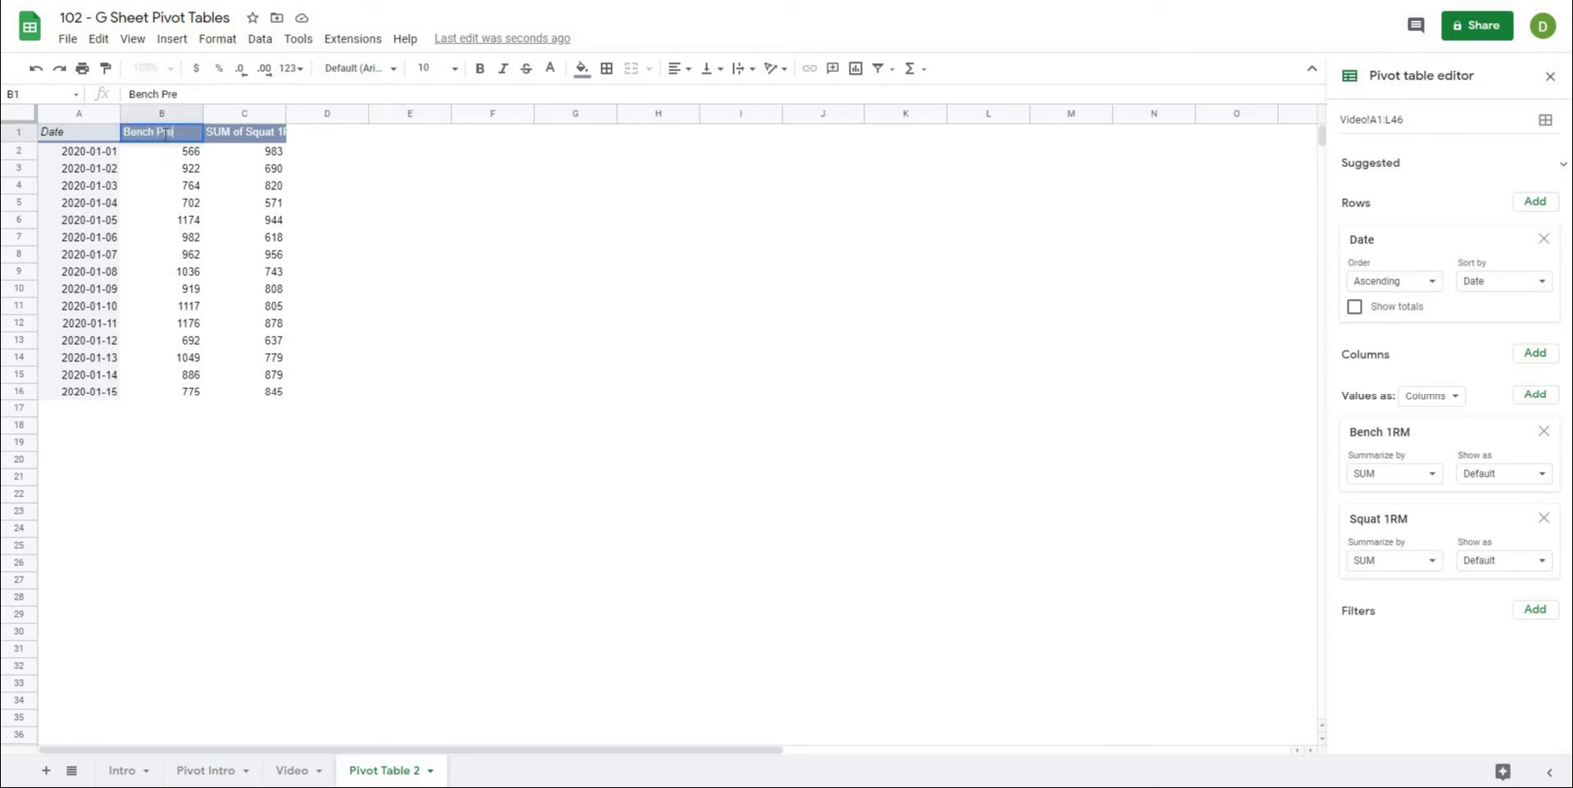
text(ss)
key(Tab)
text(S)
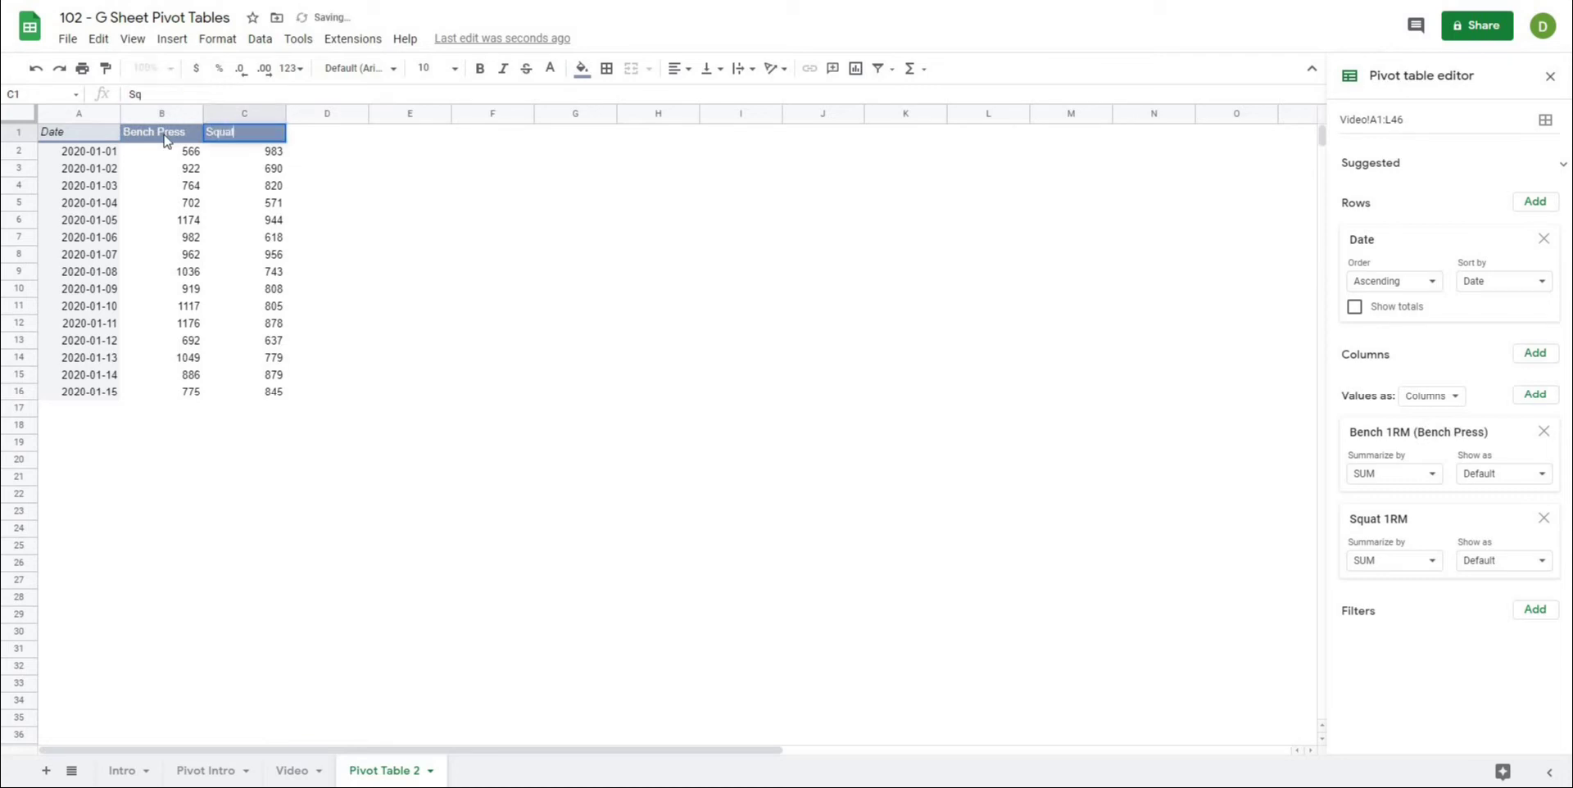
text(q)
key(Return)
click(468, 221)
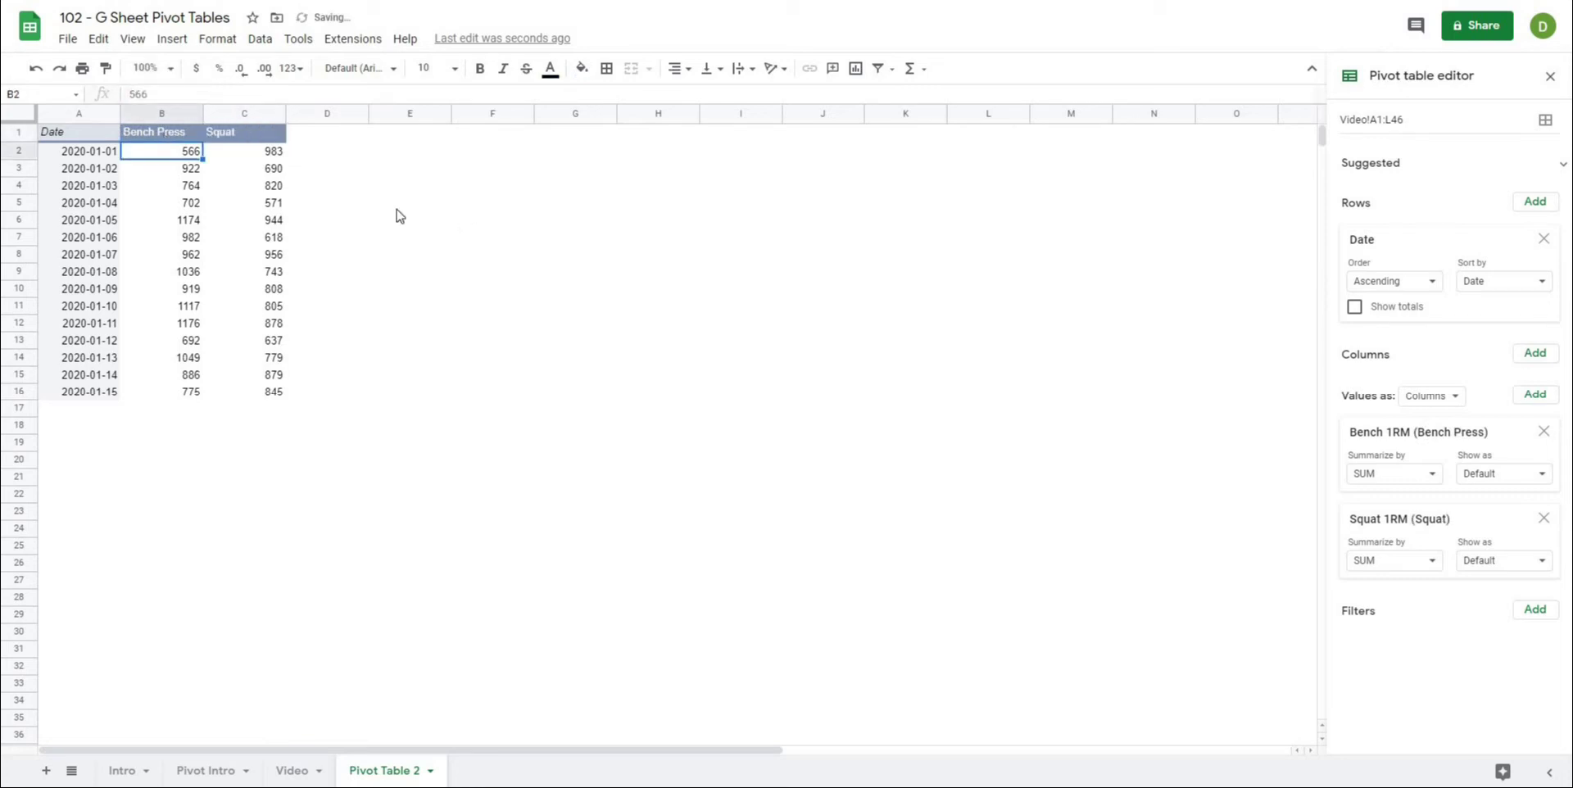
Step: Summarize both the Bench Press and the Squat values by AVERAGE
click(173, 138)
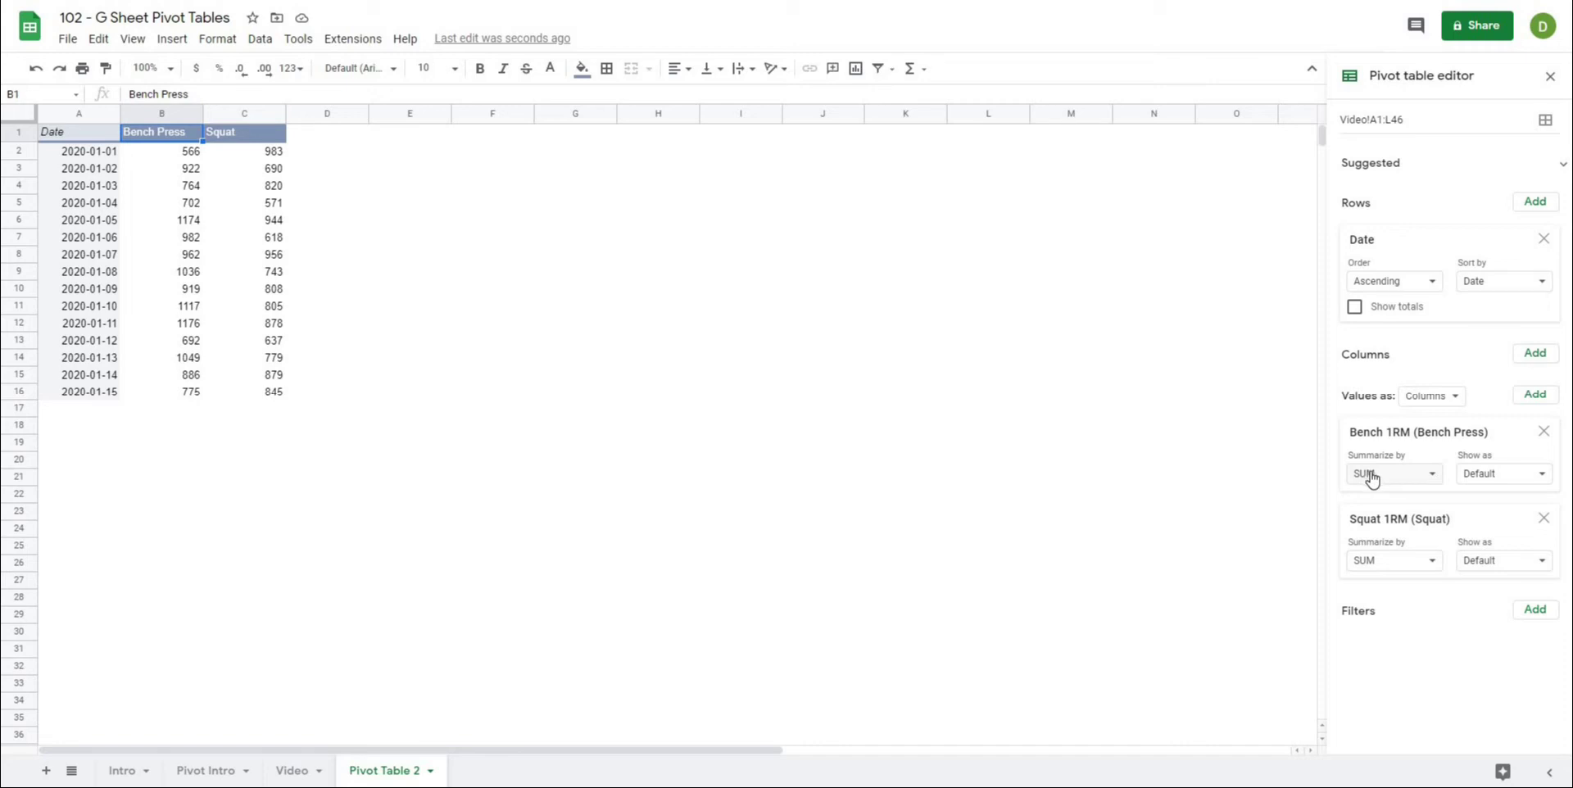
click(1422, 482)
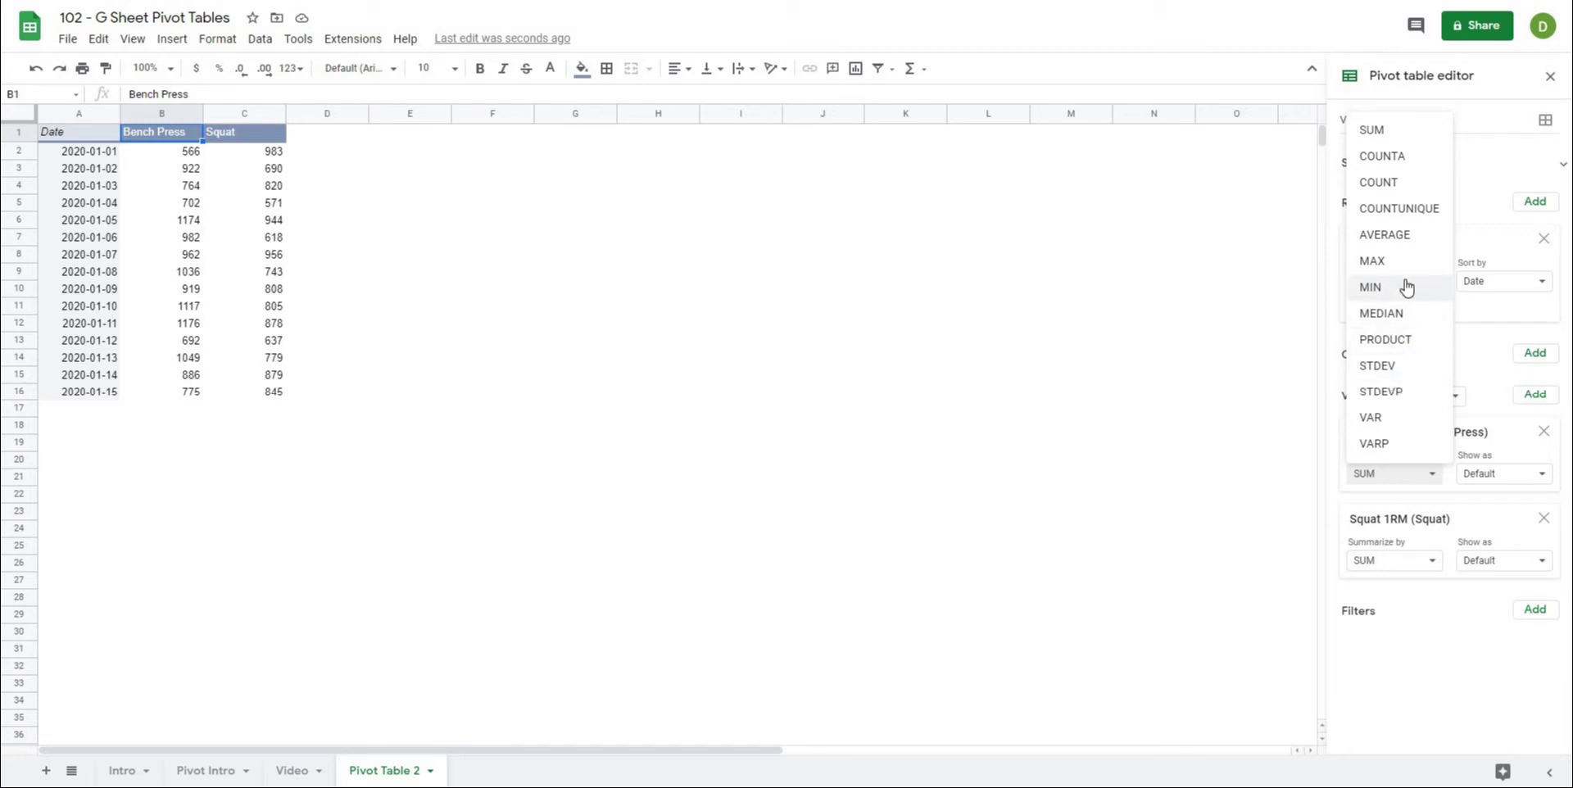
click(1398, 235)
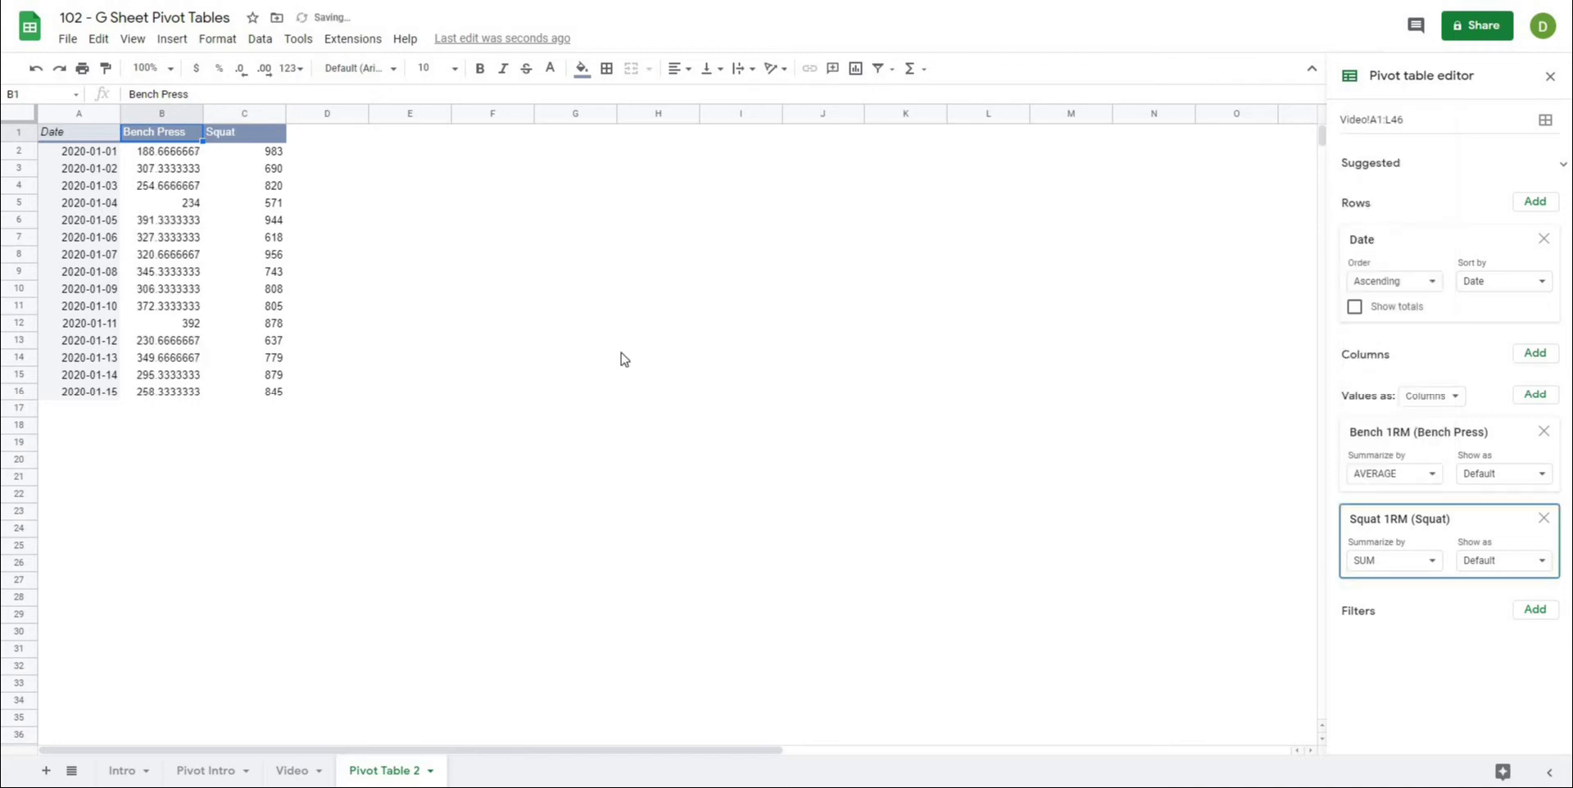
click(247, 139)
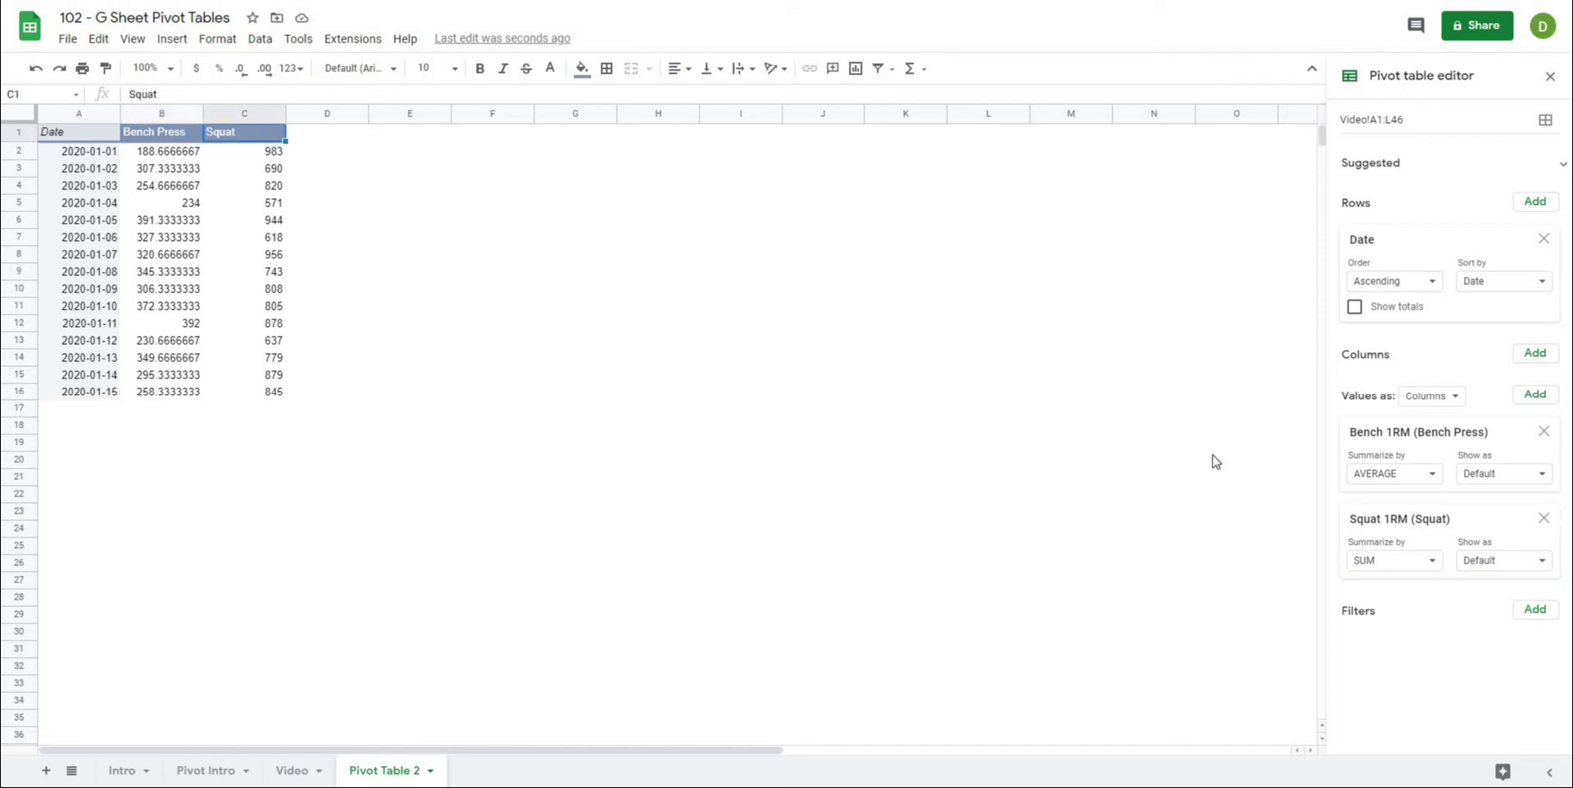
click(1424, 566)
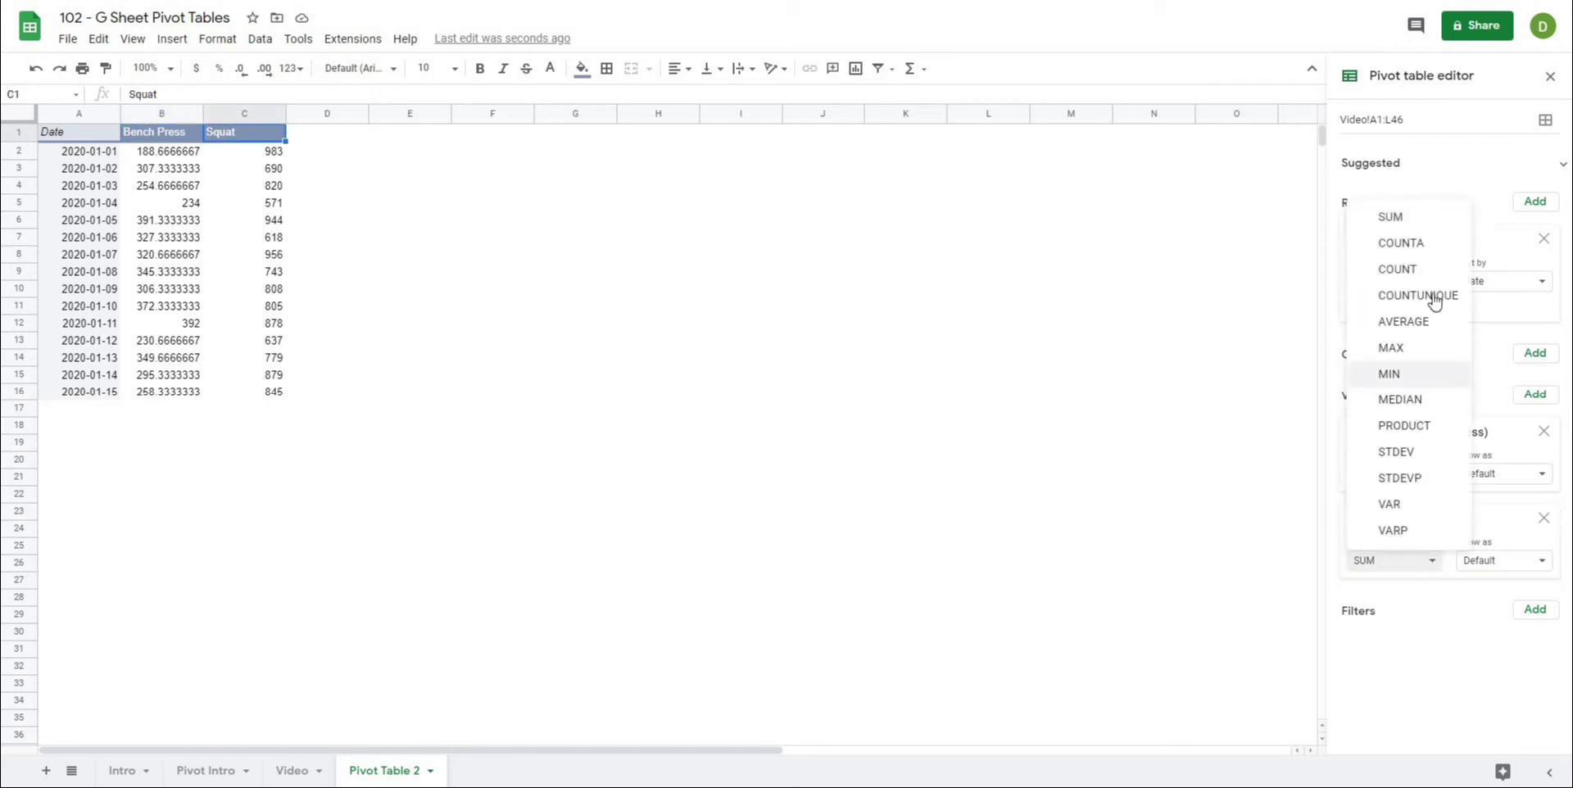
click(1393, 322)
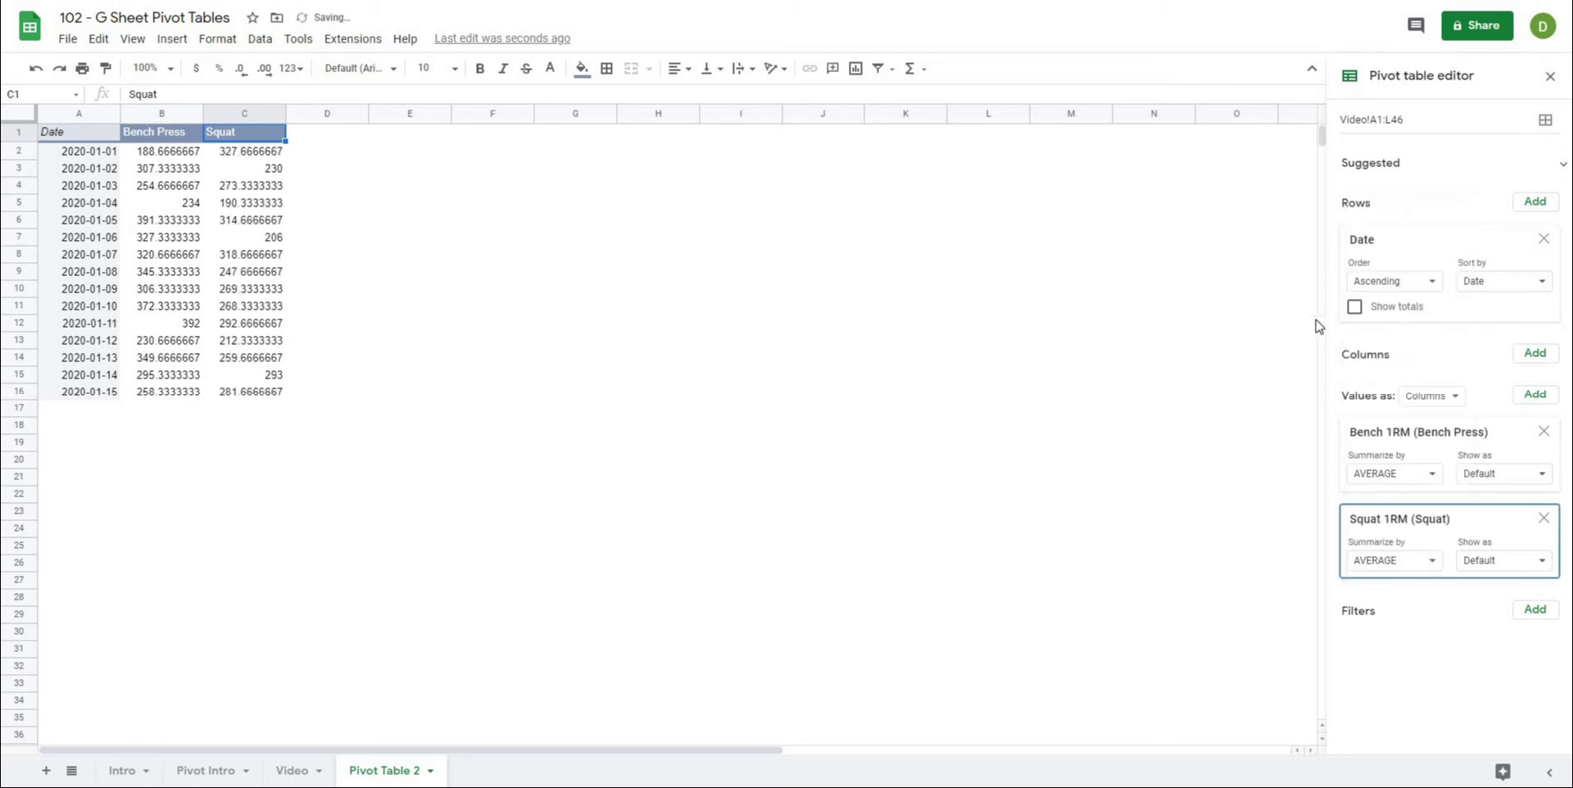
click(279, 326)
click(159, 156)
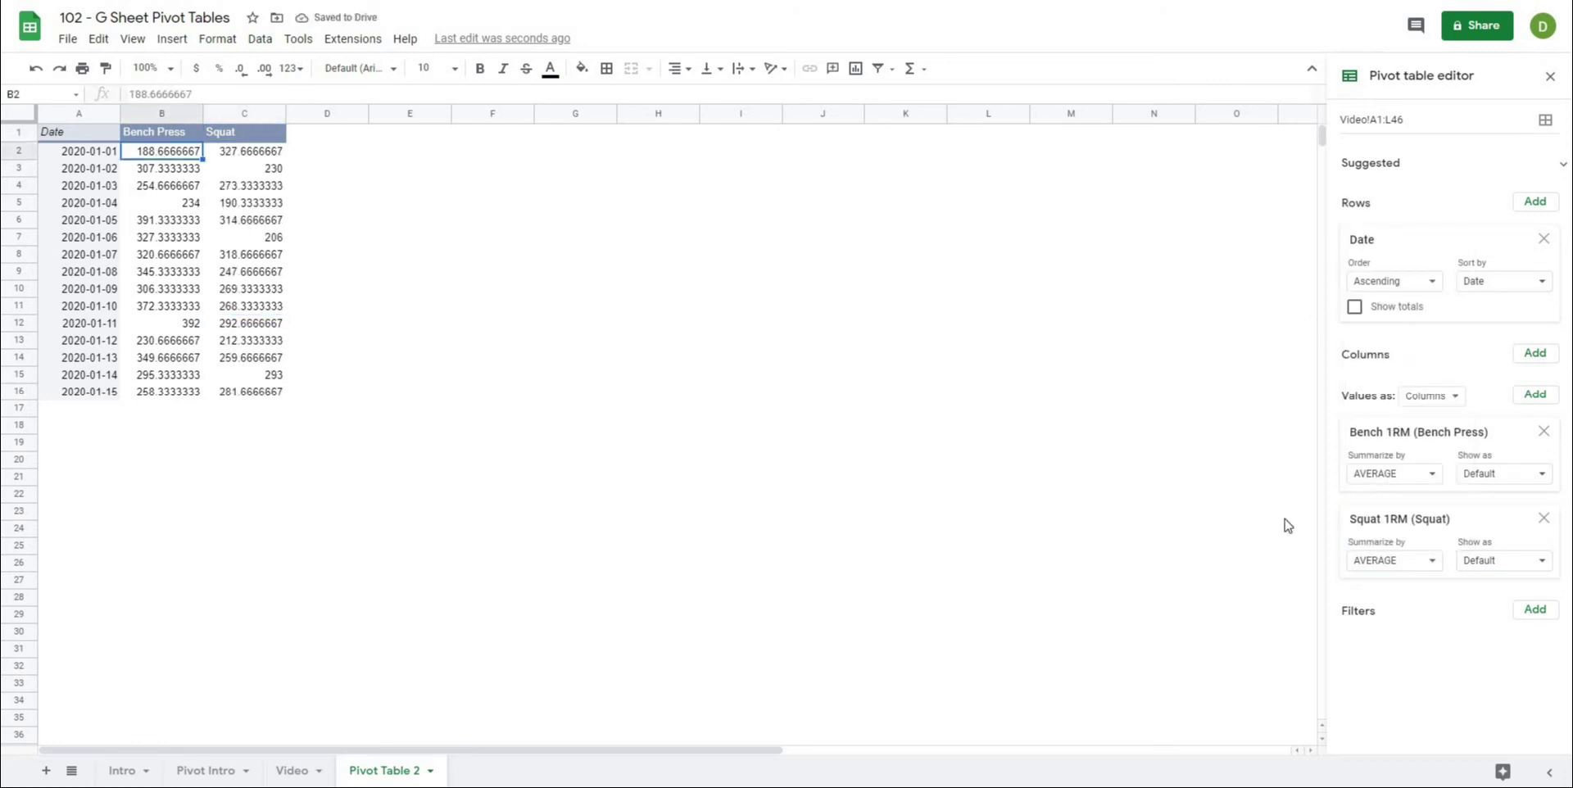
Step: Show the Bench Press values as % of column and check the results for individual dates
click(1523, 482)
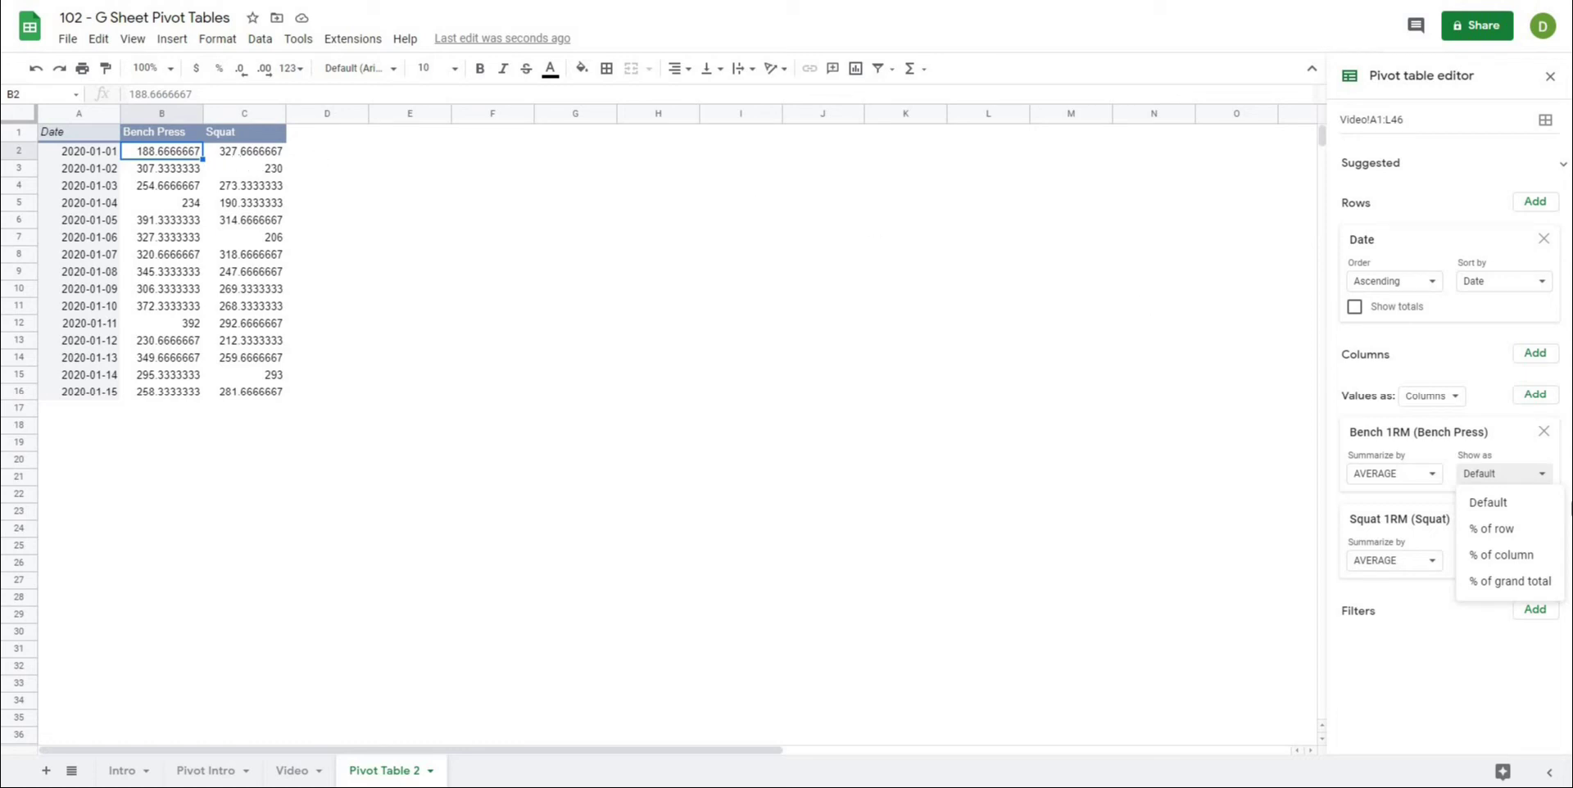
click(1512, 555)
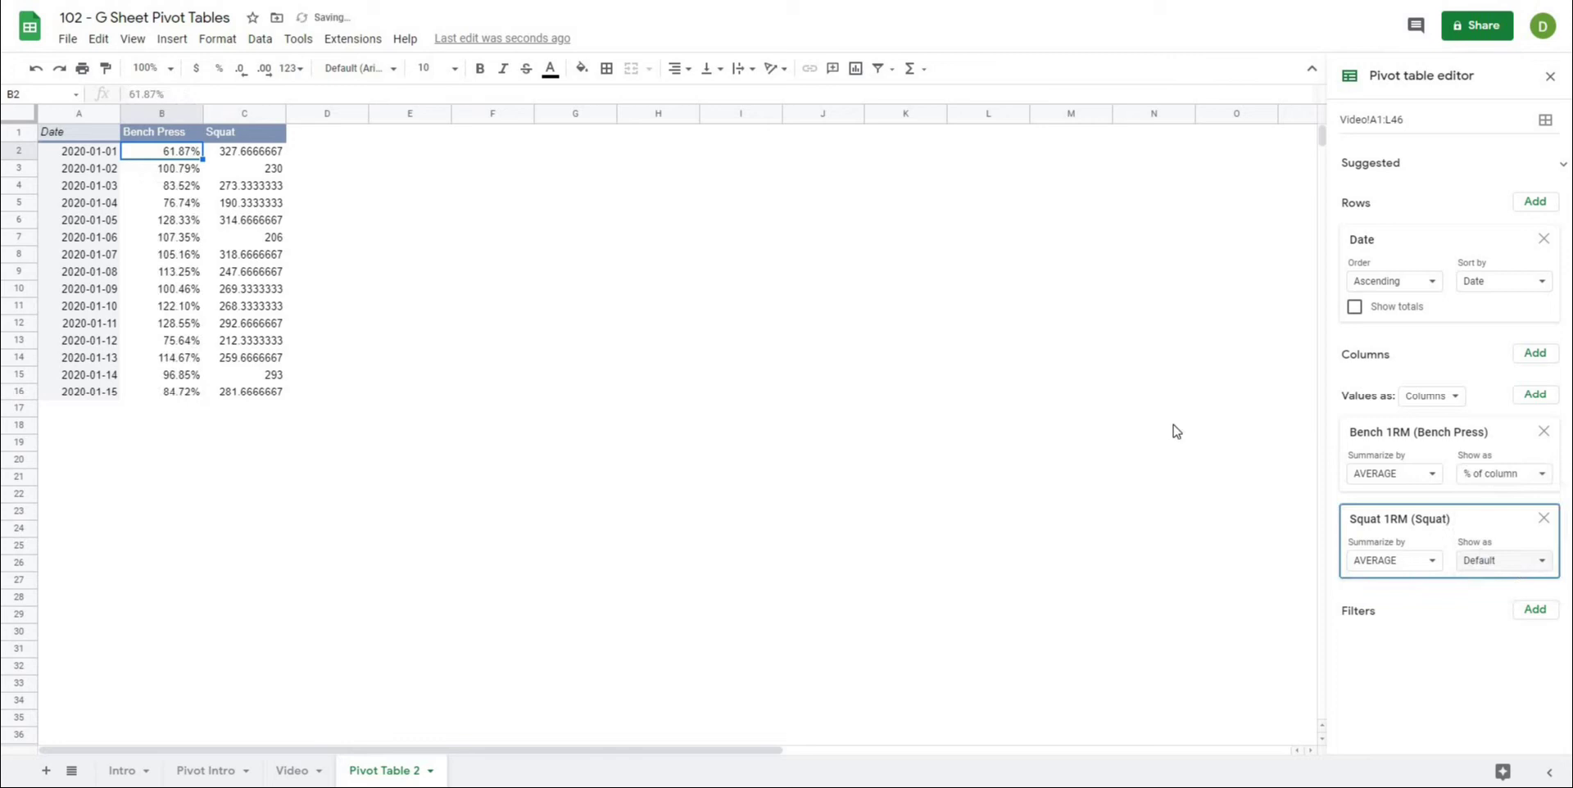
click(181, 172)
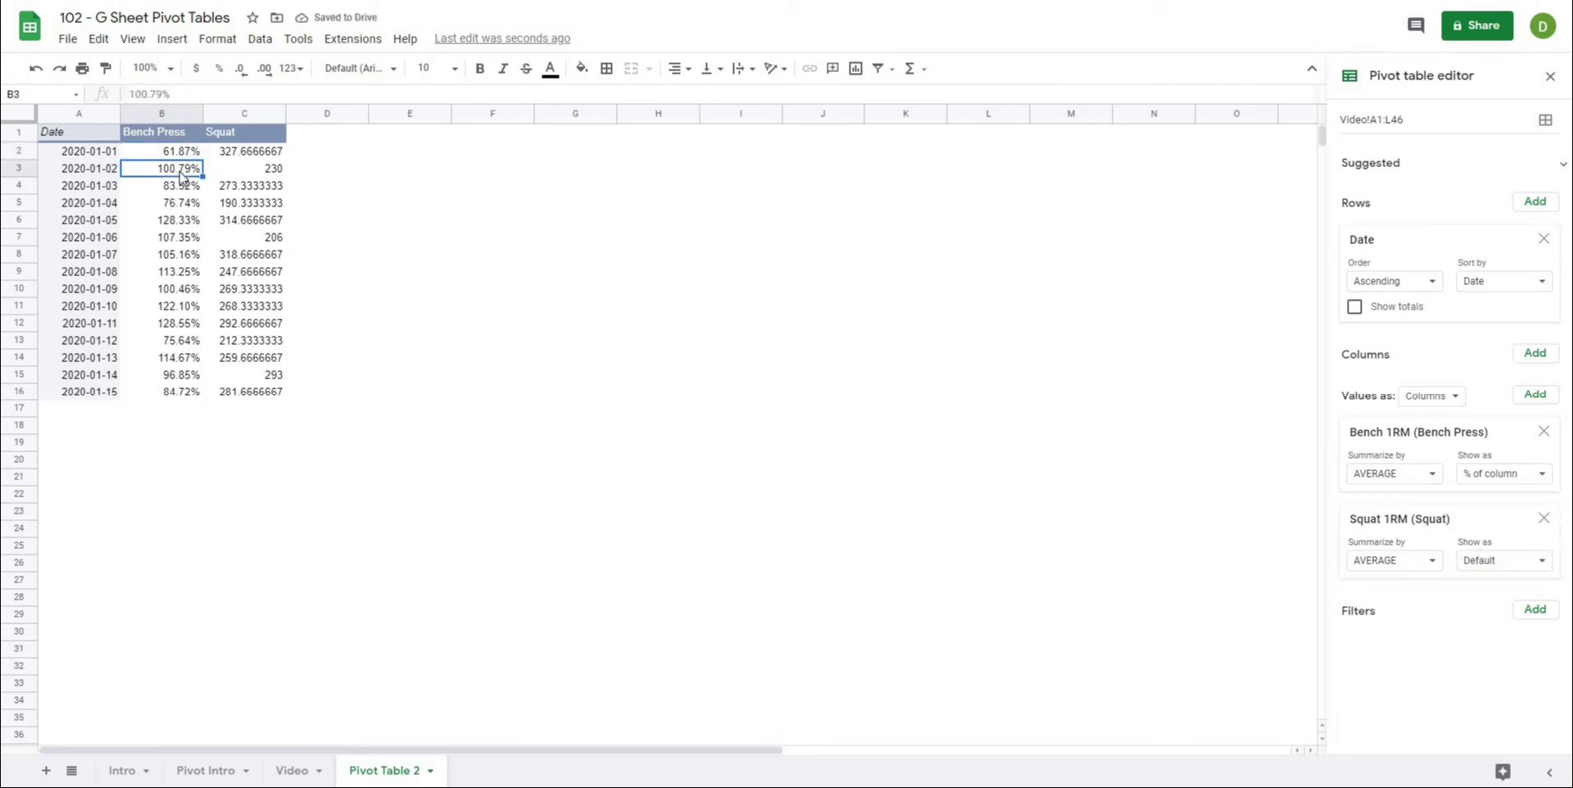
click(180, 375)
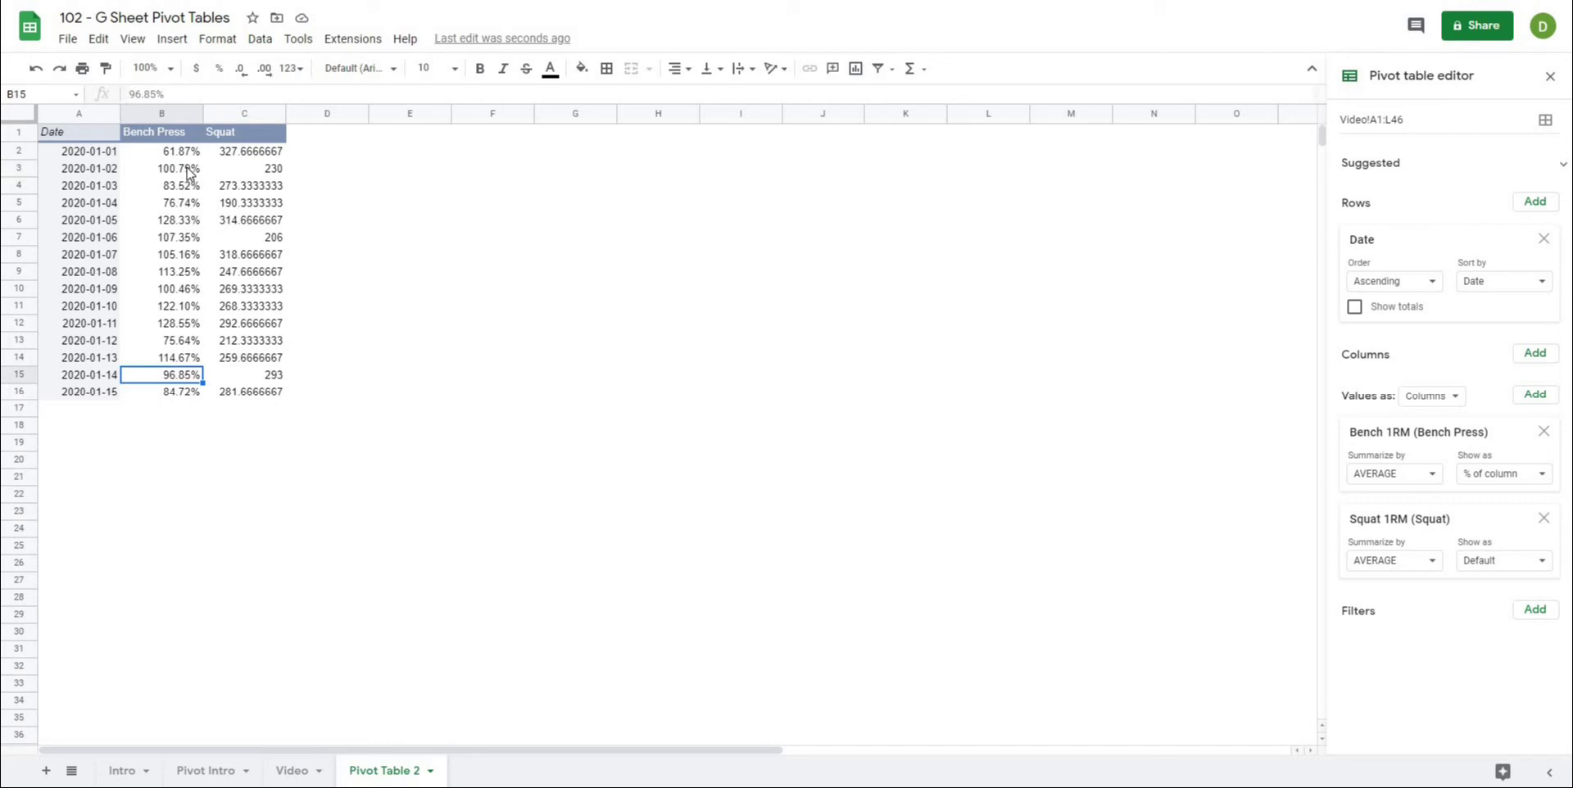
Step: Show the Bench Press values as % of grand total
click(1480, 475)
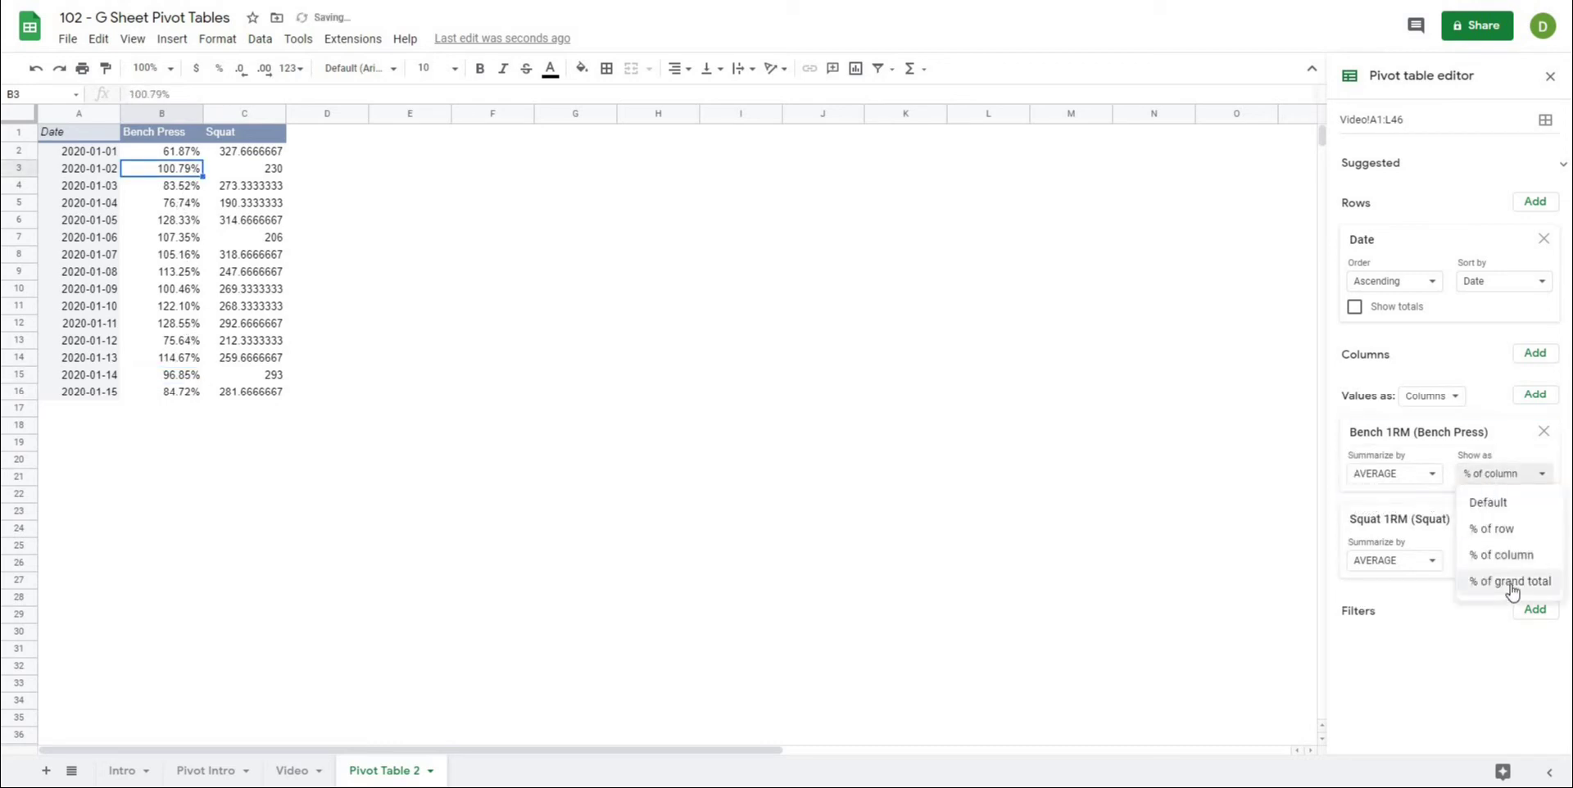
click(1512, 583)
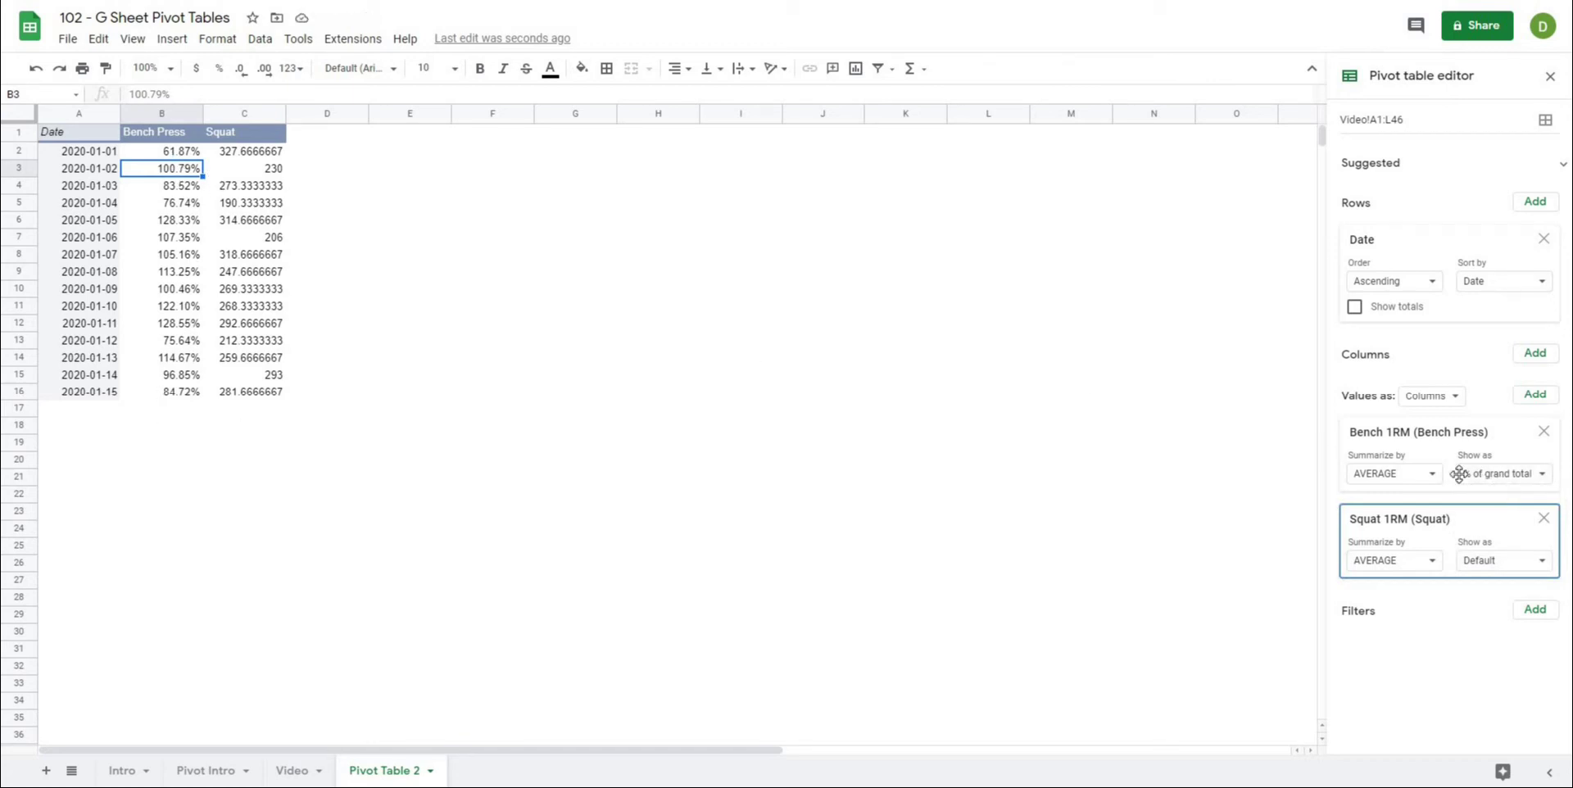
Step: Set the Bench Press values to show as Default instead of a percentage
click(1516, 475)
click(1488, 502)
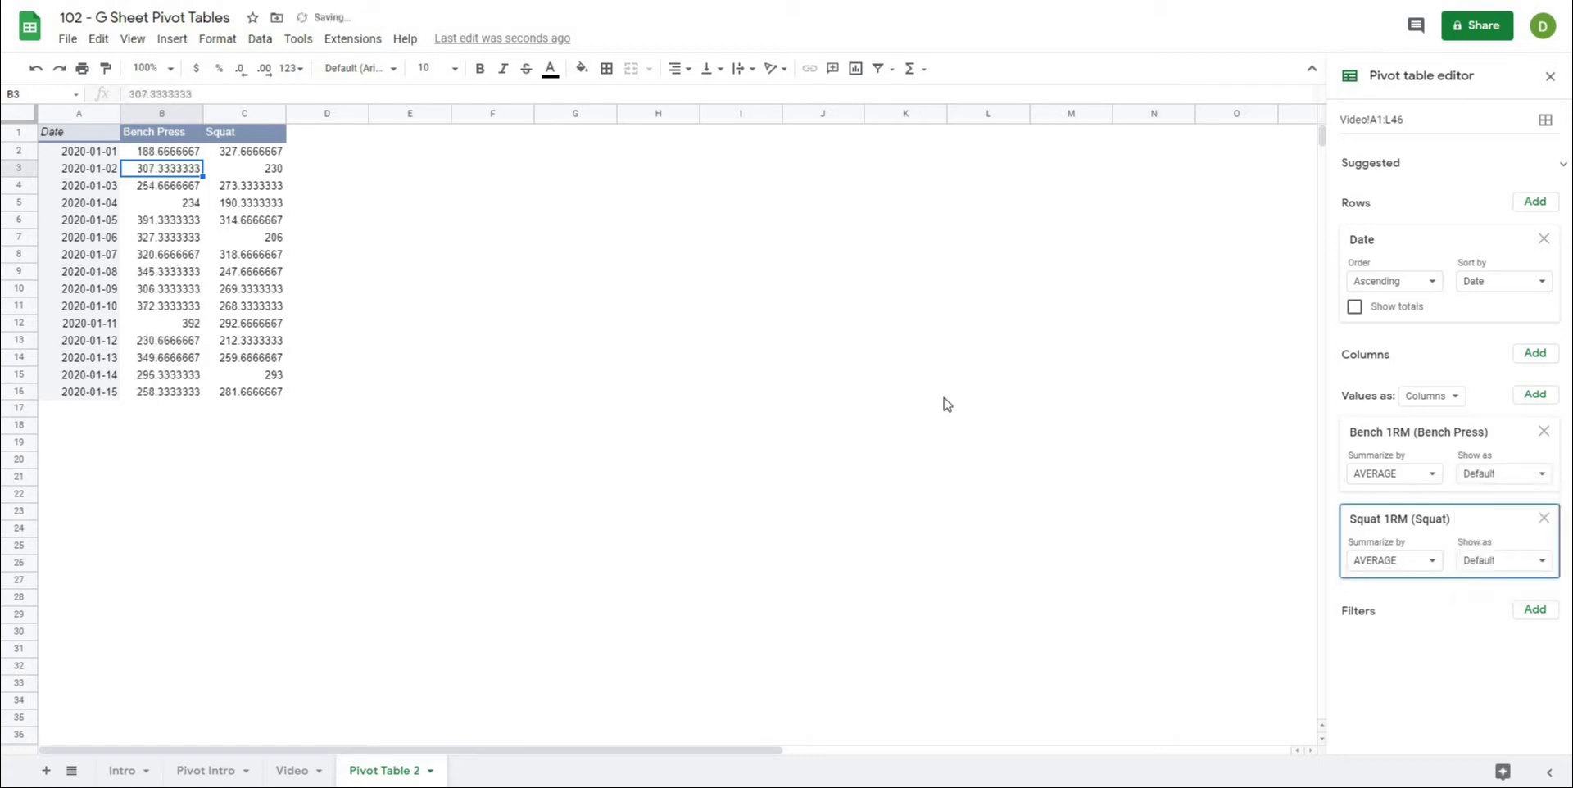
click(667, 324)
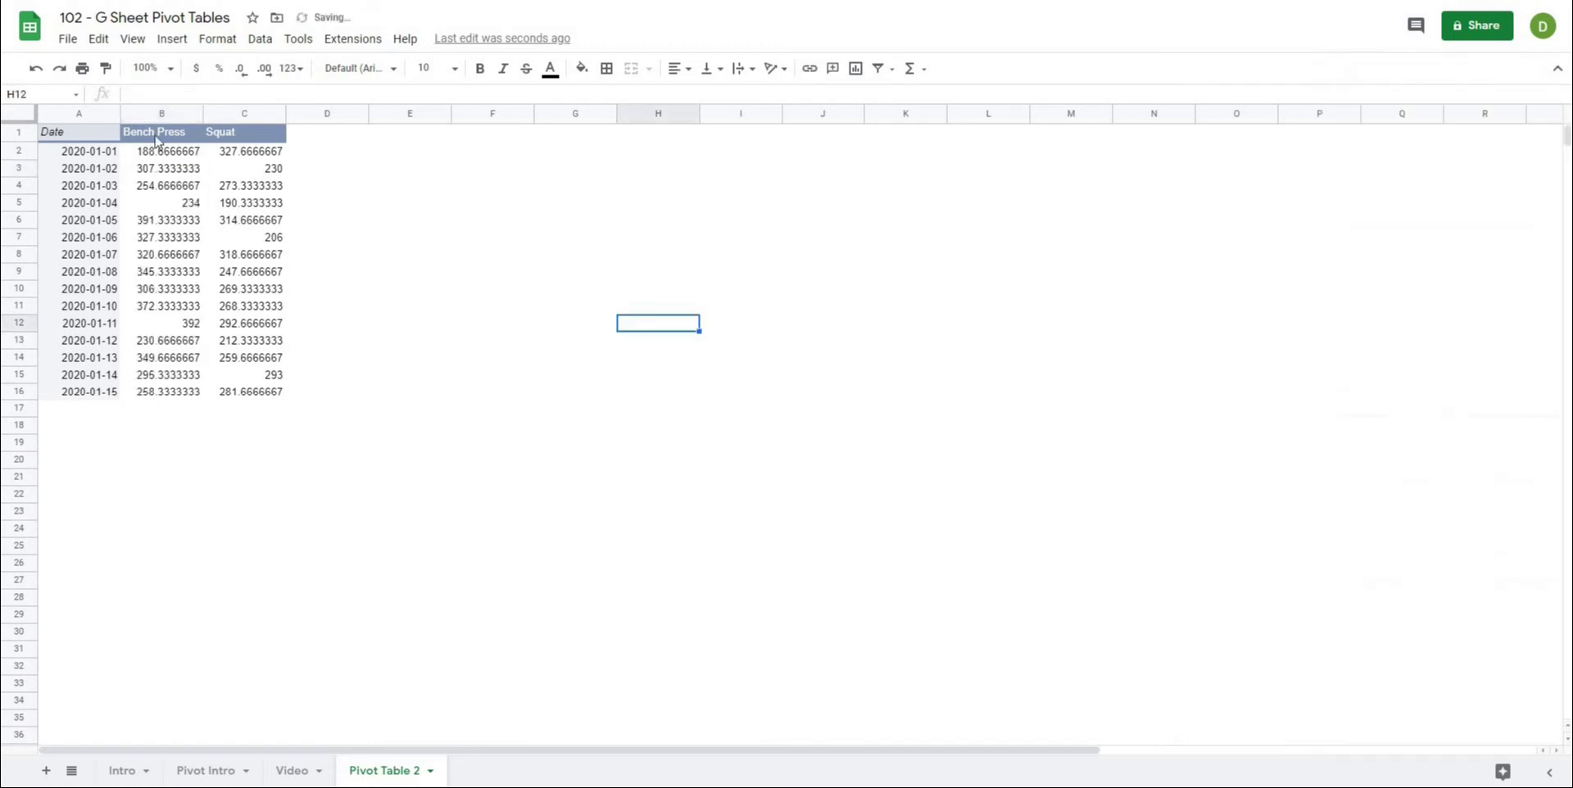
Step: Center-align the contents of the Bench Press and Squat columns, B and C
click(196, 112)
drag(201, 110, 223, 113)
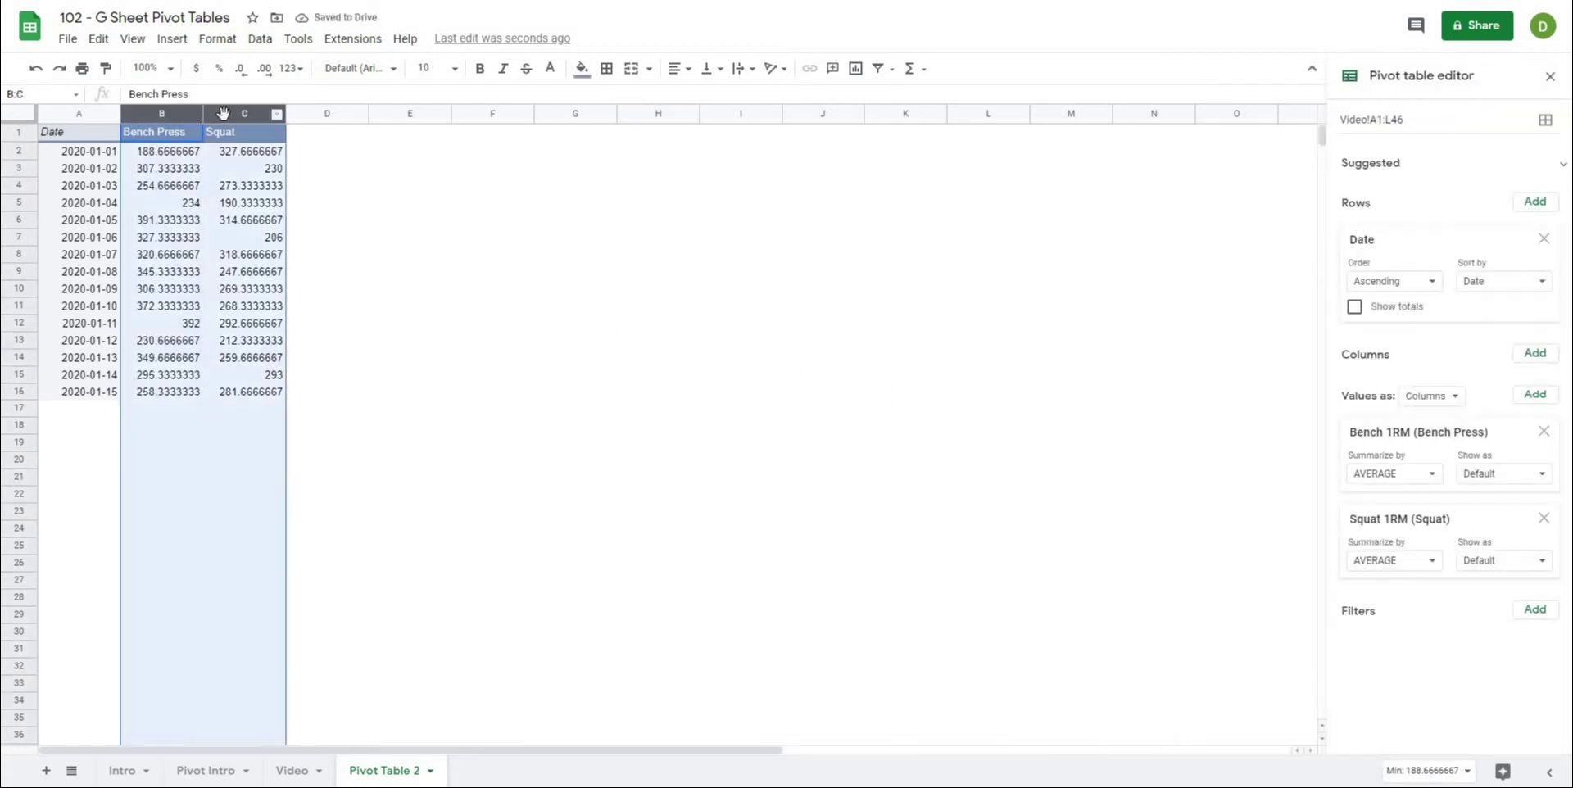
click(686, 69)
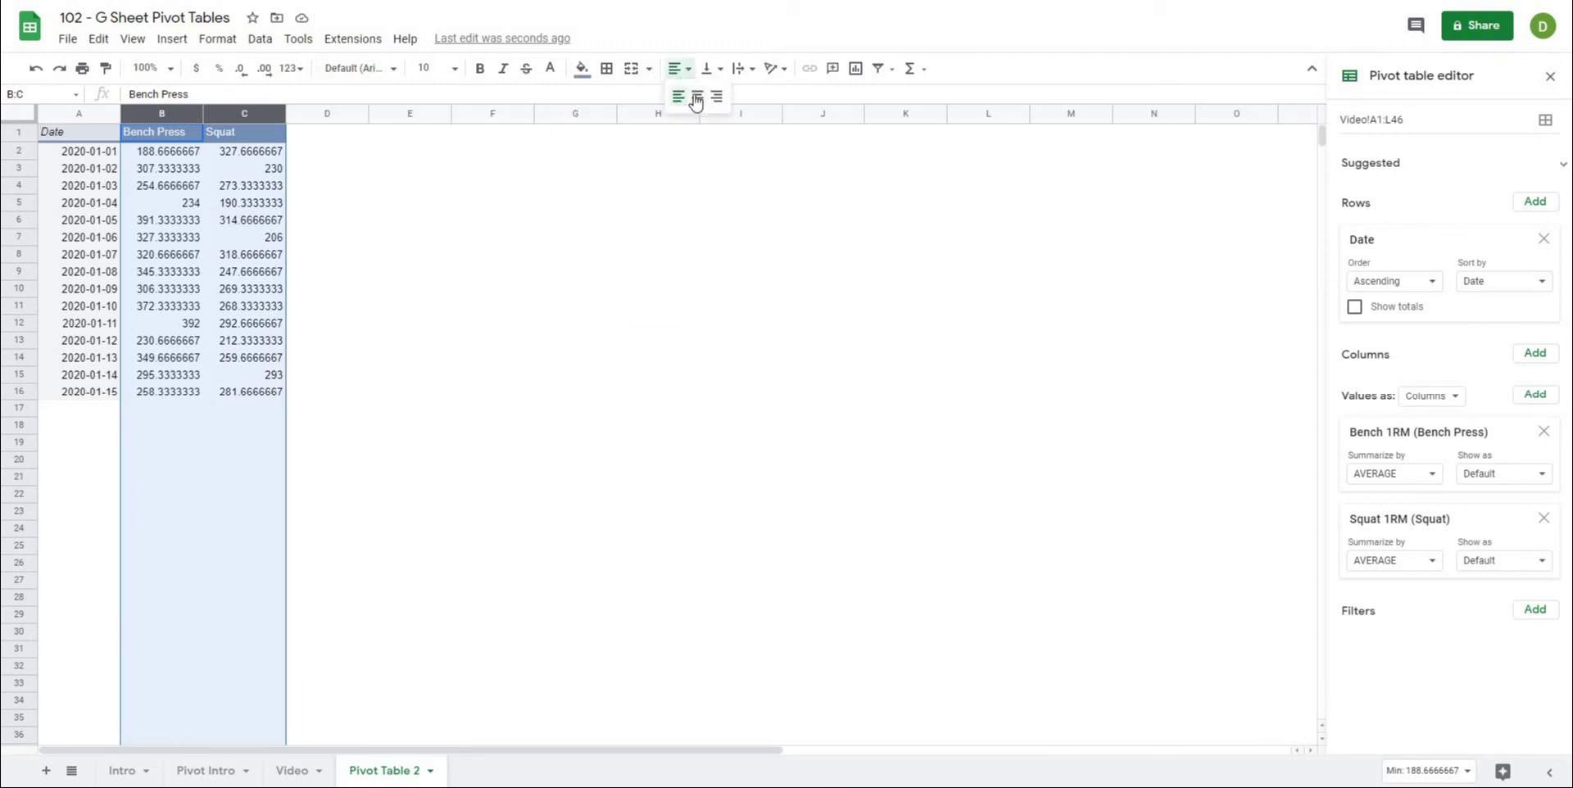
click(697, 96)
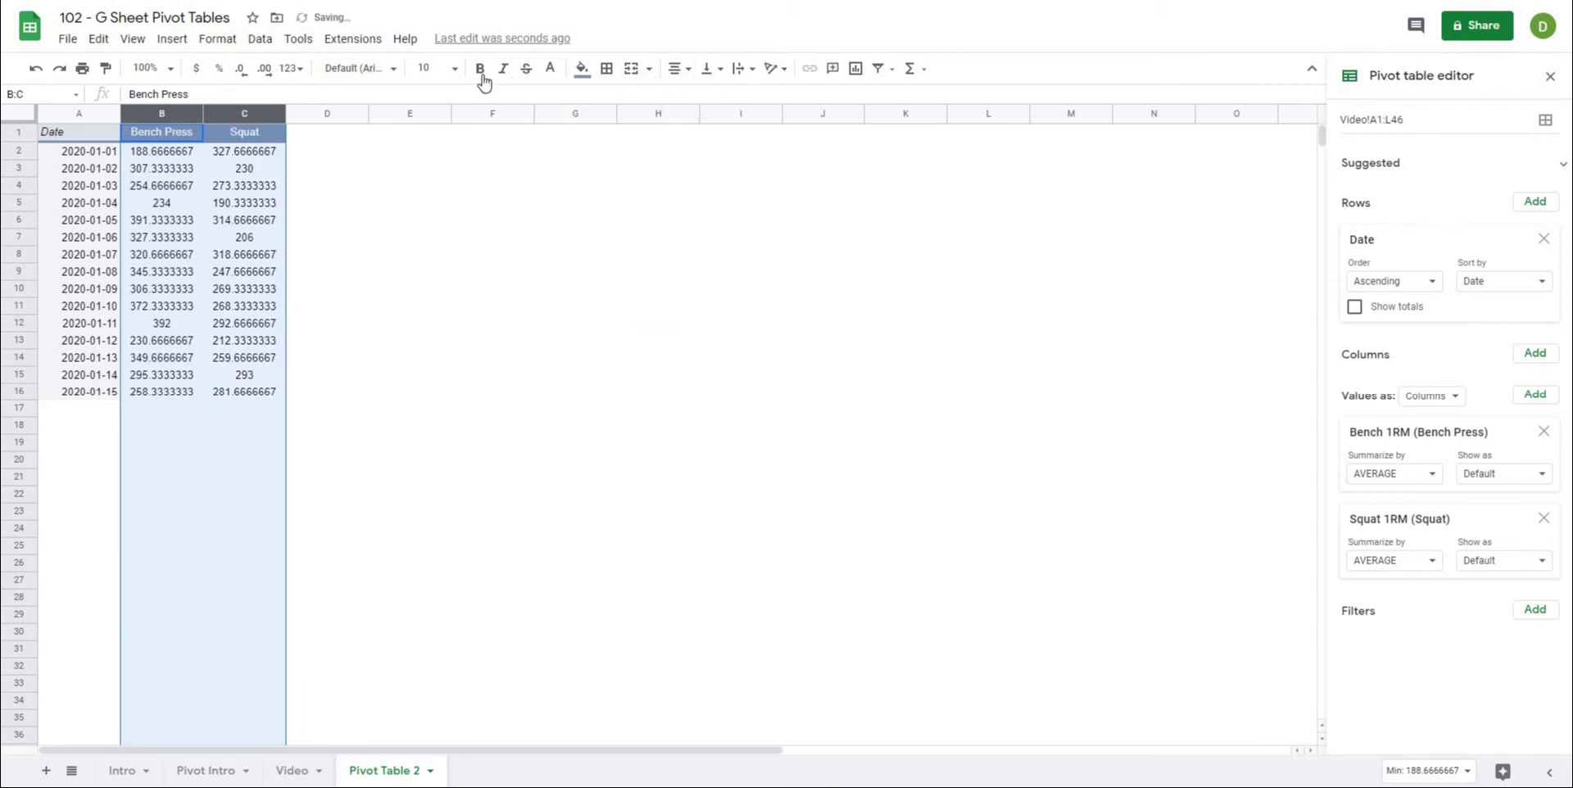
Step: Reduce the numbers in the Bench Press and Squat columns to one decimal place
click(265, 69)
click(243, 70)
click(244, 70)
click(244, 70)
click(244, 69)
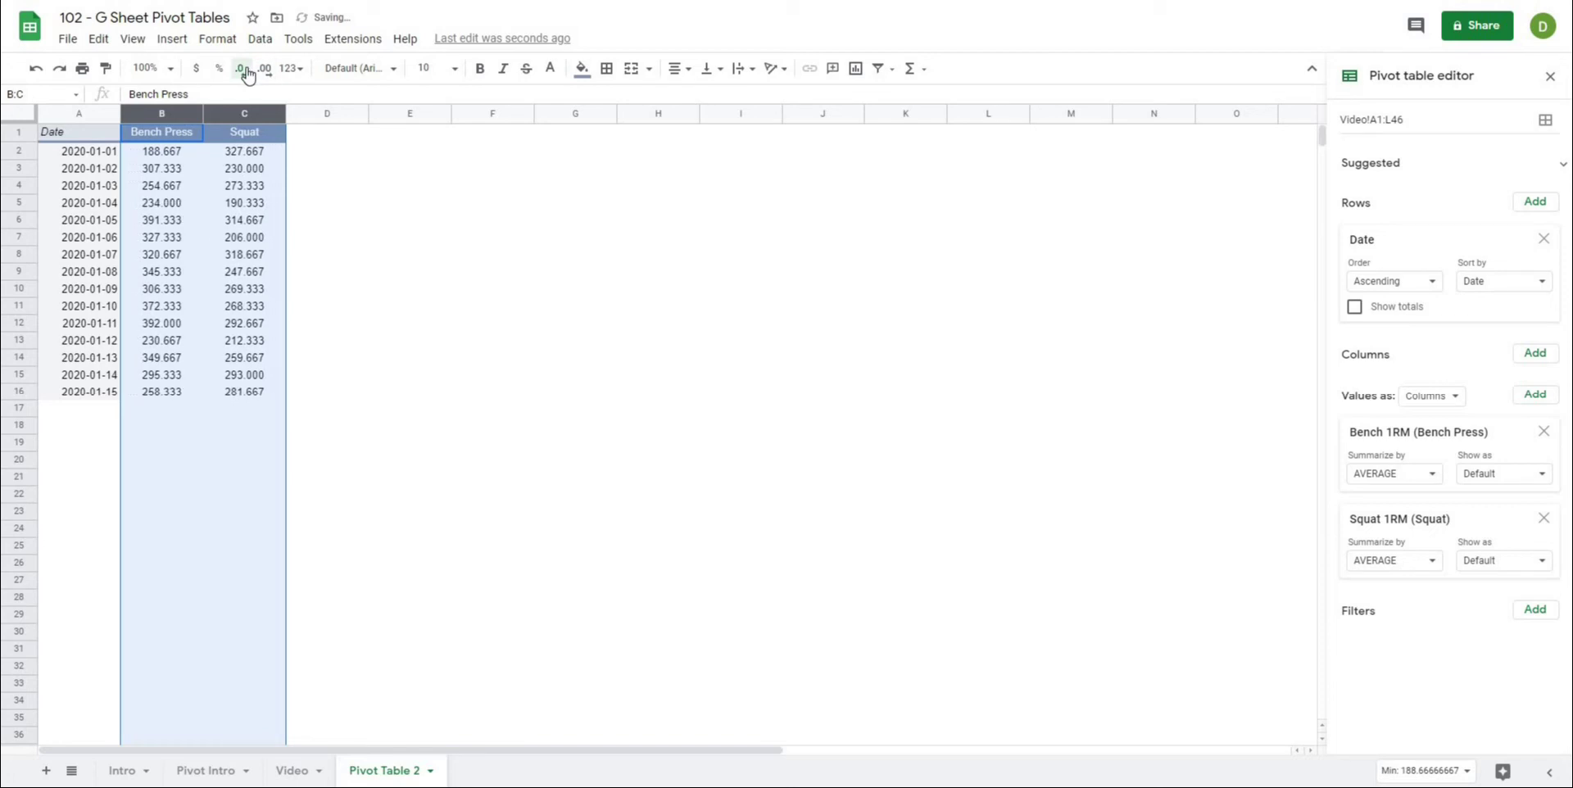
click(243, 69)
click(243, 70)
click(243, 70)
click(553, 302)
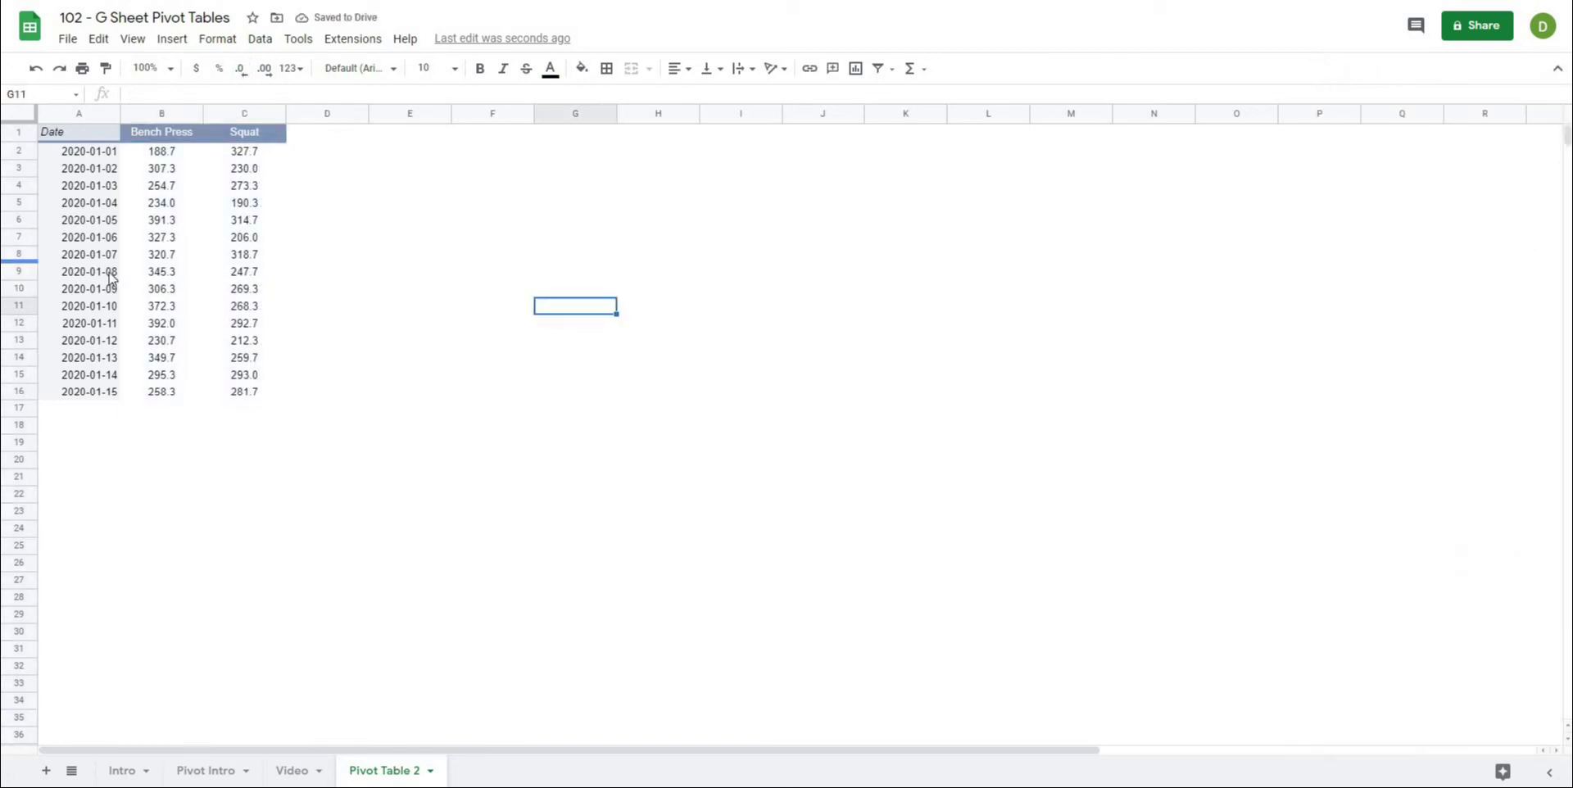
Step: Add a Position filter to the pivot table and limit it to Wide Reciever by excluding Center and Linebacker
click(82, 272)
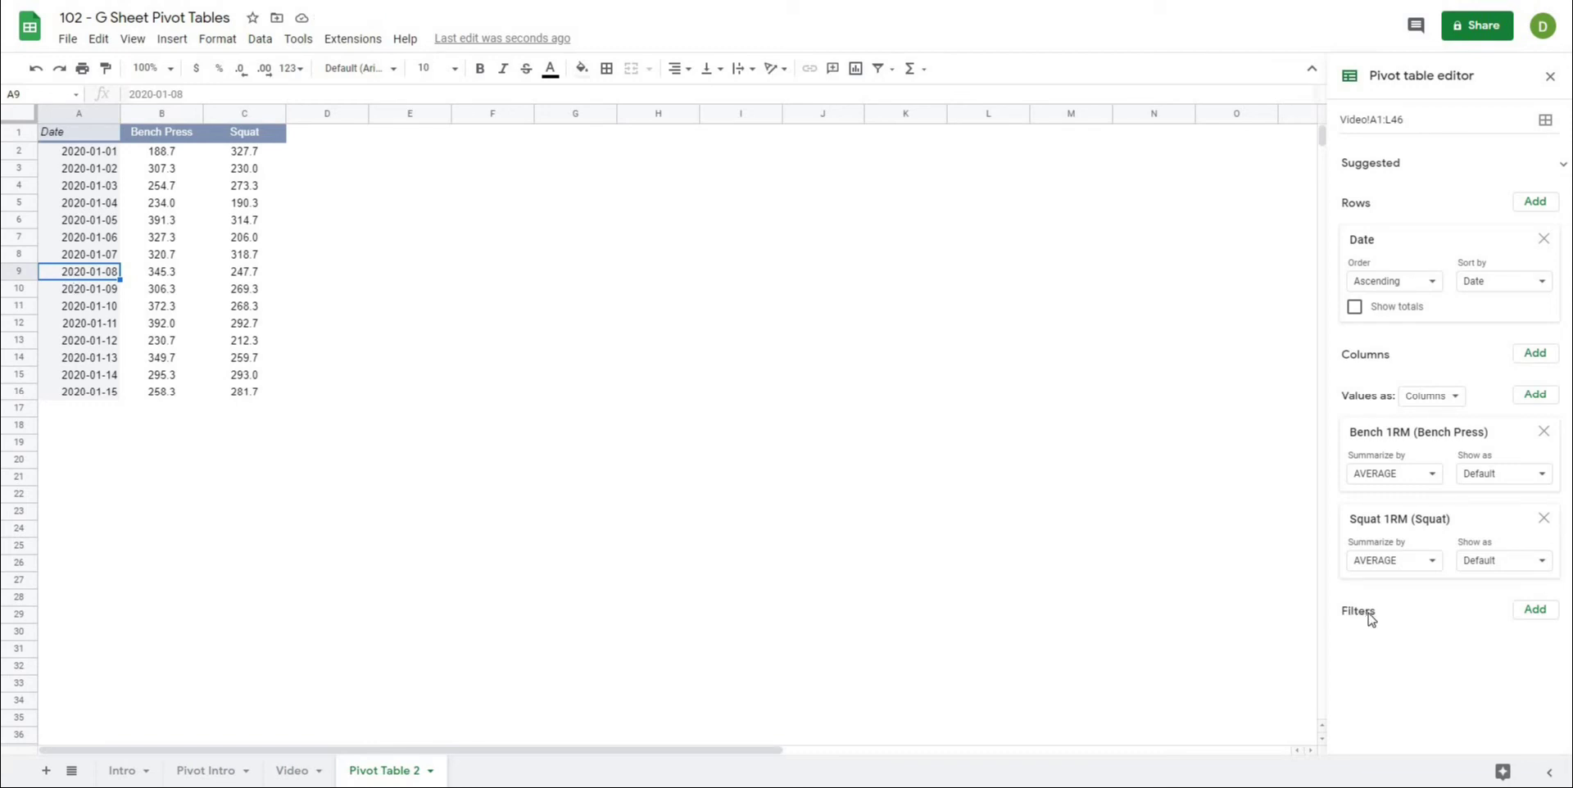
click(1538, 613)
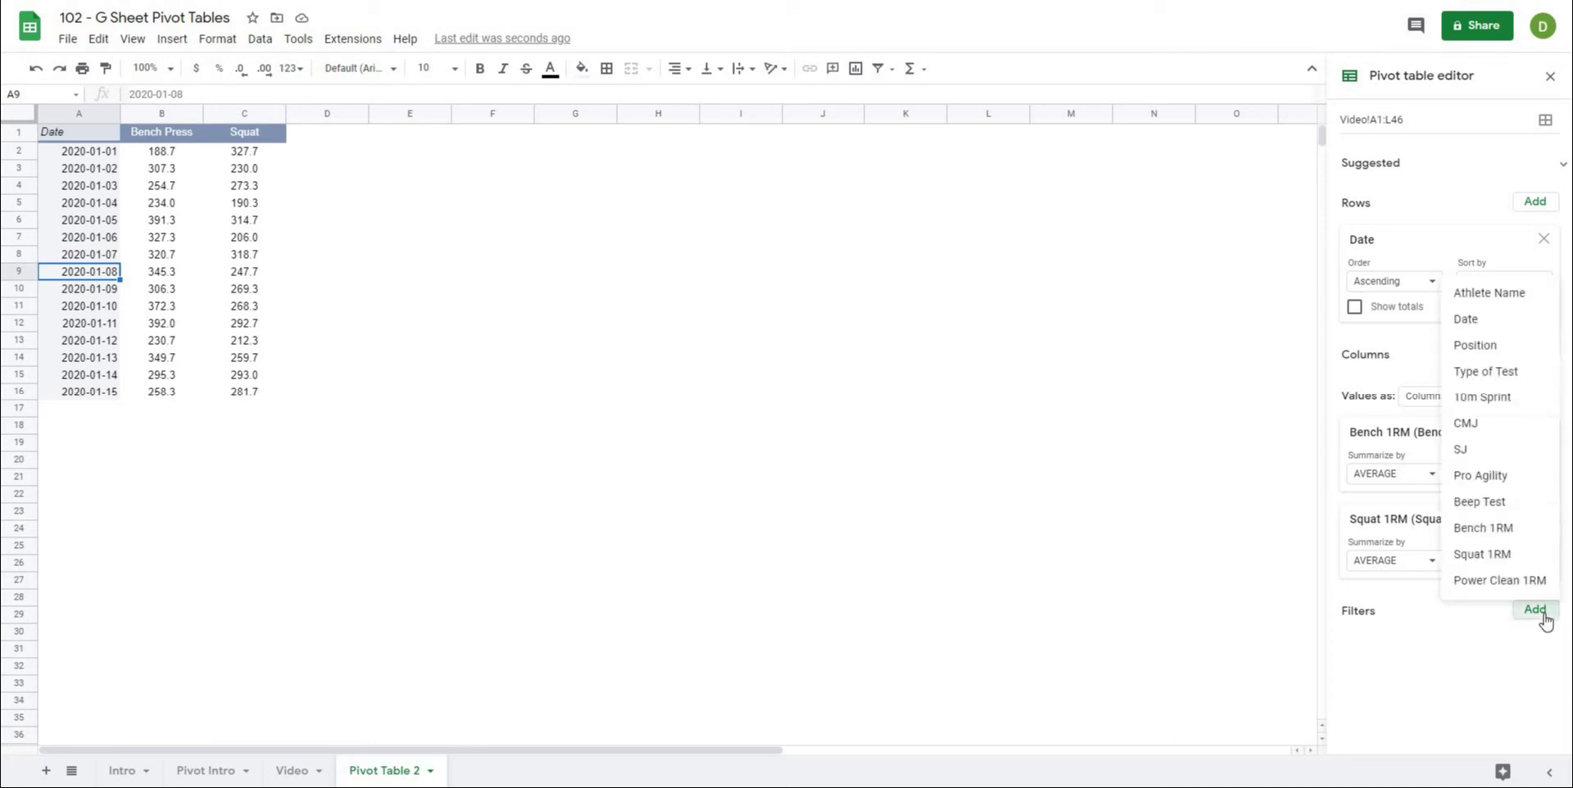
click(1475, 344)
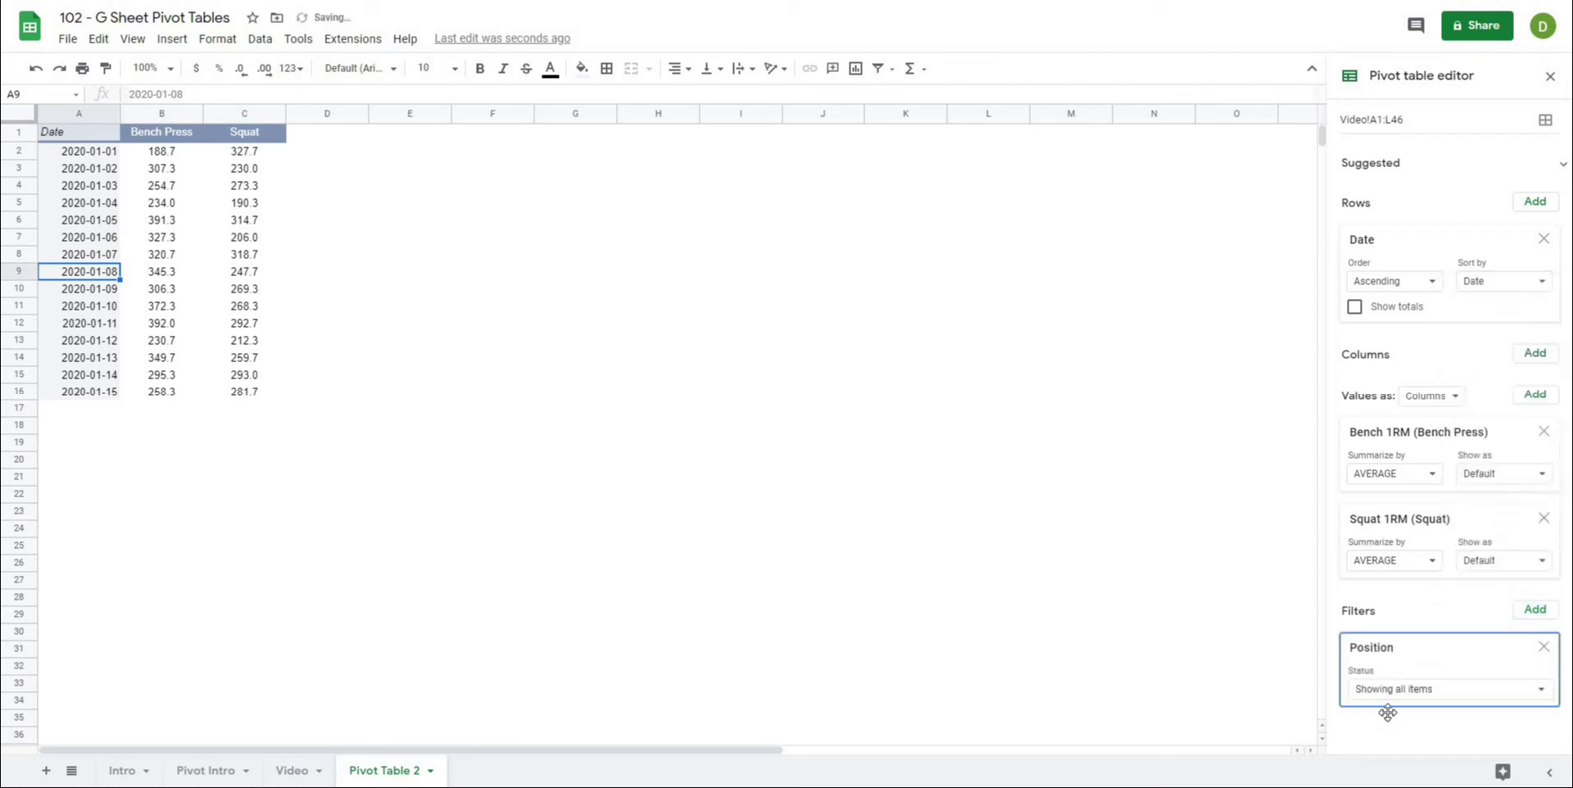
click(1408, 694)
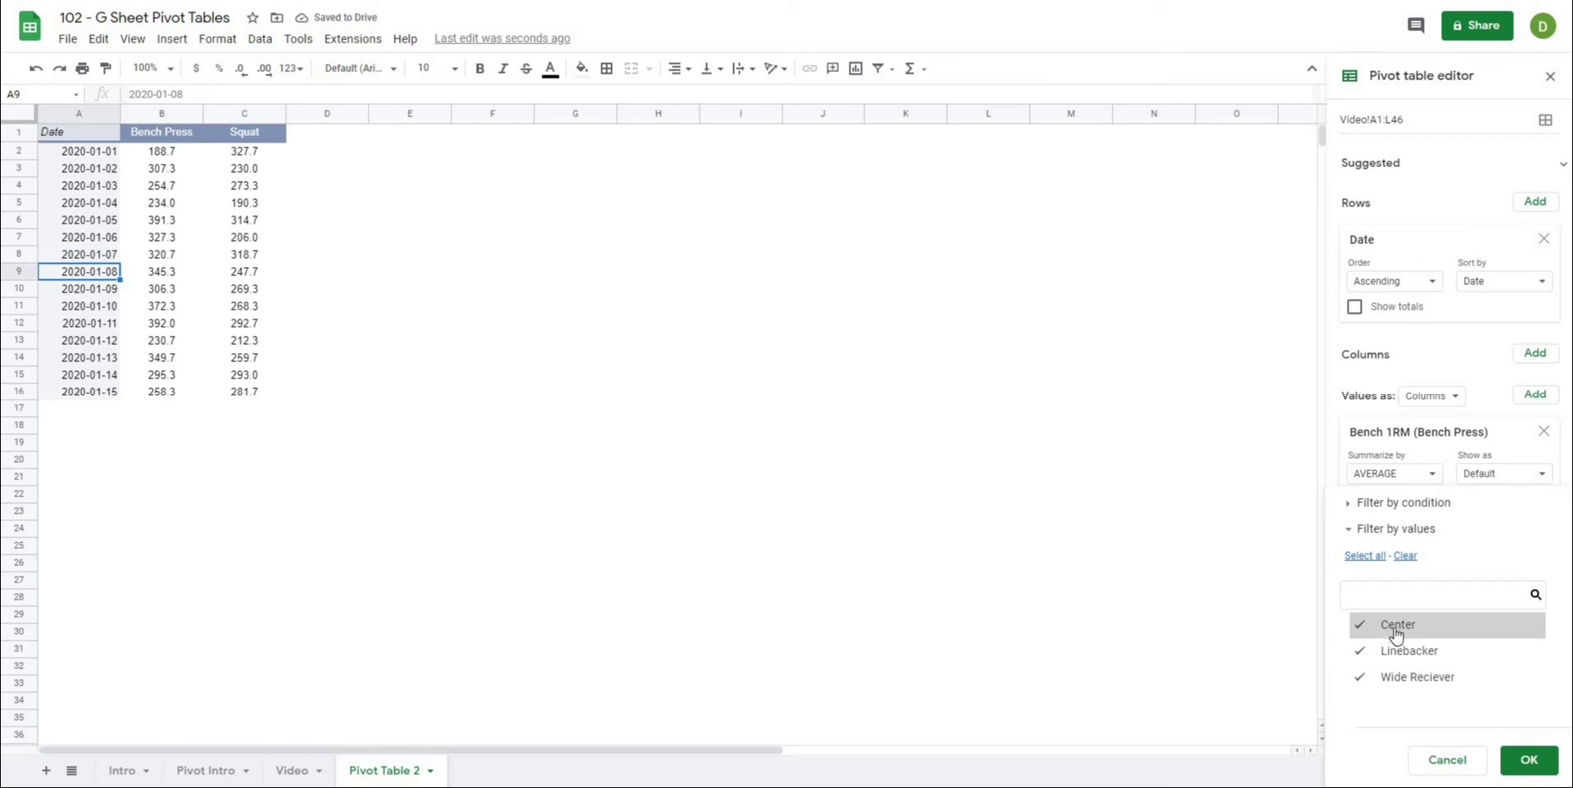
click(1397, 635)
click(1400, 652)
click(1526, 760)
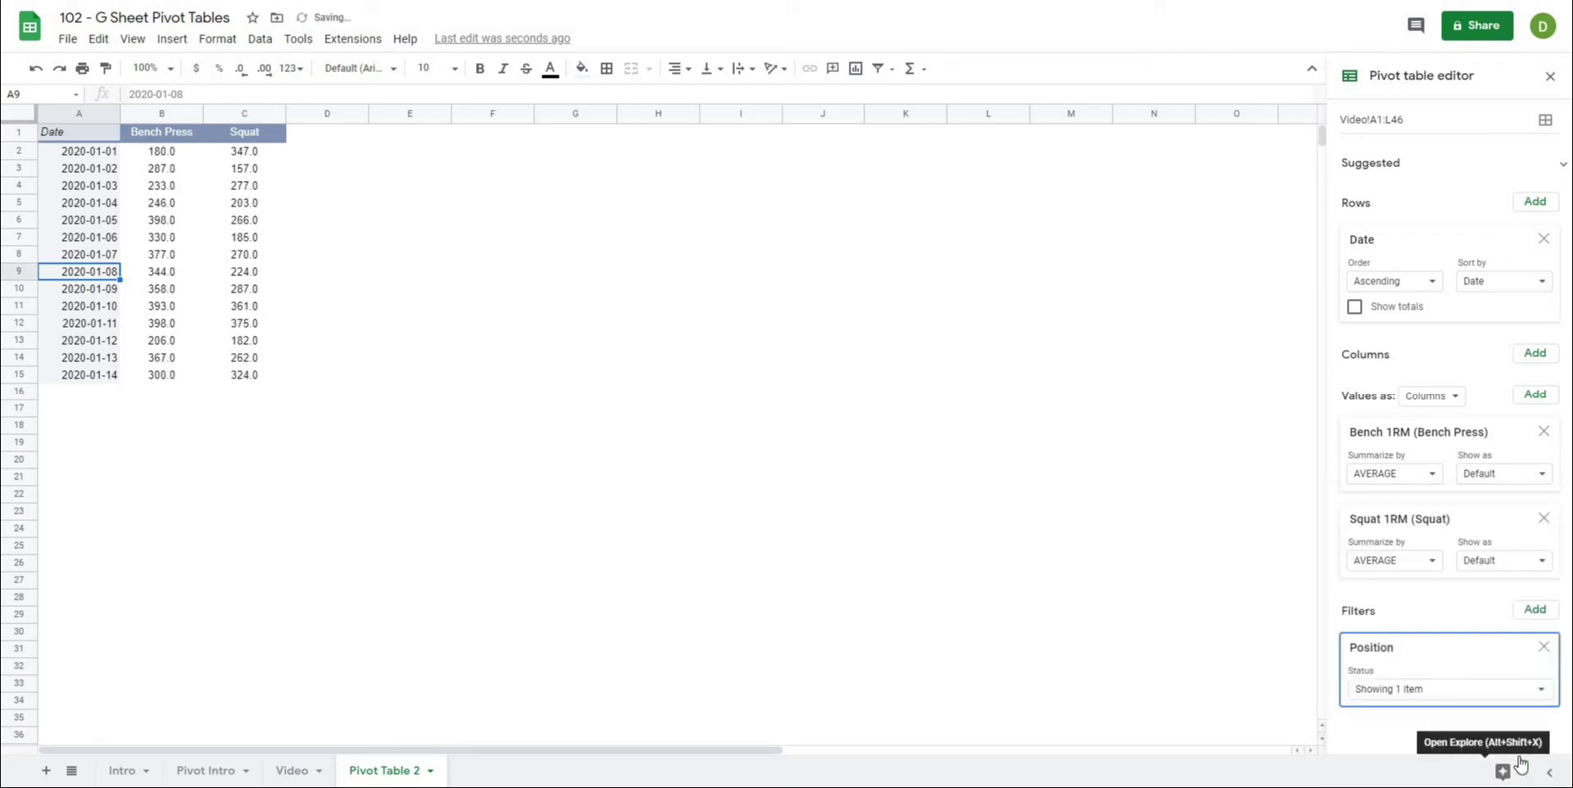
Step: Change the Position filter to include Center and Linebacker and exclude Wide Reciever
click(1485, 698)
click(1385, 651)
click(1385, 636)
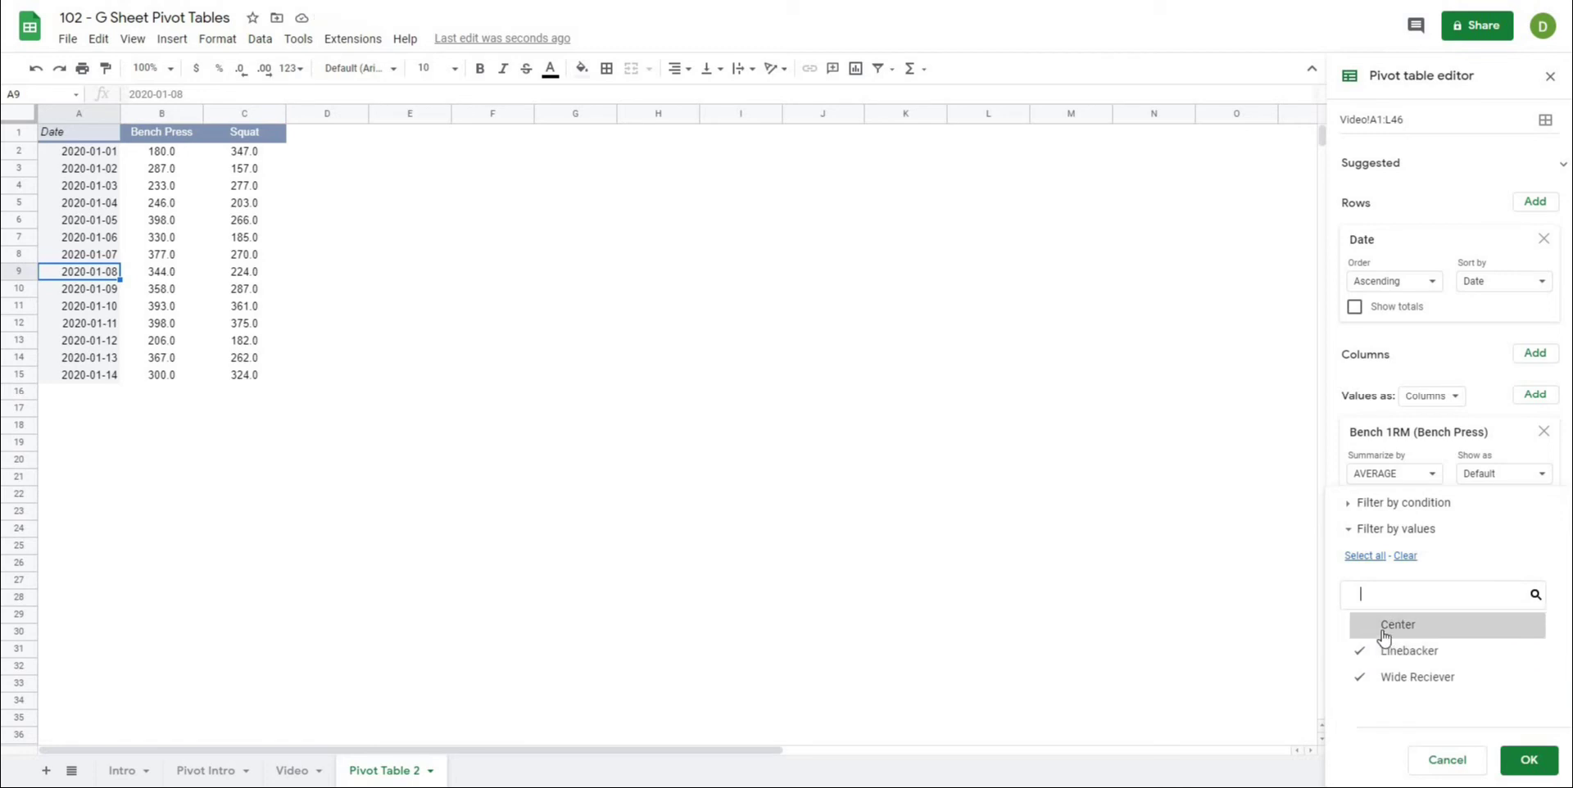
click(1387, 678)
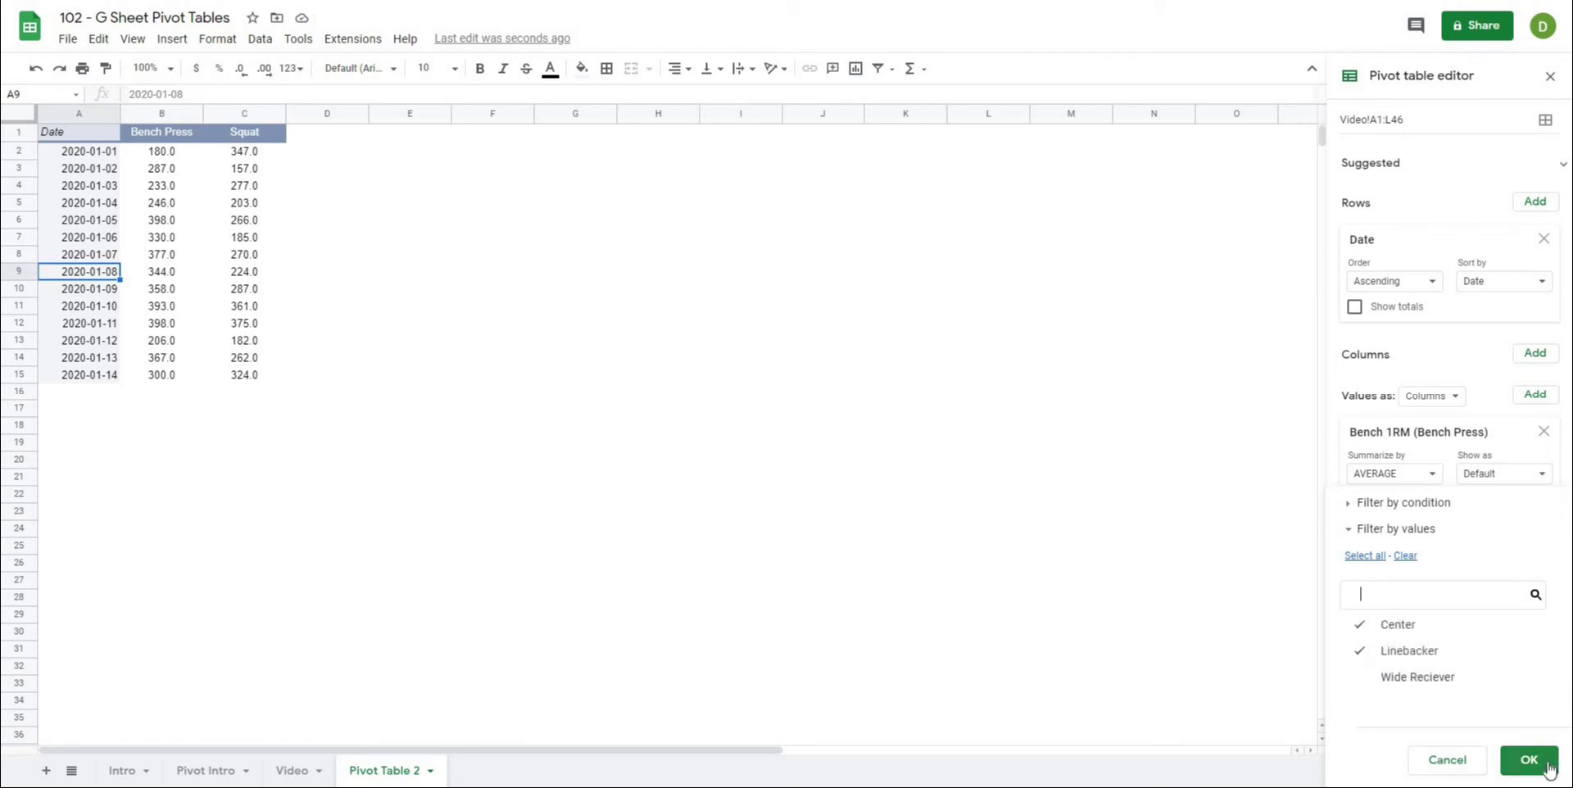
click(1545, 766)
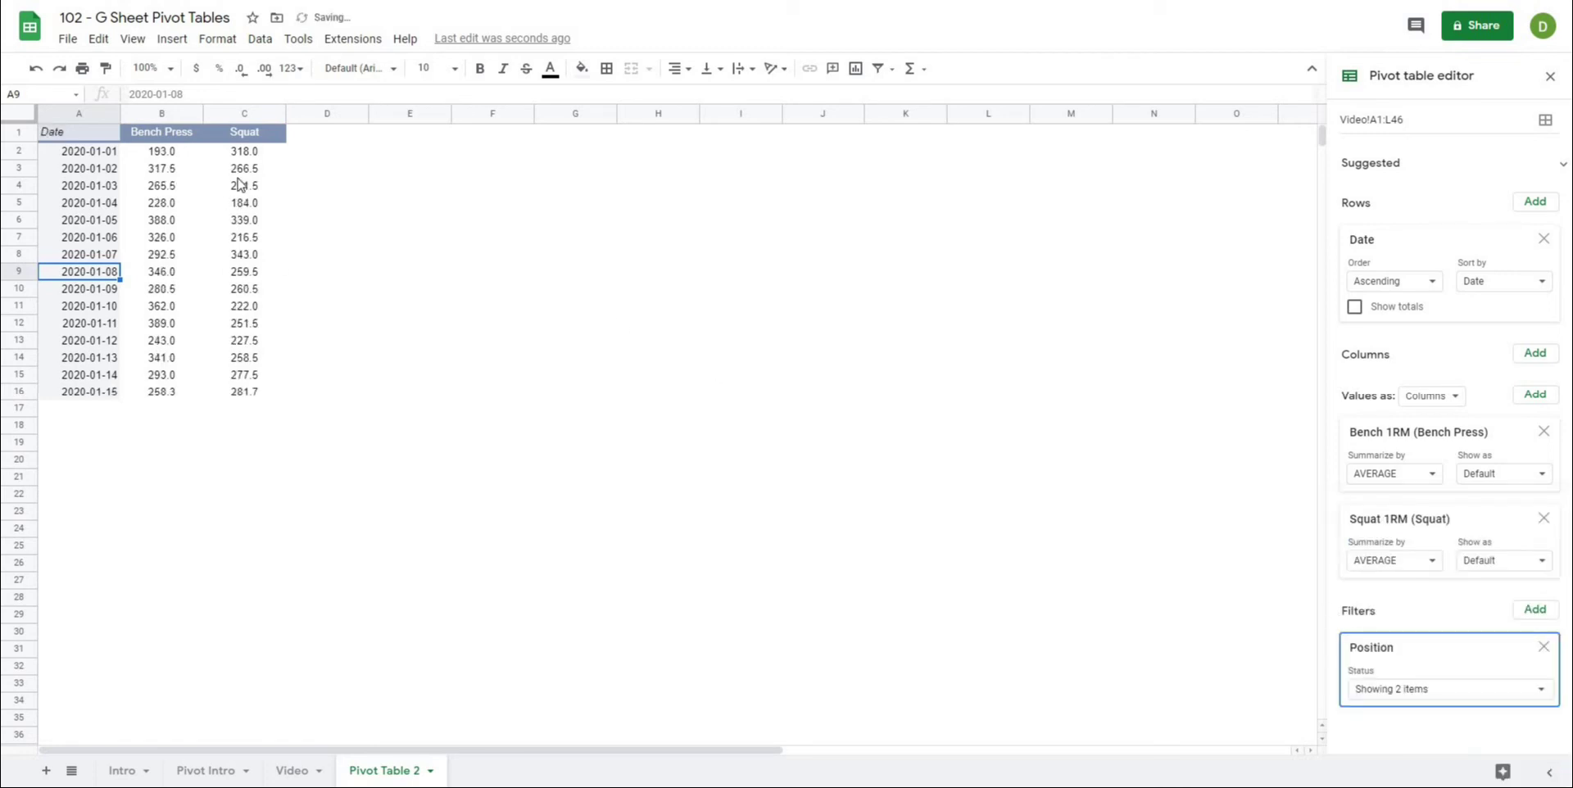
Step: Include Wide Reciever in the Position filter again so that all positions are shown
click(1408, 693)
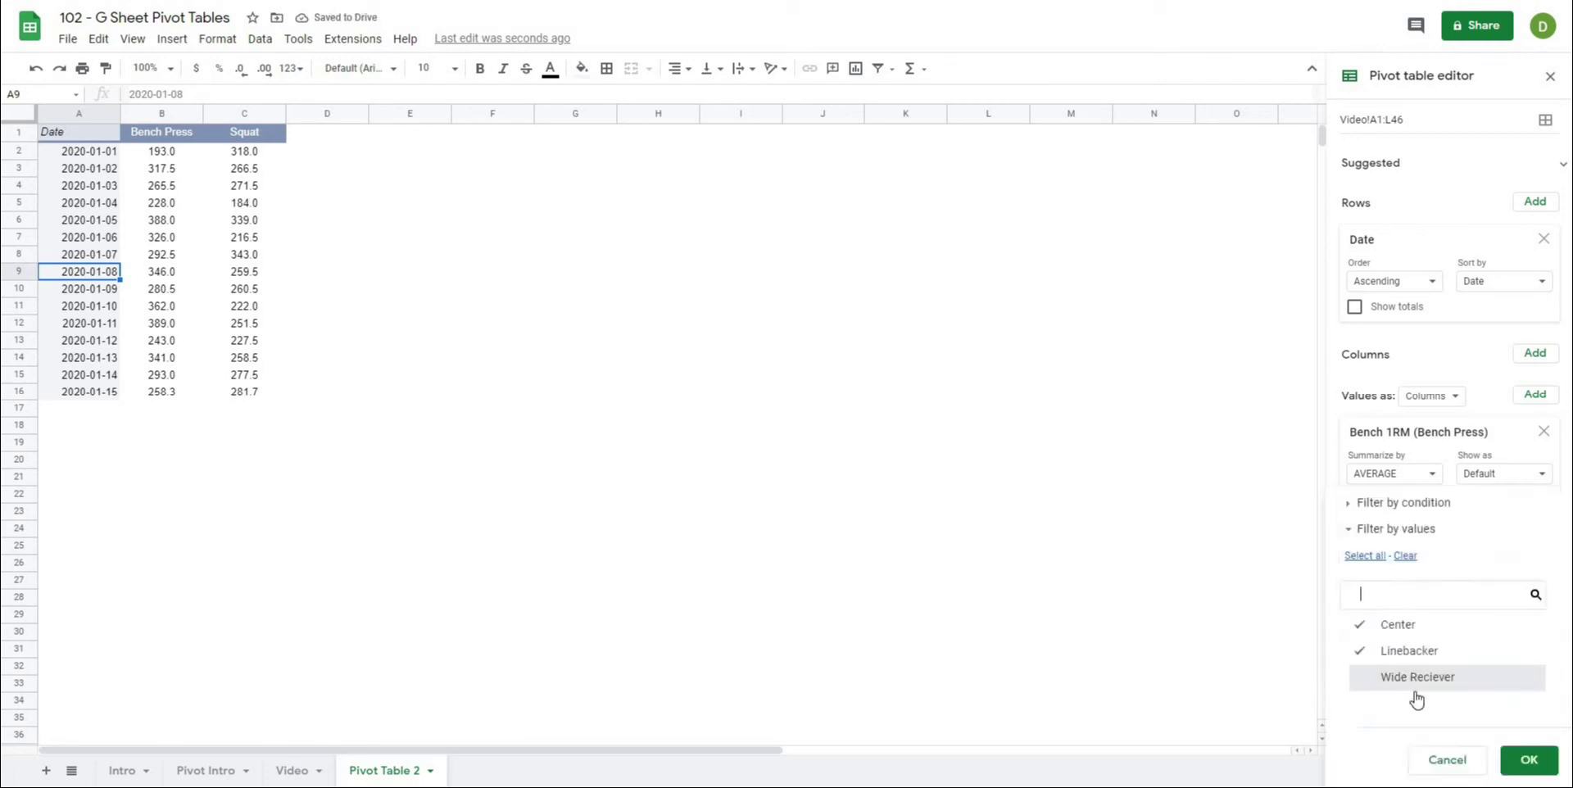
click(1416, 678)
click(1529, 759)
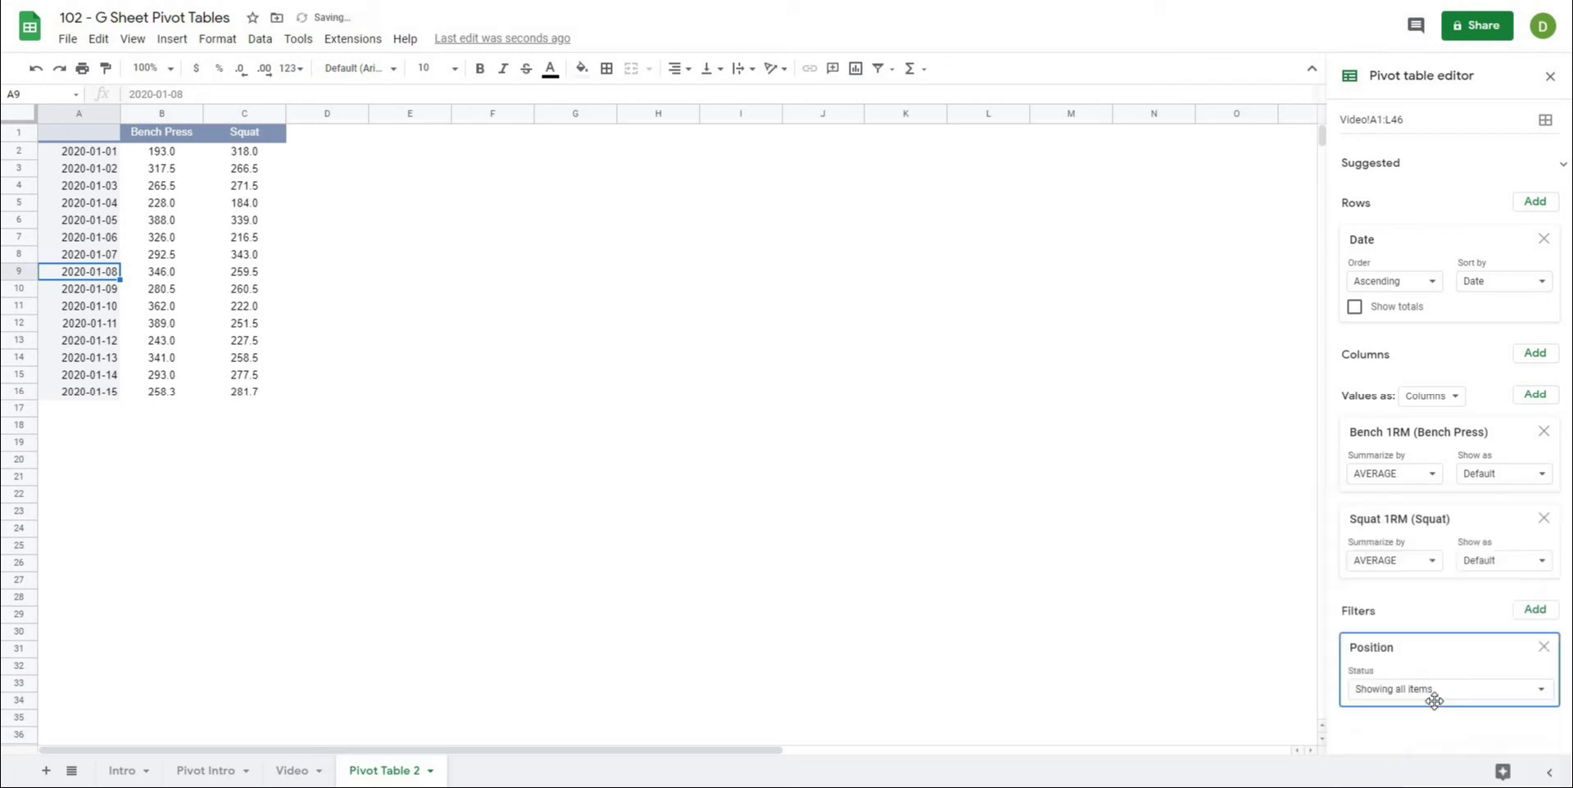
Step: Add a second pivot table filter on Athlete Name and check its selectable values, keeping all athletes included
click(1534, 610)
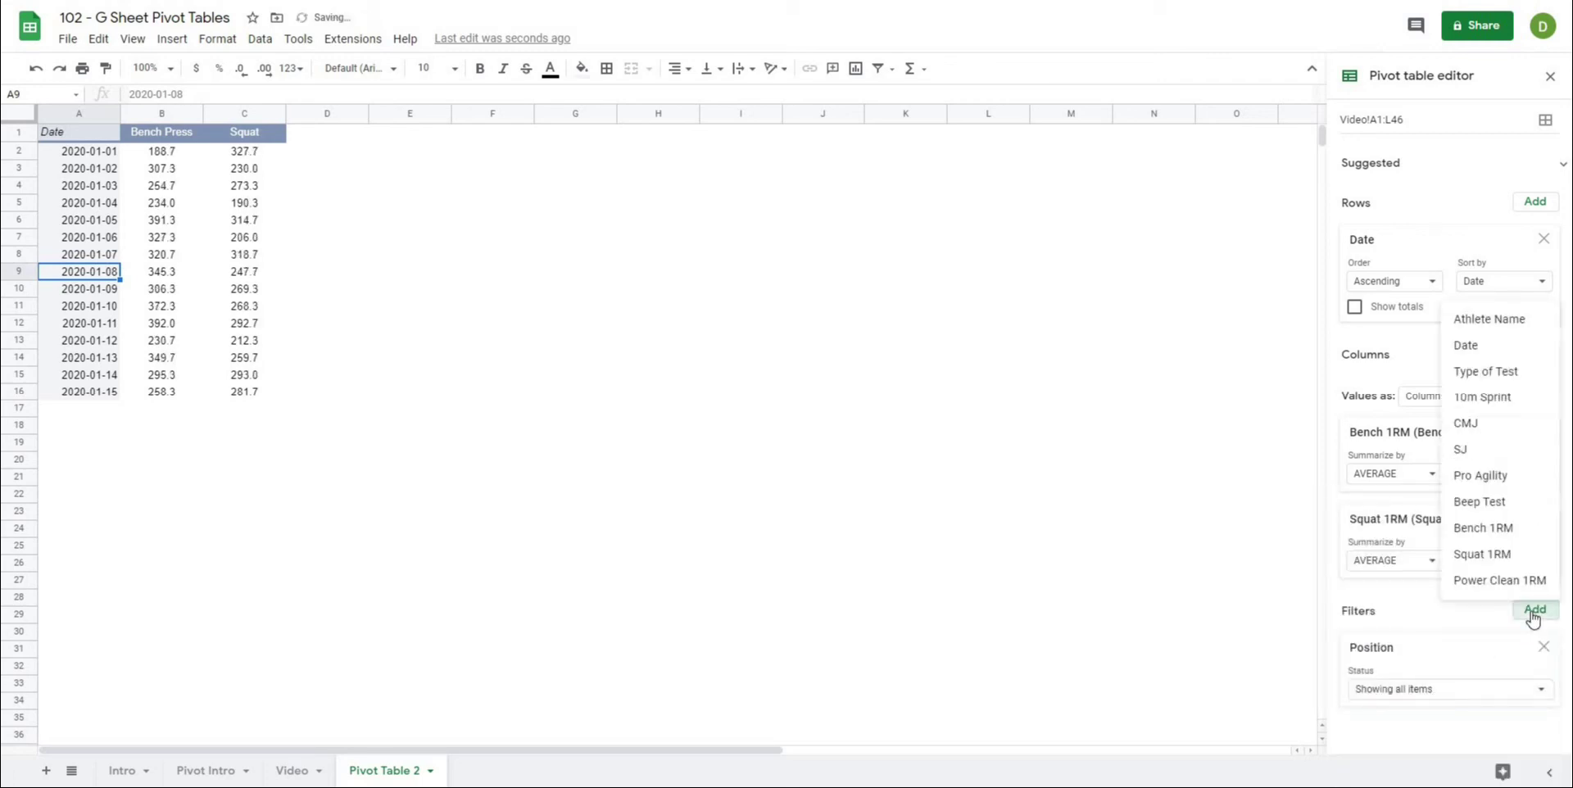
click(1471, 322)
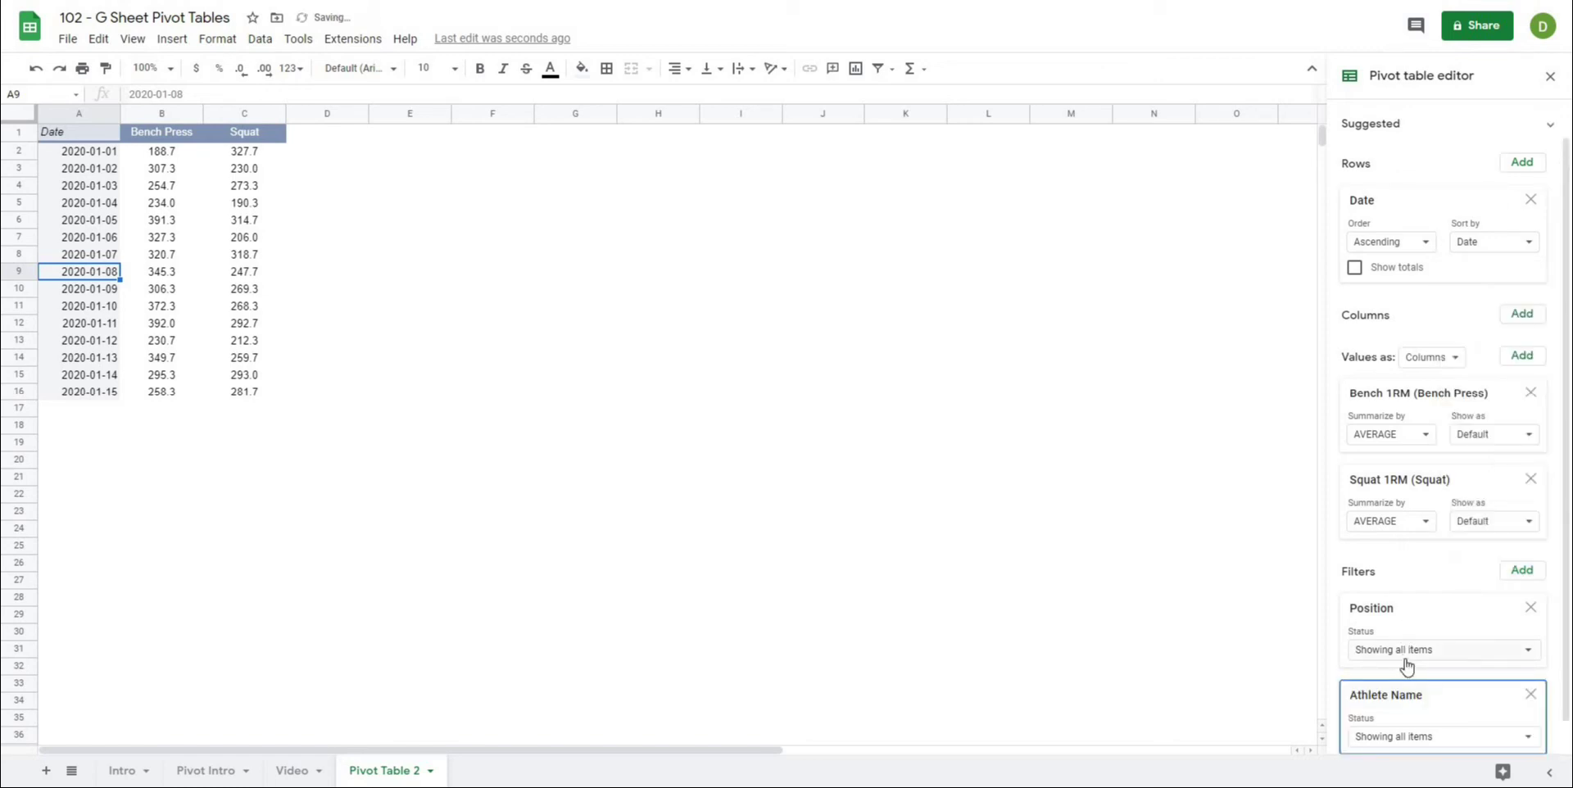
click(1404, 654)
click(1447, 759)
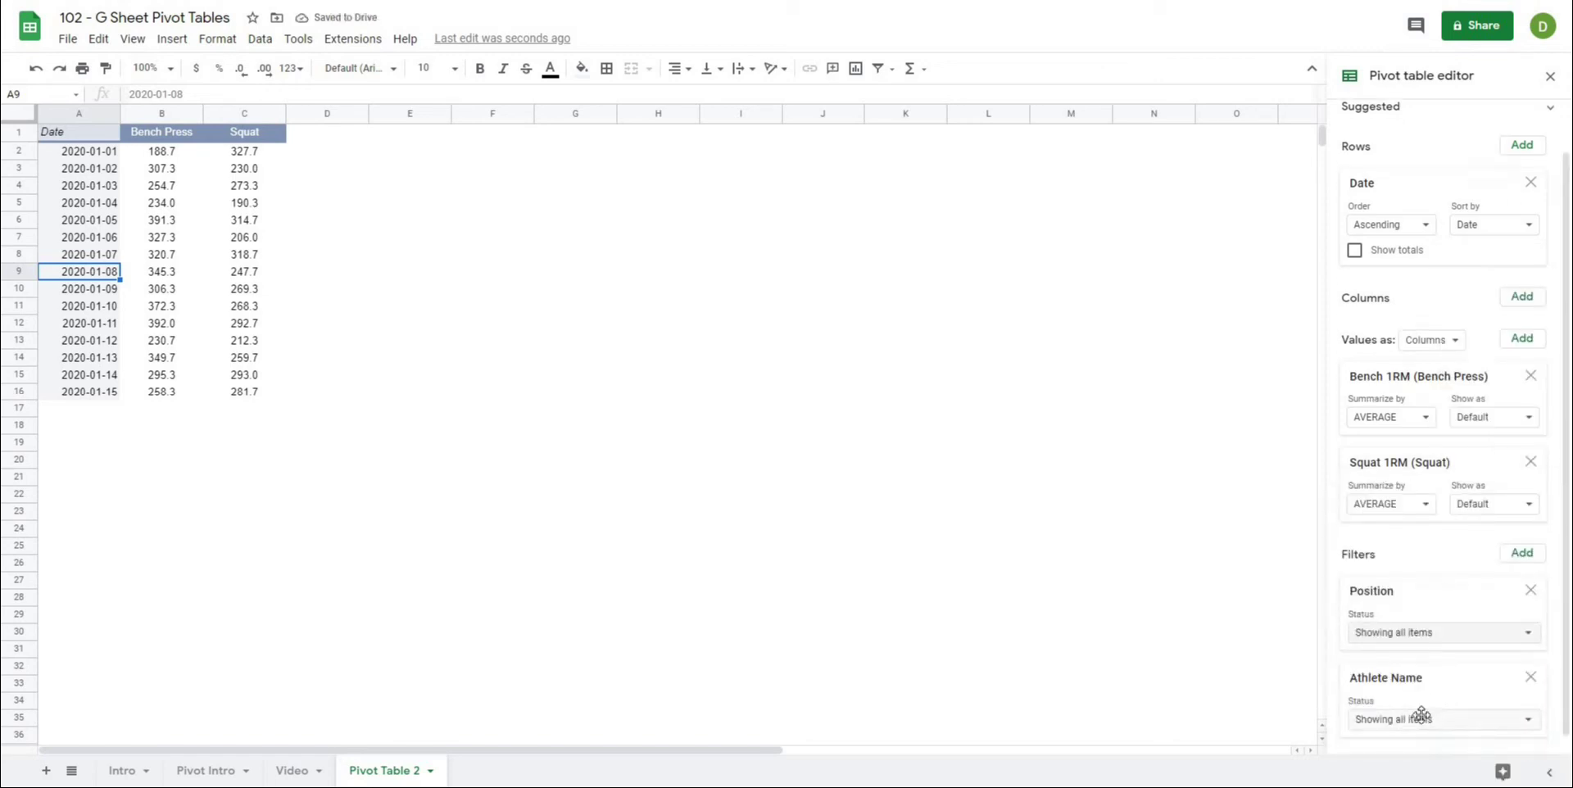
click(1419, 715)
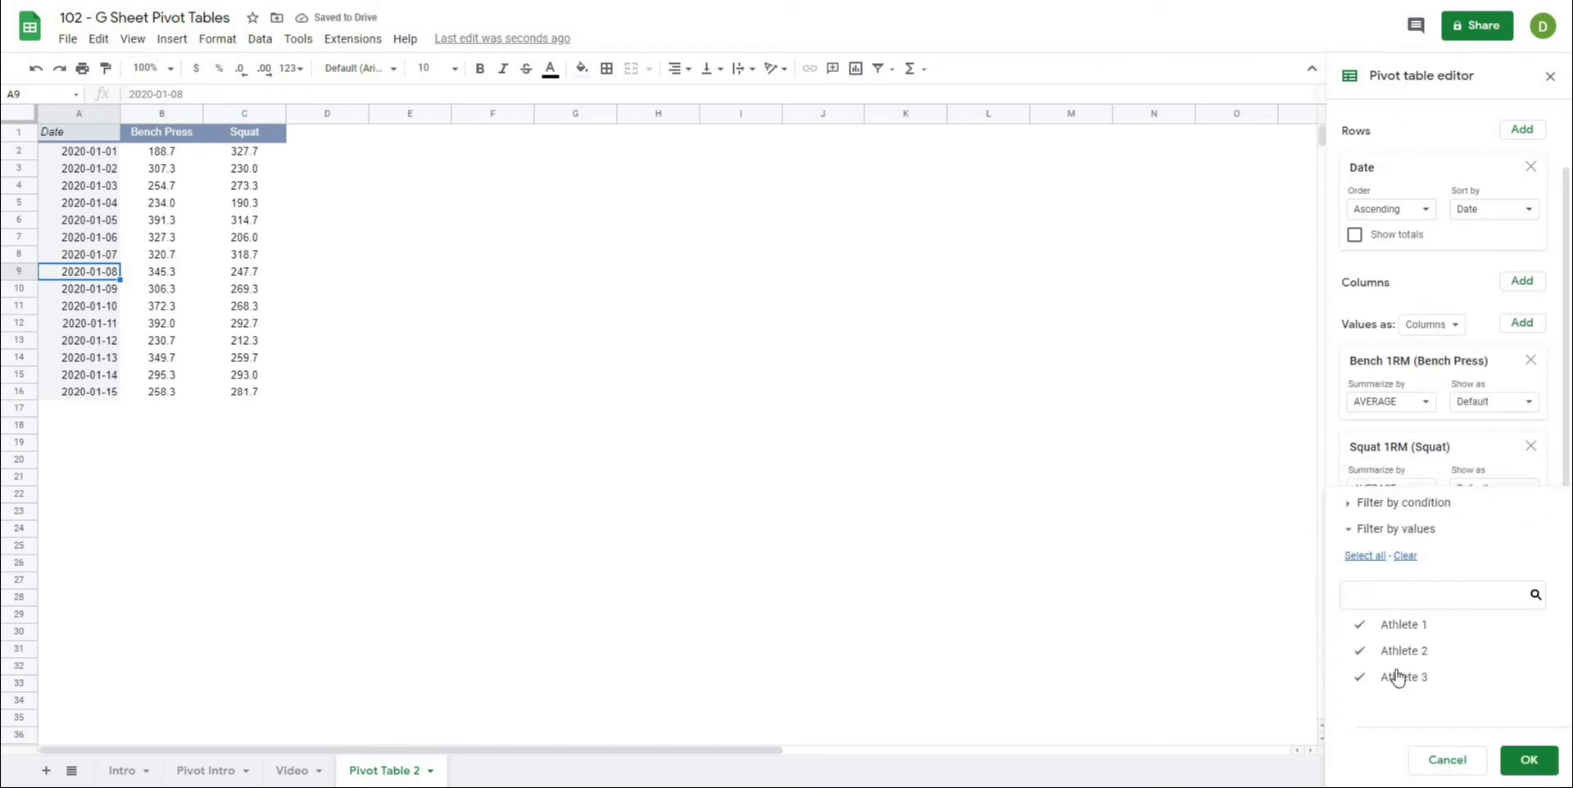
click(1447, 760)
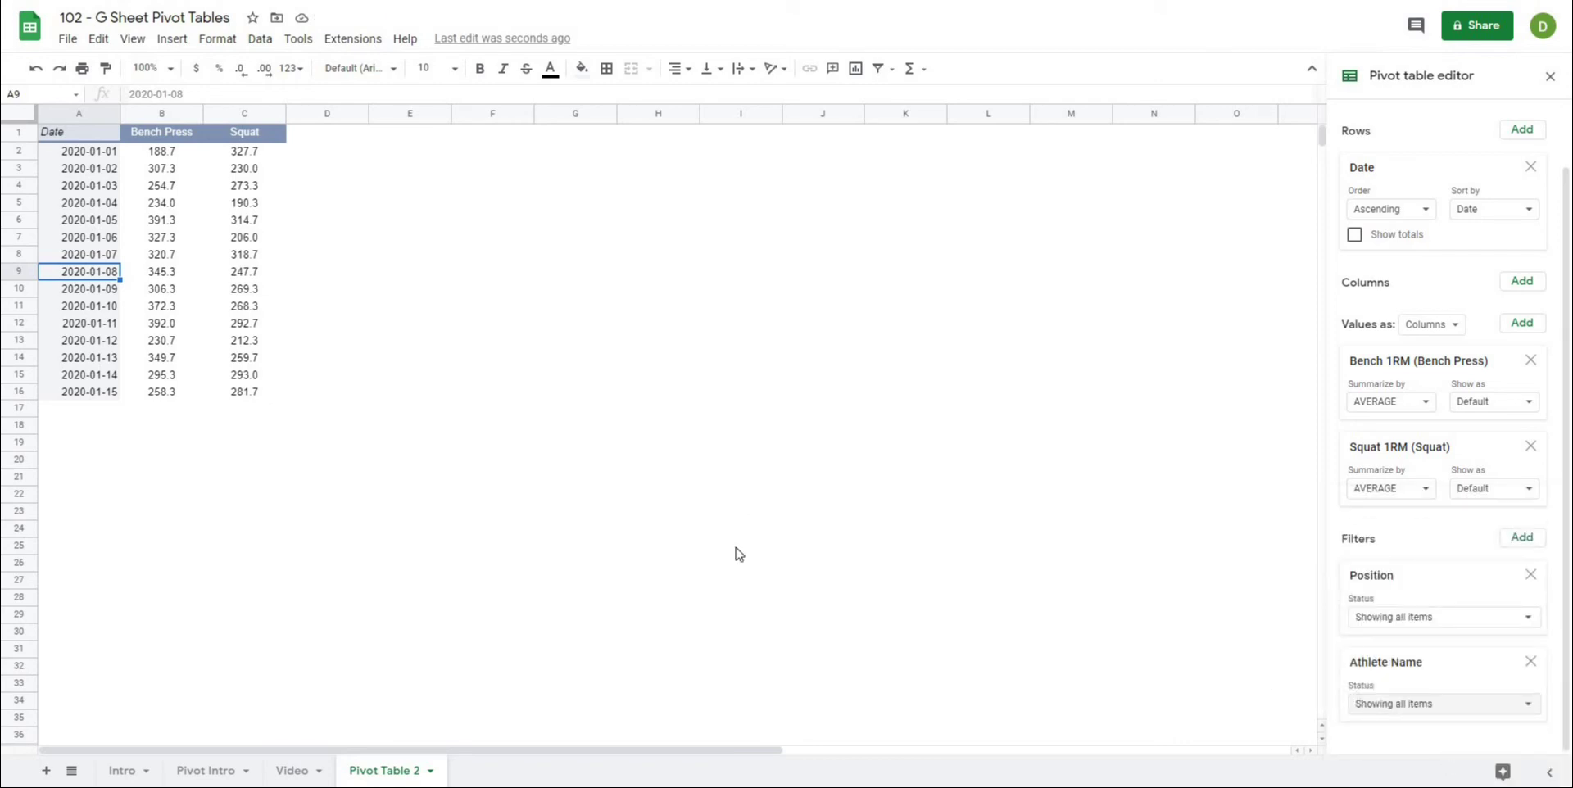
Step: Insert a line chart from the pivot table range A1:C16
click(80, 203)
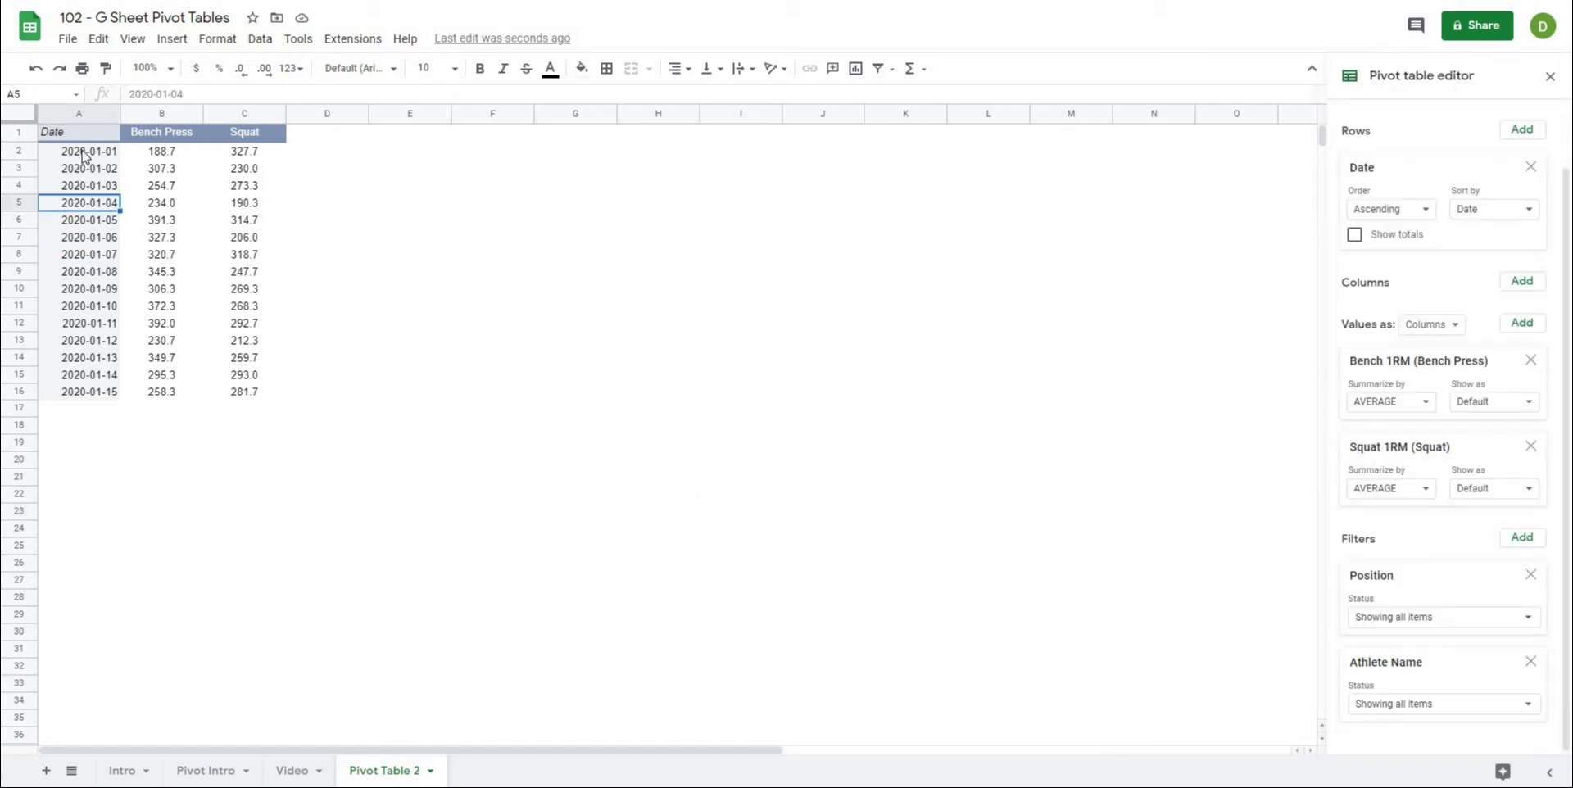
click(83, 155)
click(85, 137)
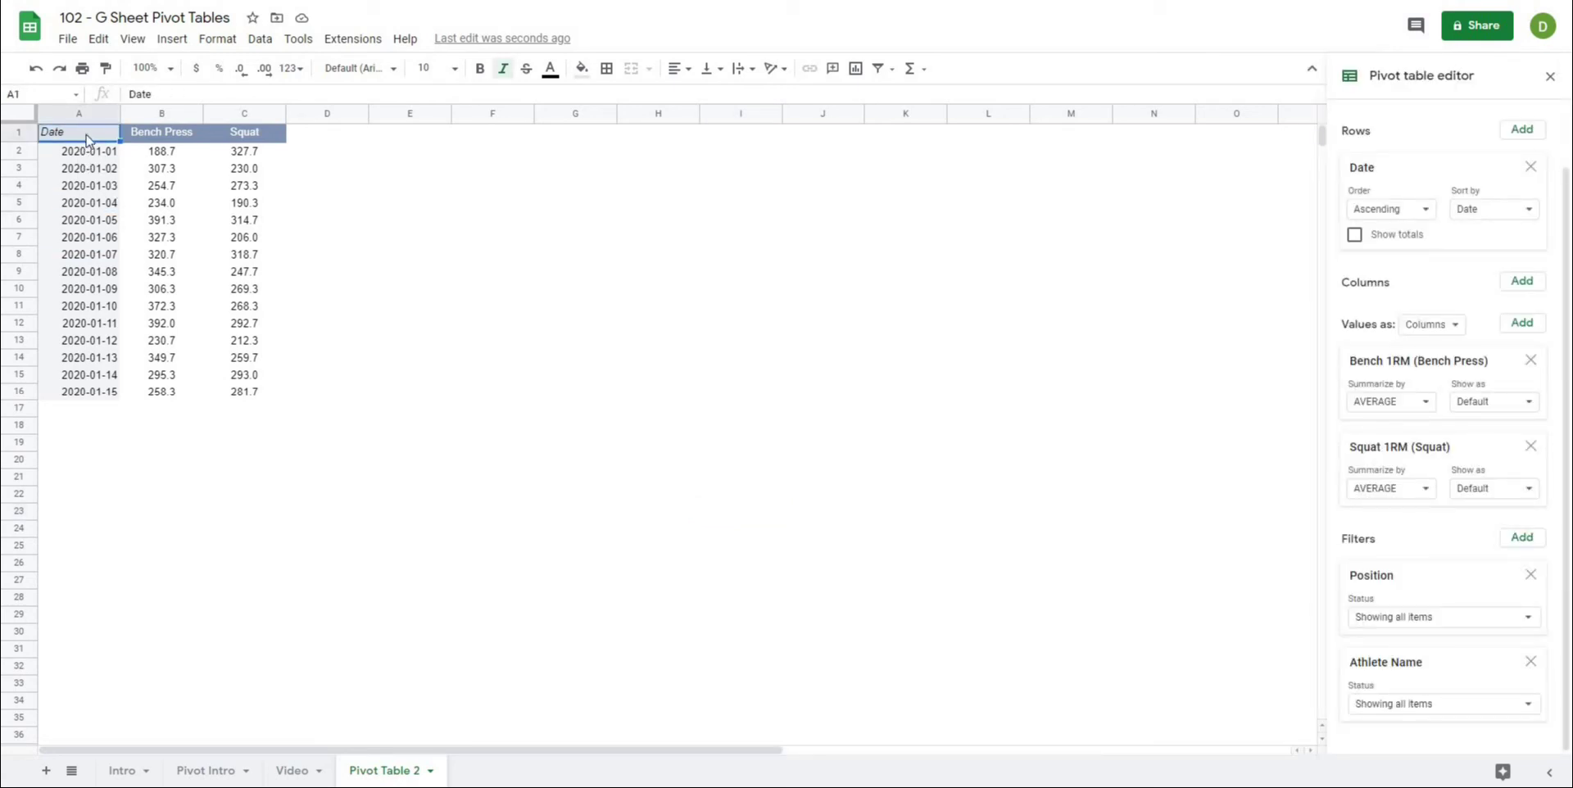
drag(187, 272, 227, 396)
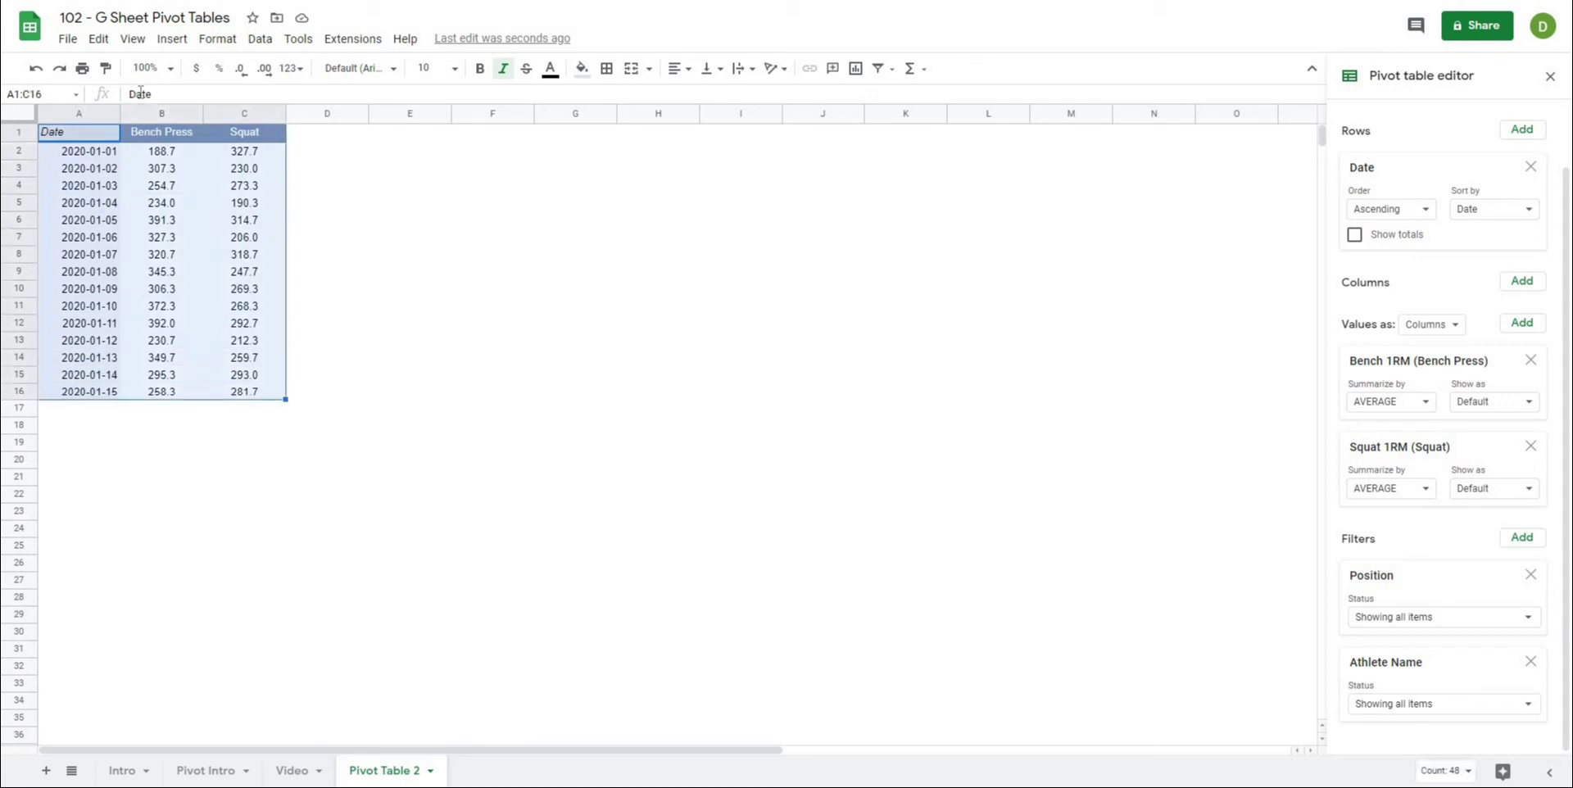
click(170, 40)
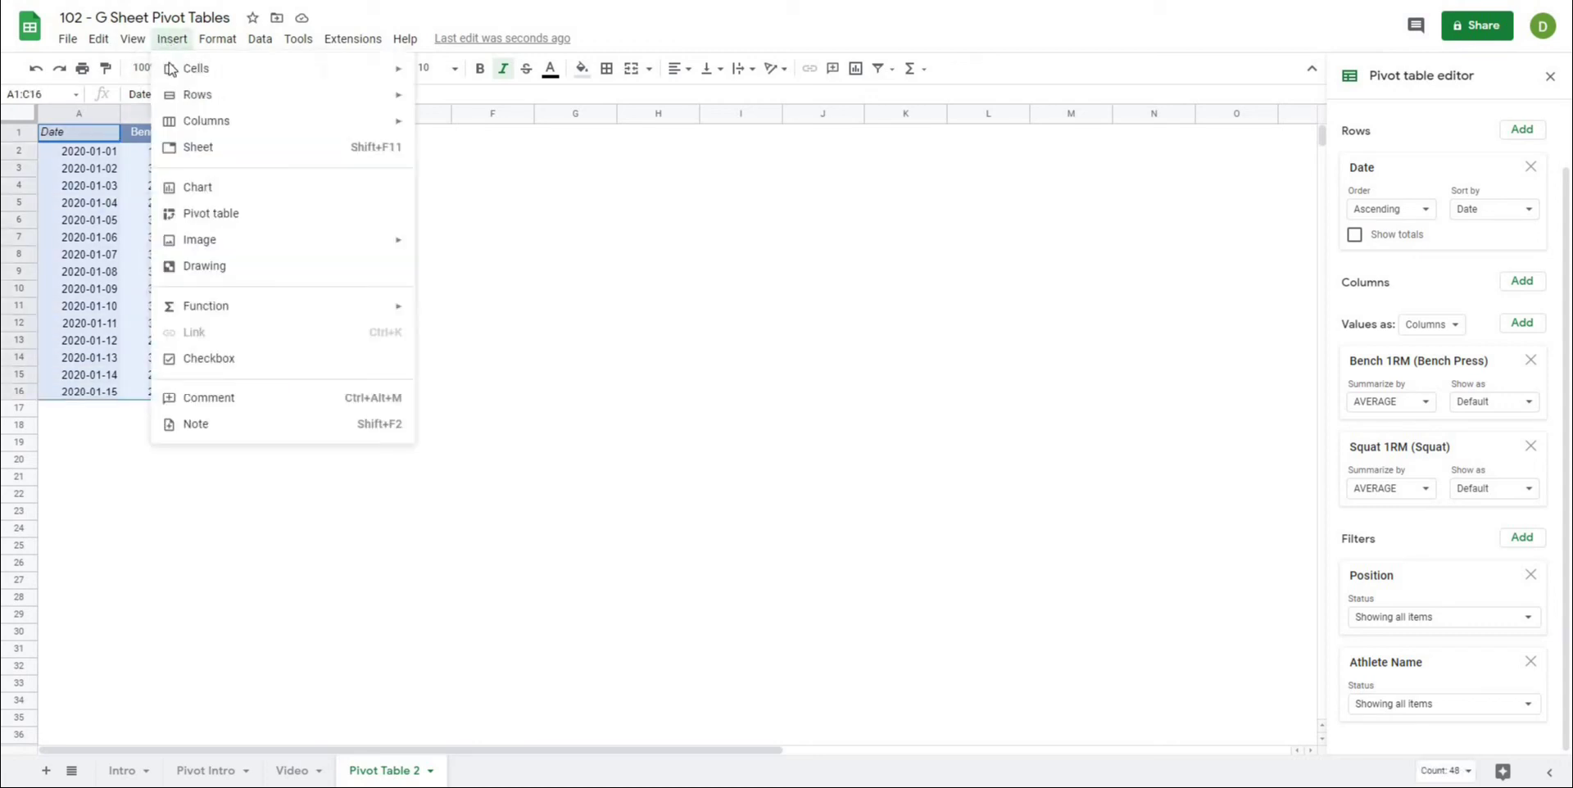
click(198, 188)
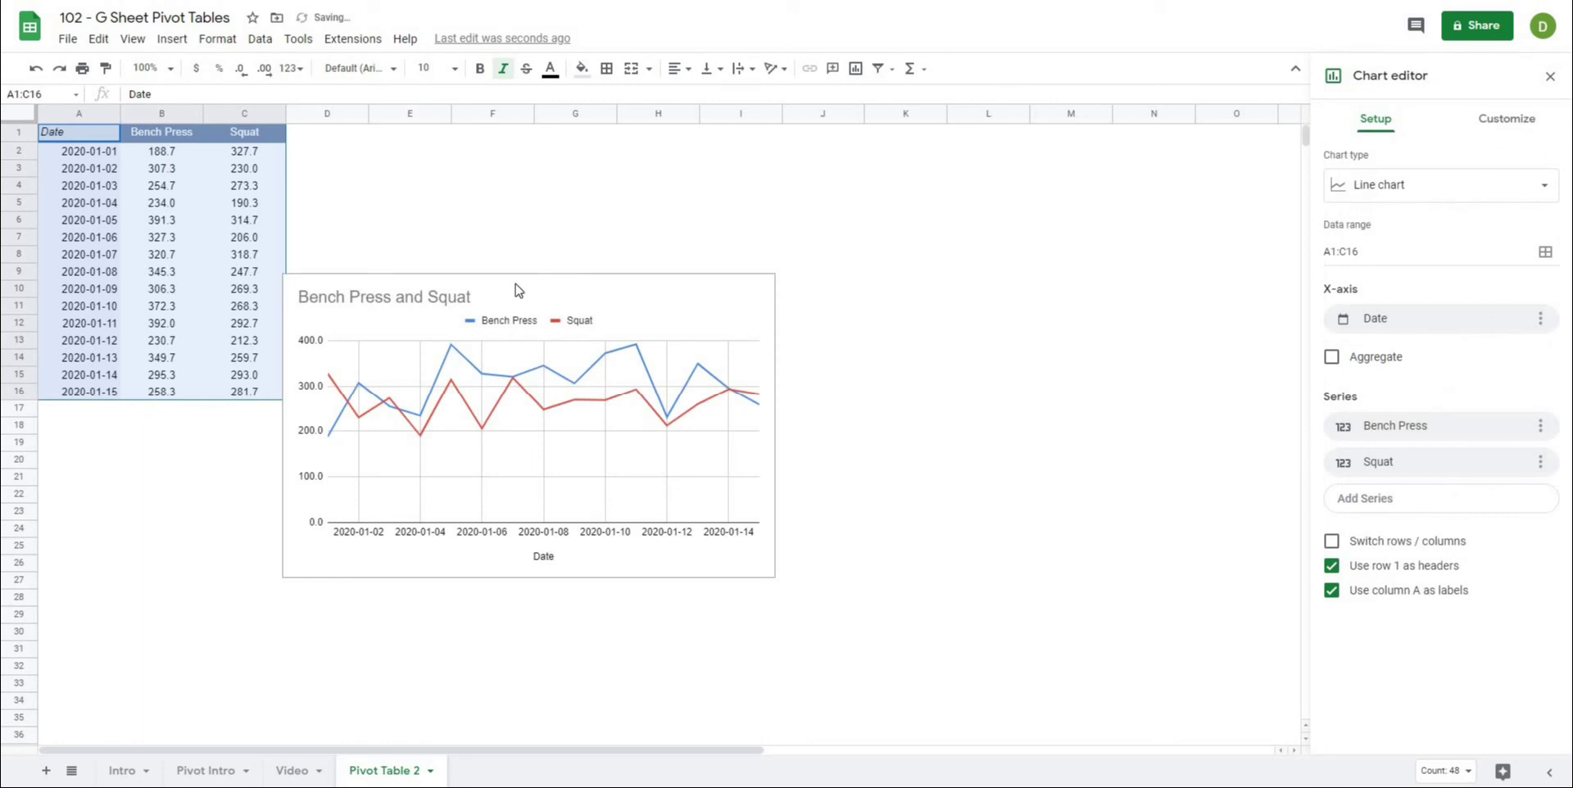
Step: Move the Bench Press and Squat chart up beside the pivot table and enlarge it to about row 25
click(547, 285)
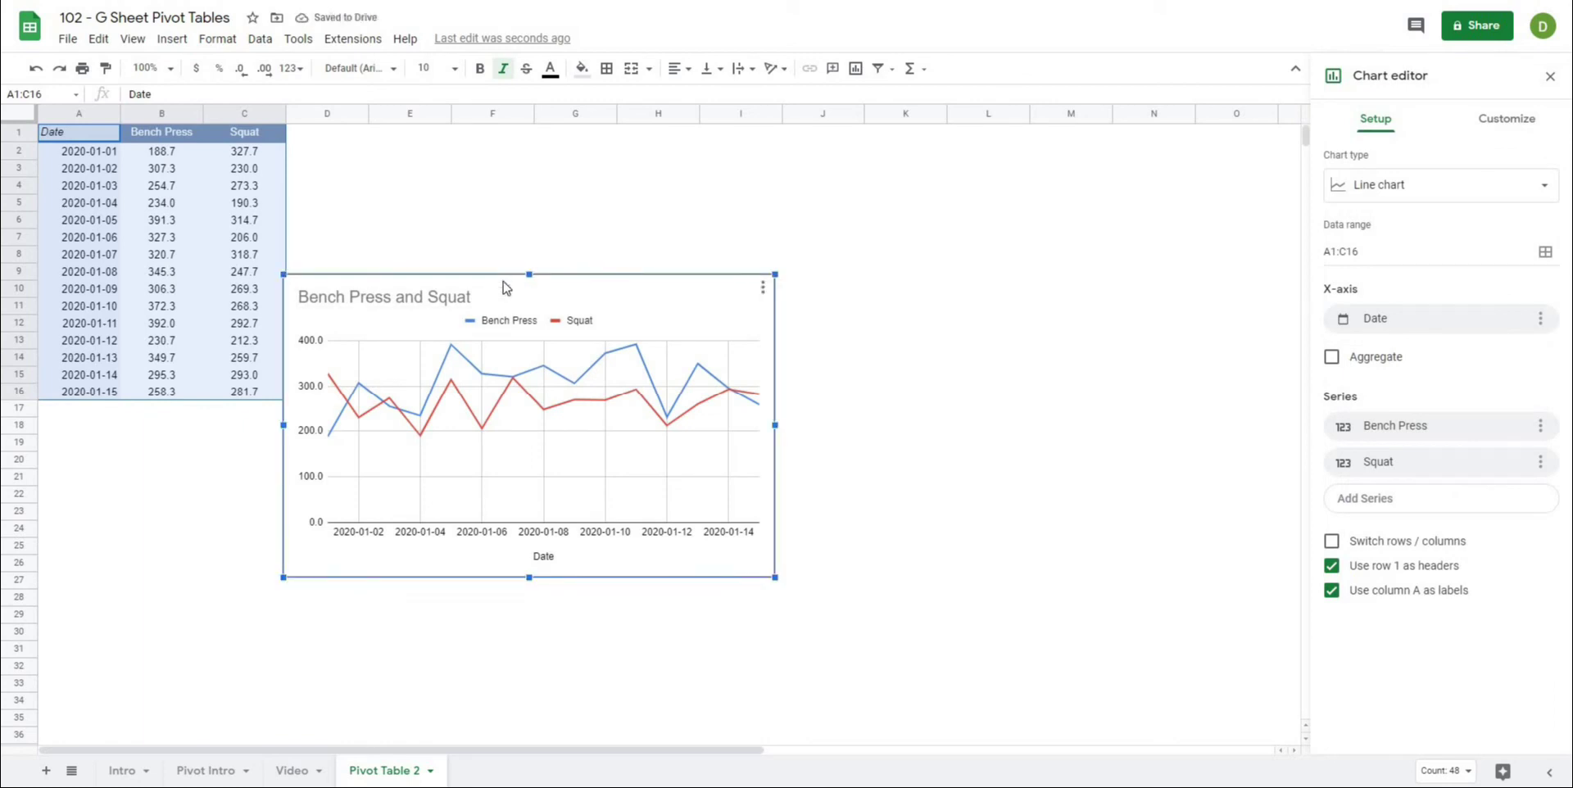
drag(512, 282, 577, 125)
drag(838, 437, 1043, 518)
click(963, 598)
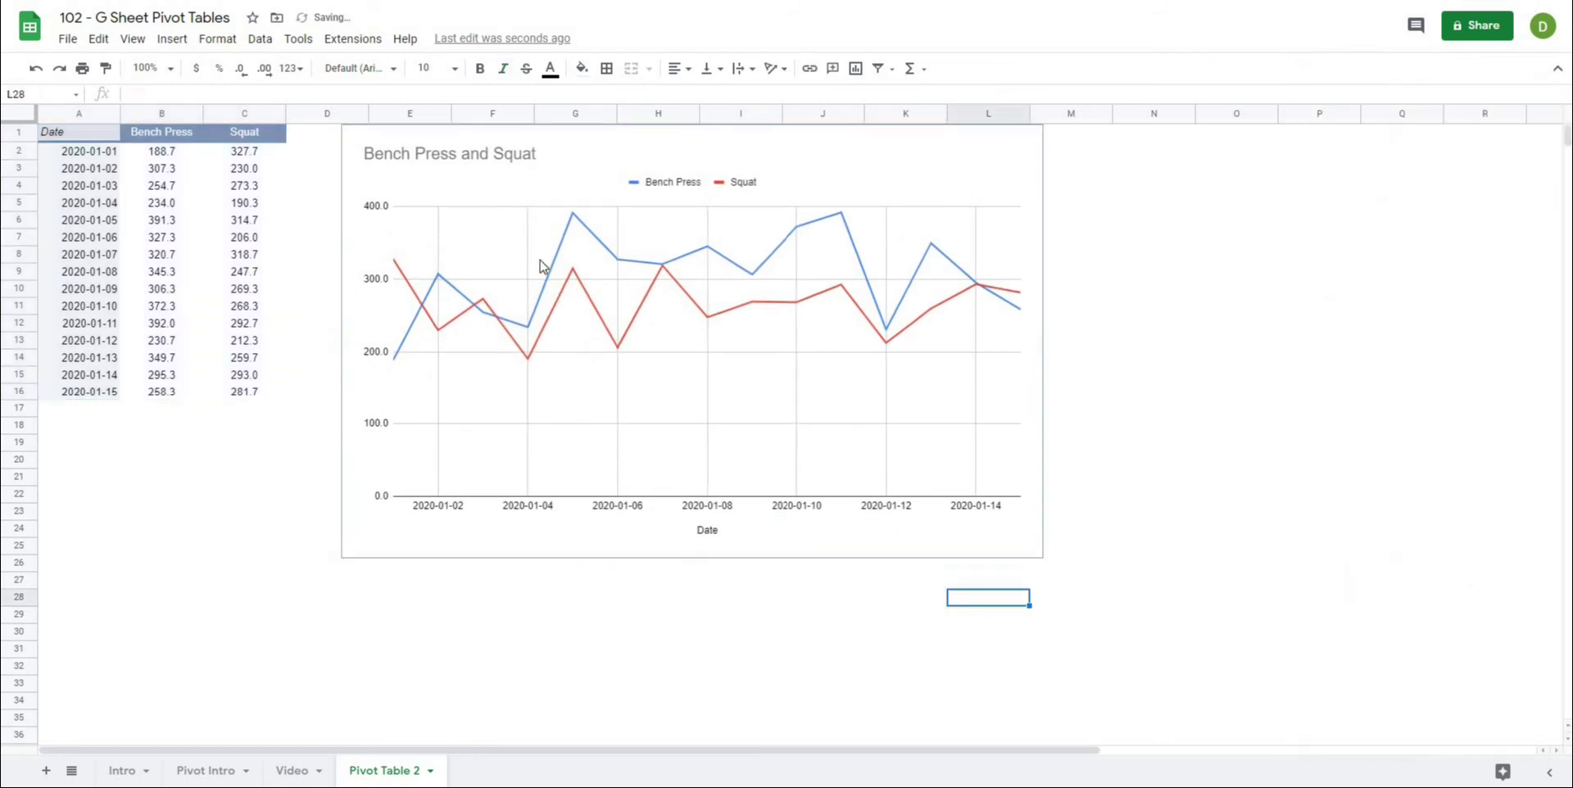
Step: Filter the pivot table and its chart by Position to show only Wide Reciever
click(152, 139)
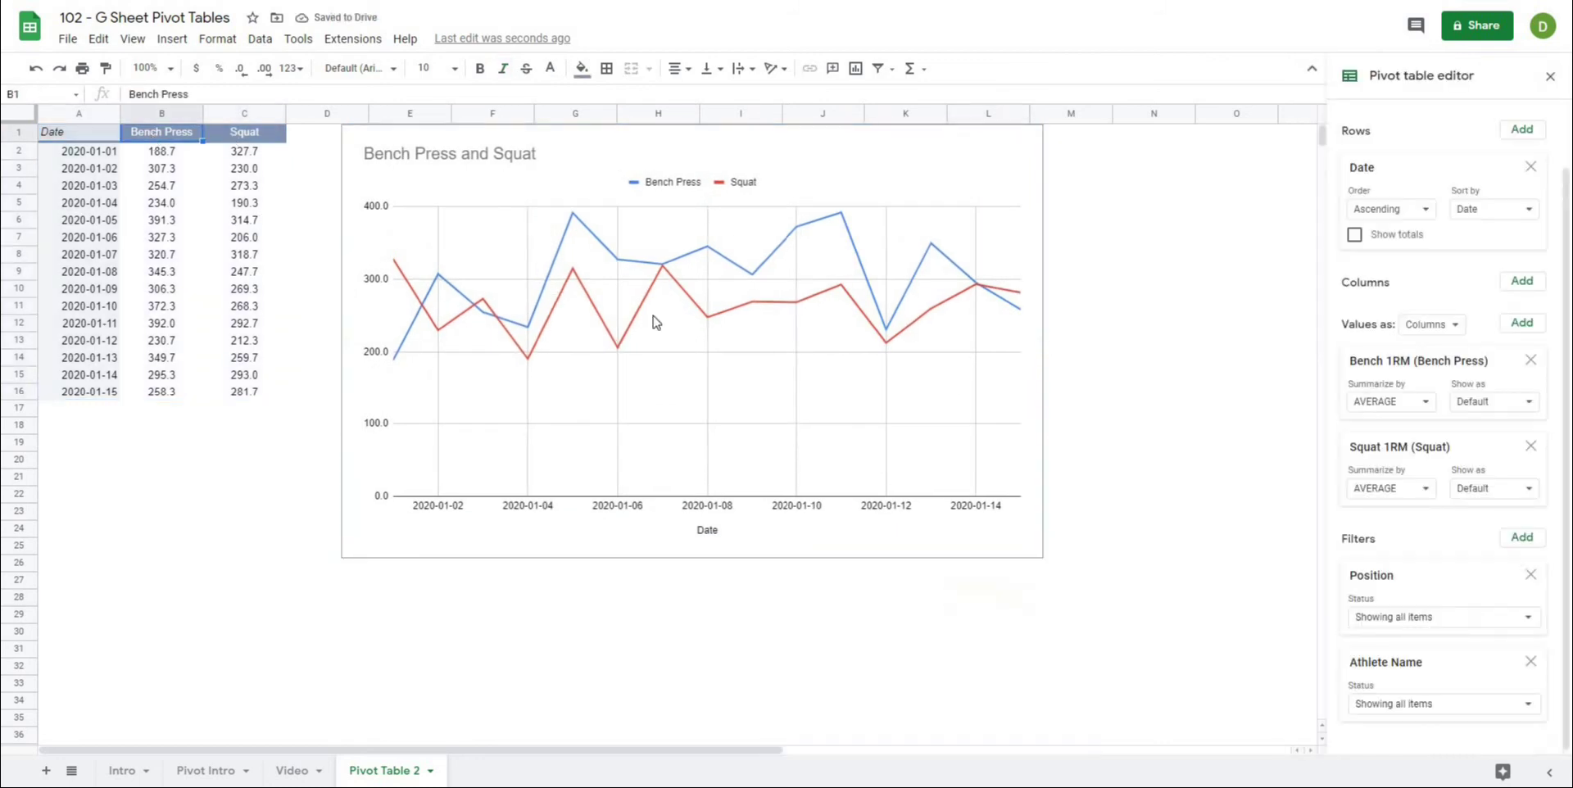
click(1529, 705)
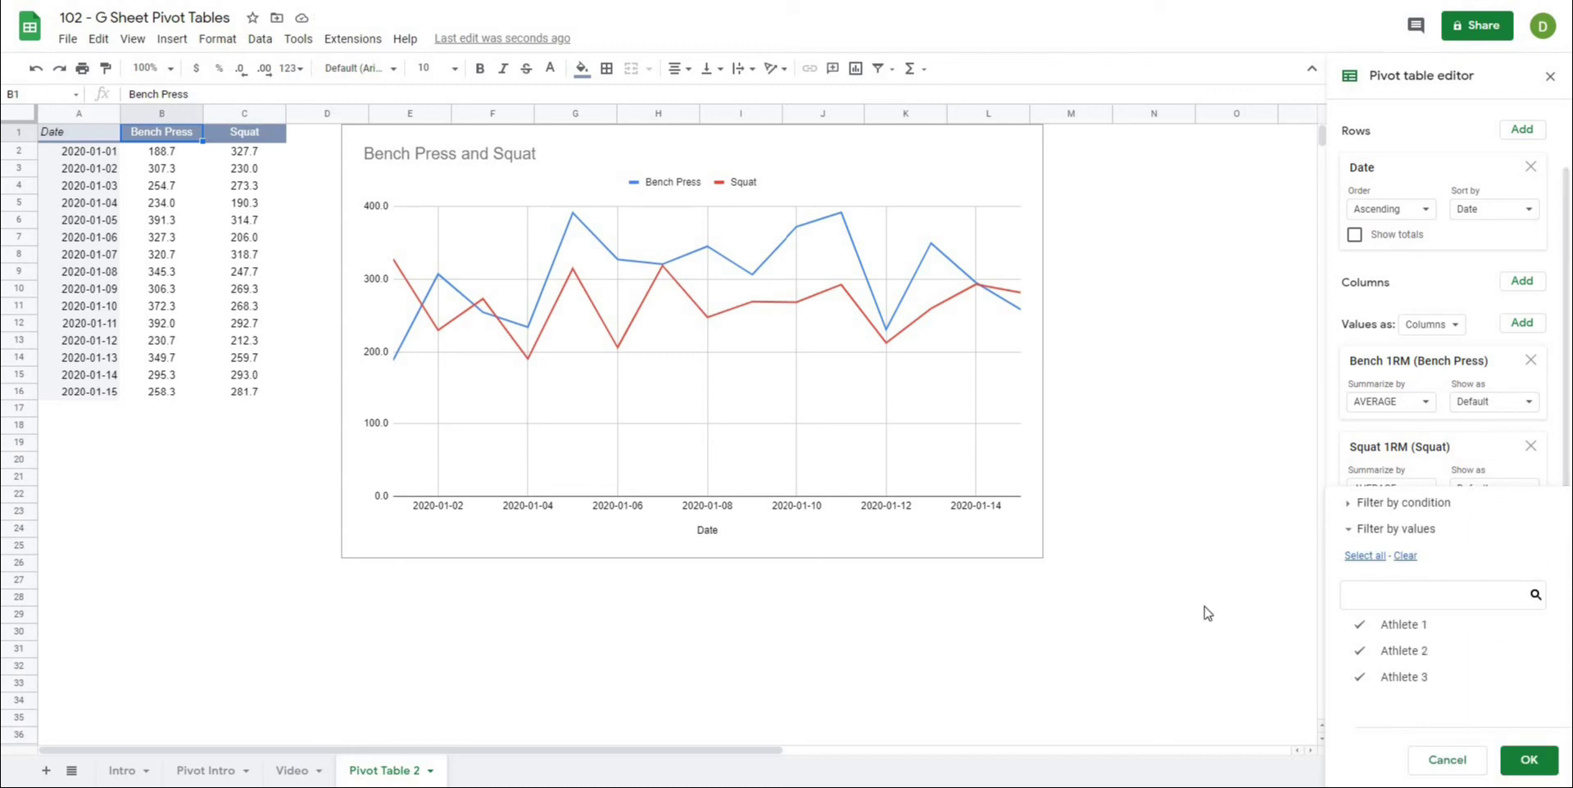
click(1207, 599)
click(114, 256)
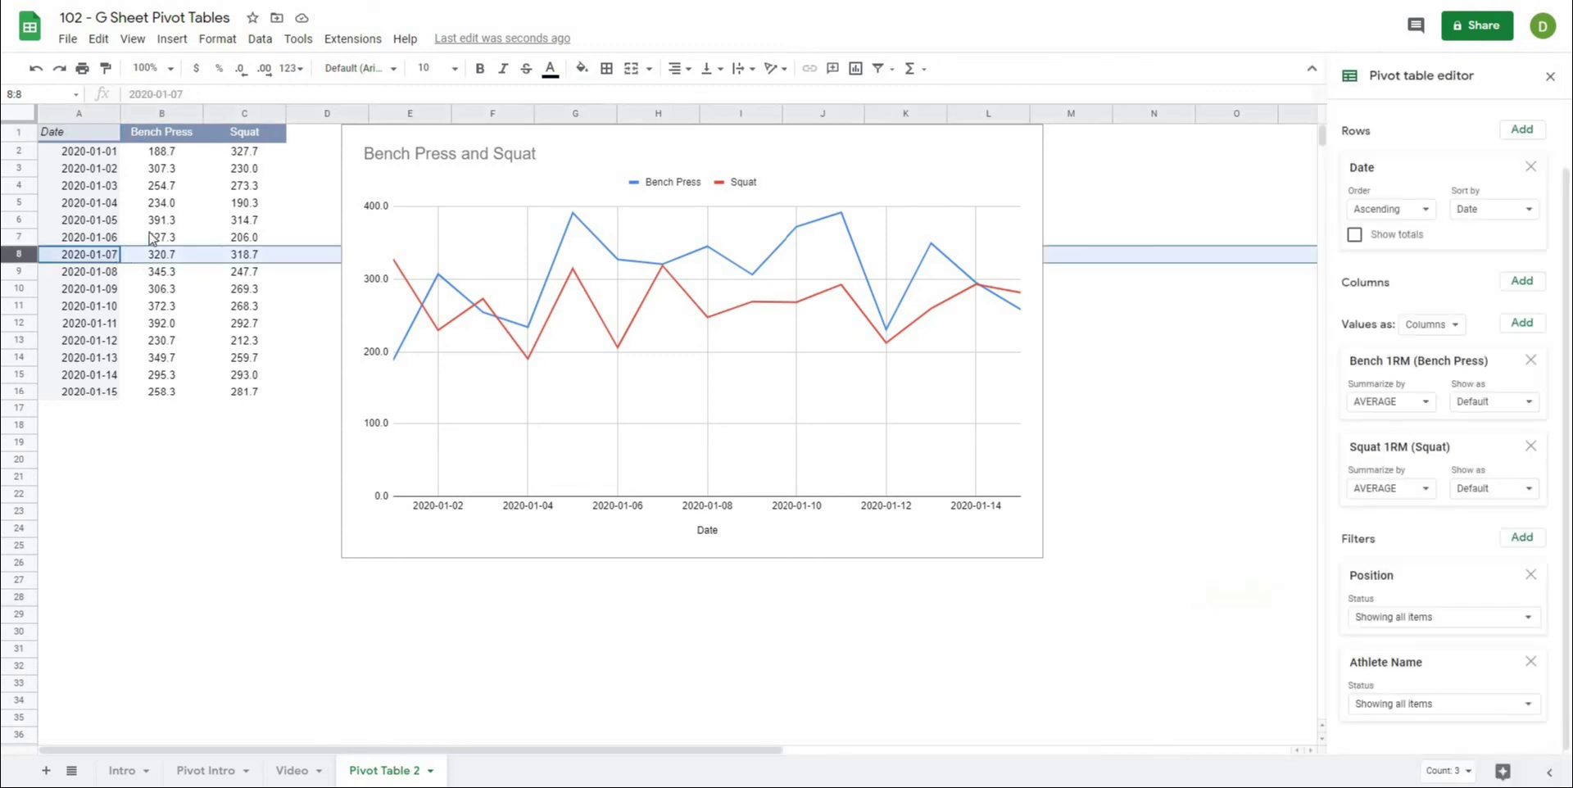
click(154, 221)
click(1530, 623)
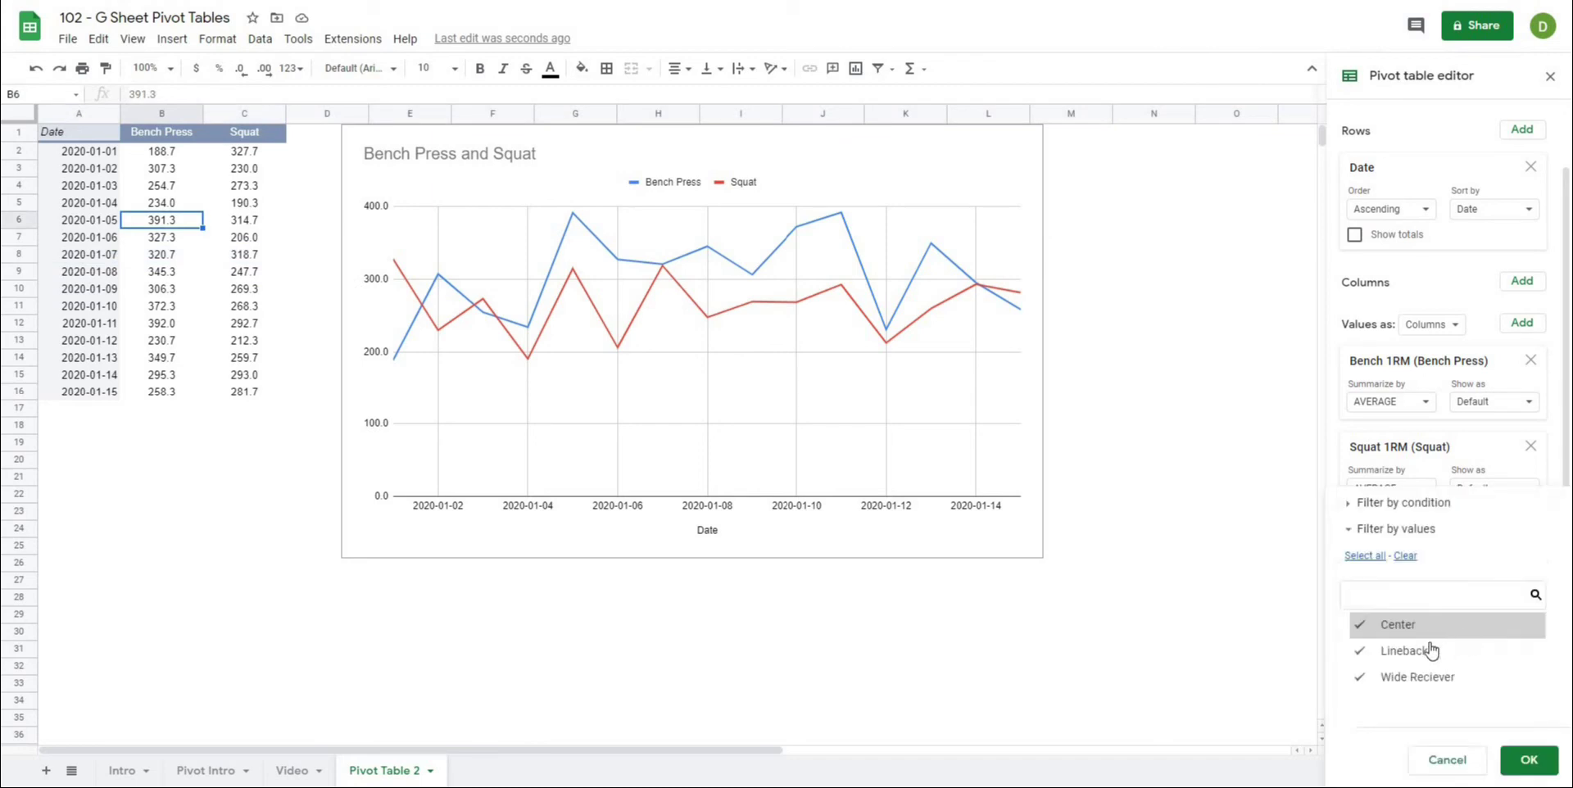
click(1529, 760)
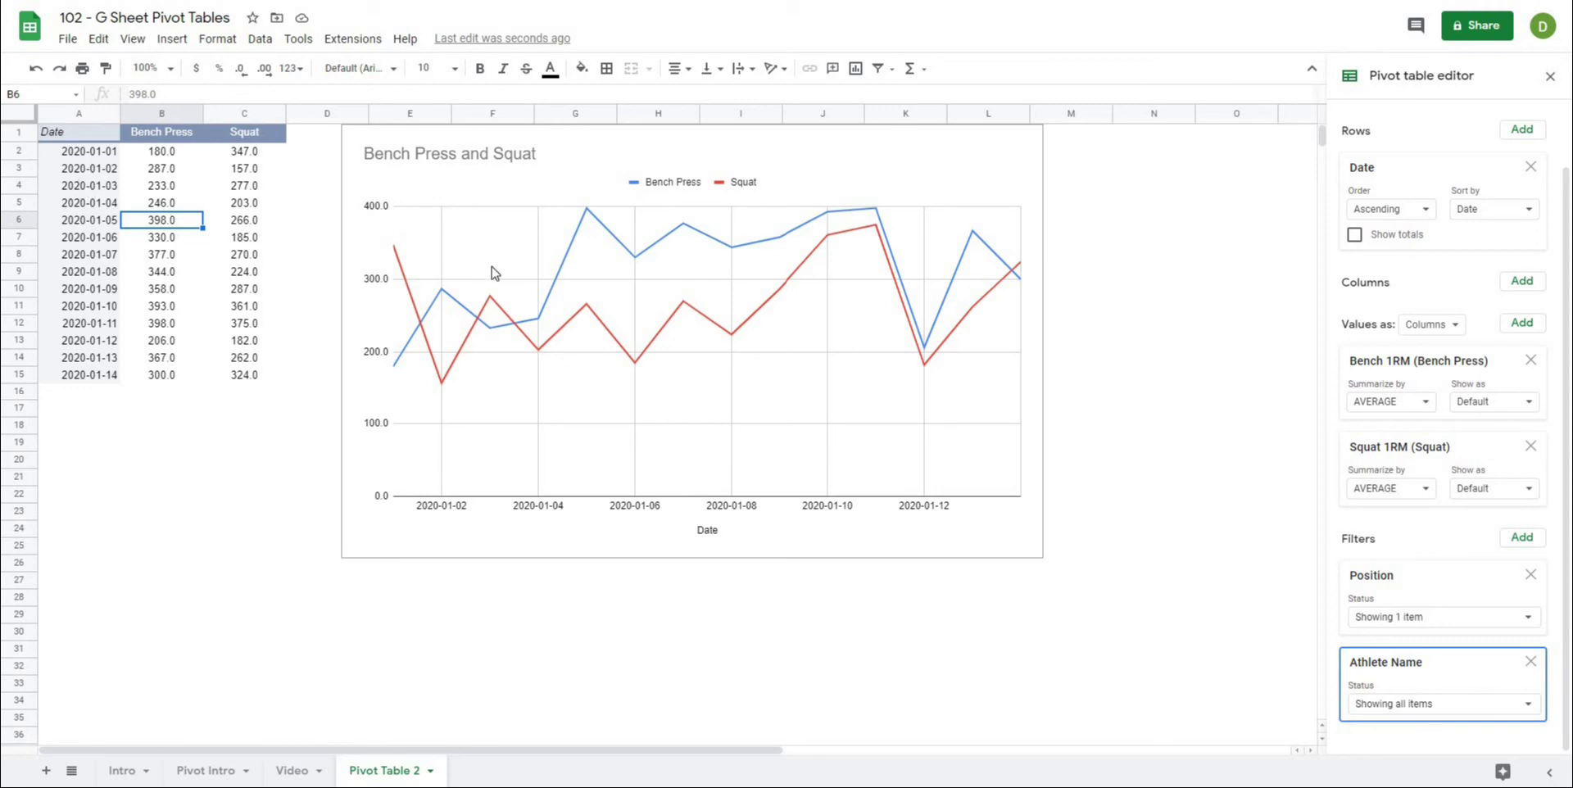
Step: Add Linebacker and Center back to the Position filter so the pivot table and chart include every position
click(1520, 618)
click(1386, 652)
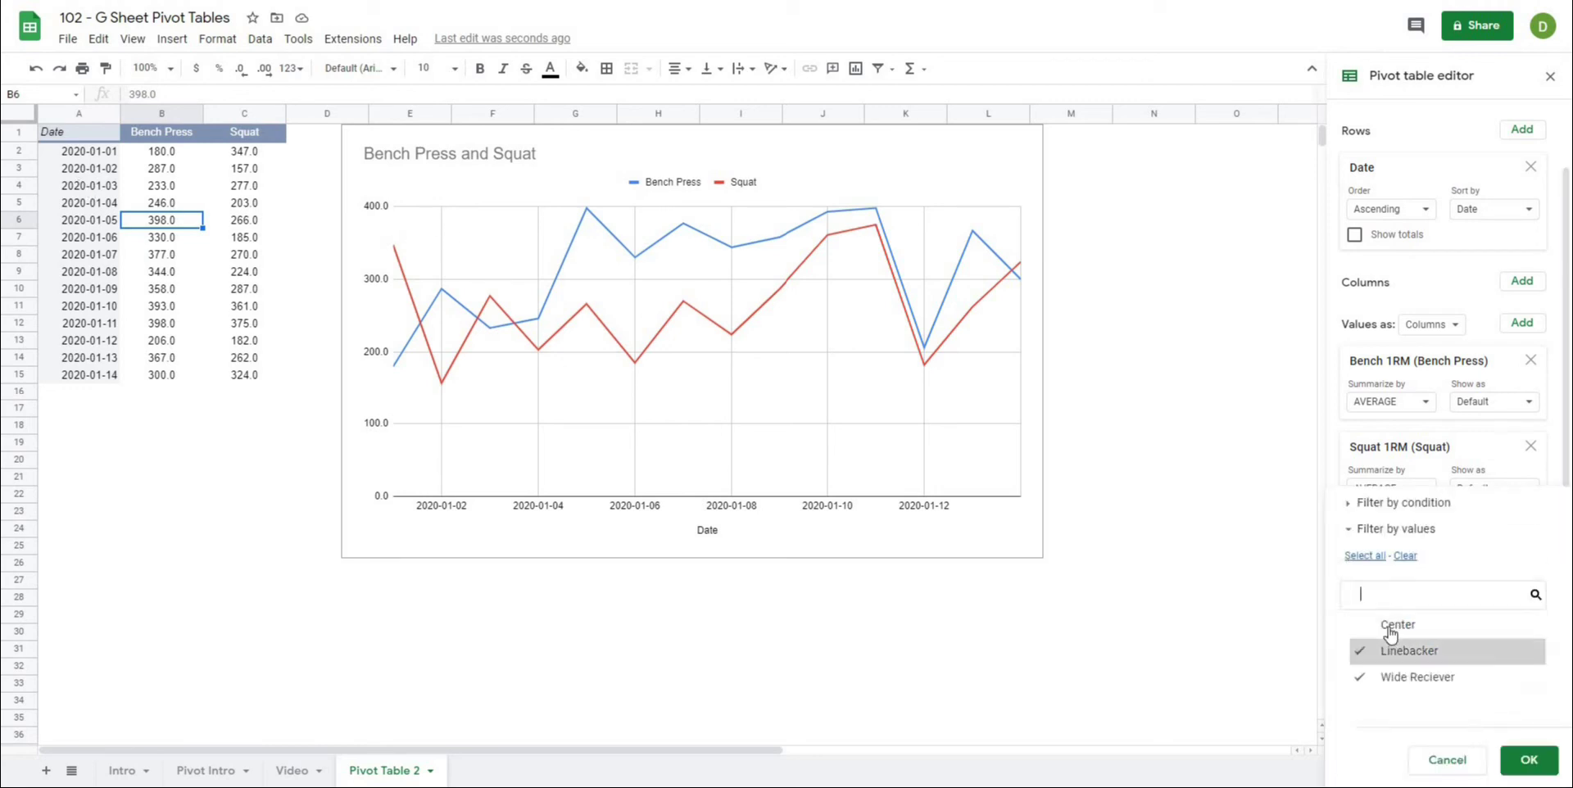
click(1393, 624)
click(1530, 761)
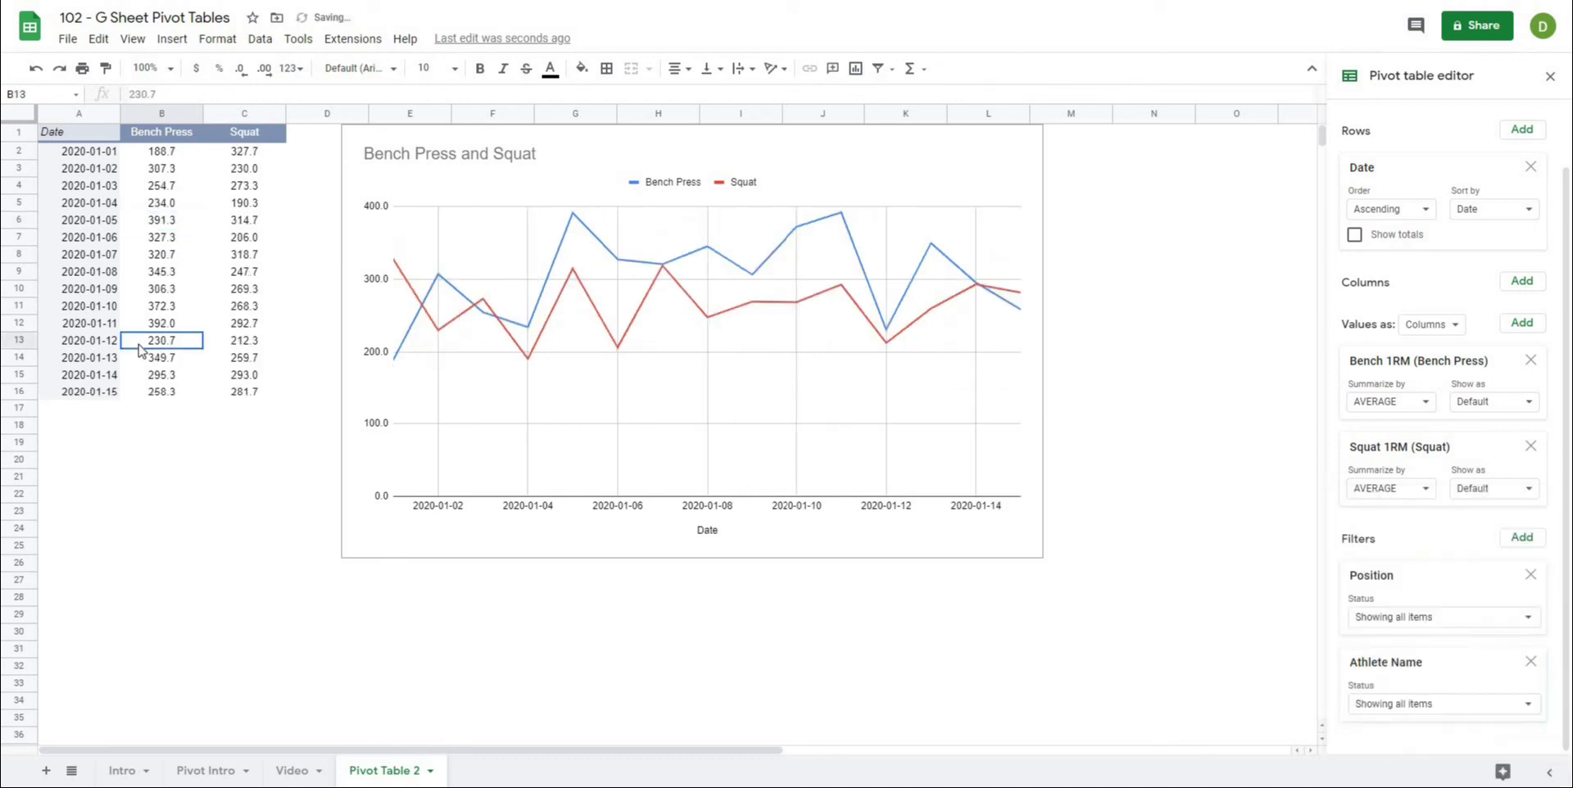
click(93, 217)
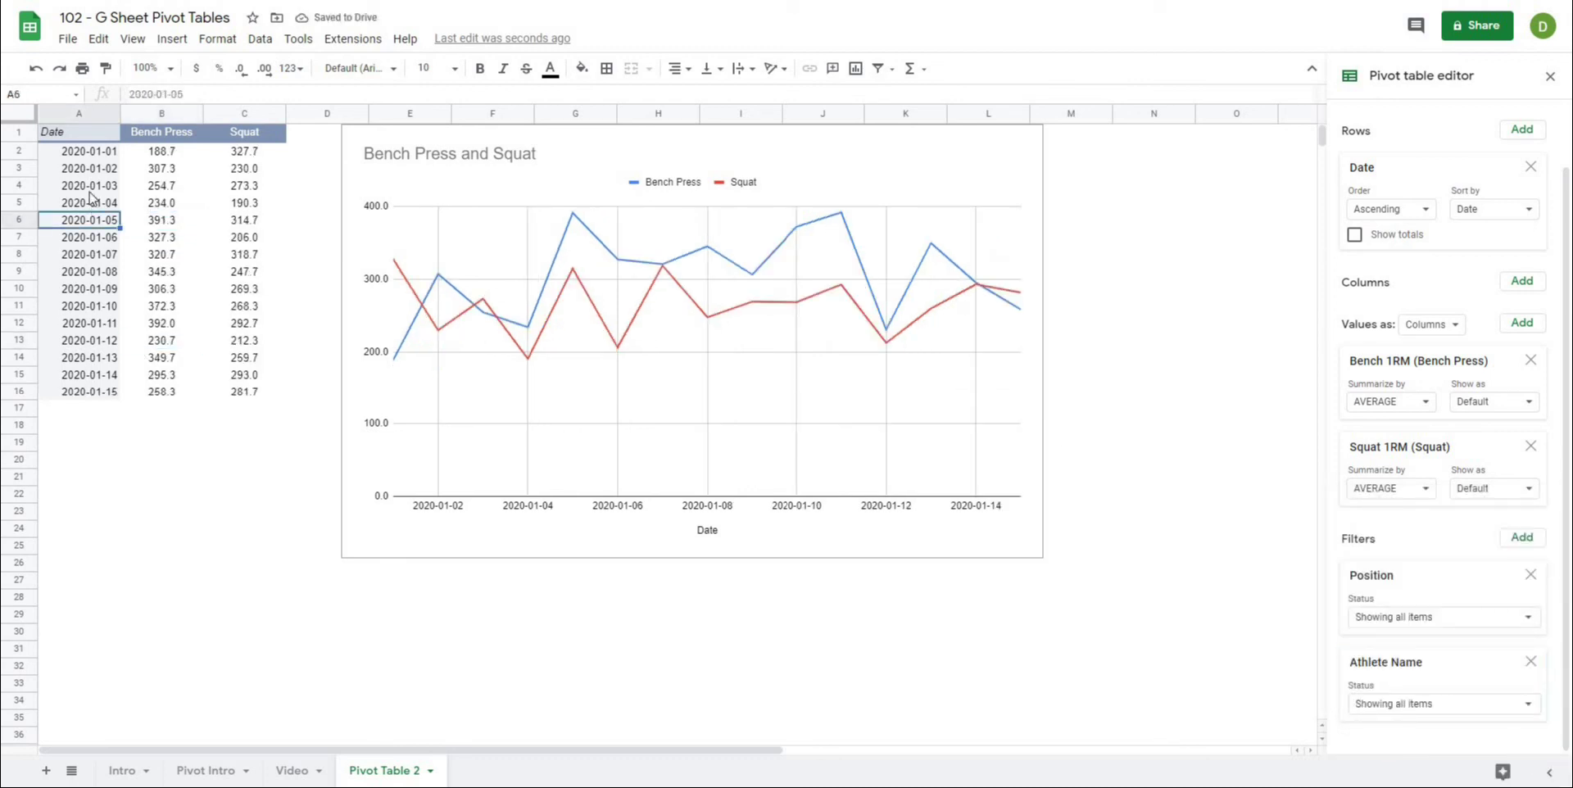
click(106, 152)
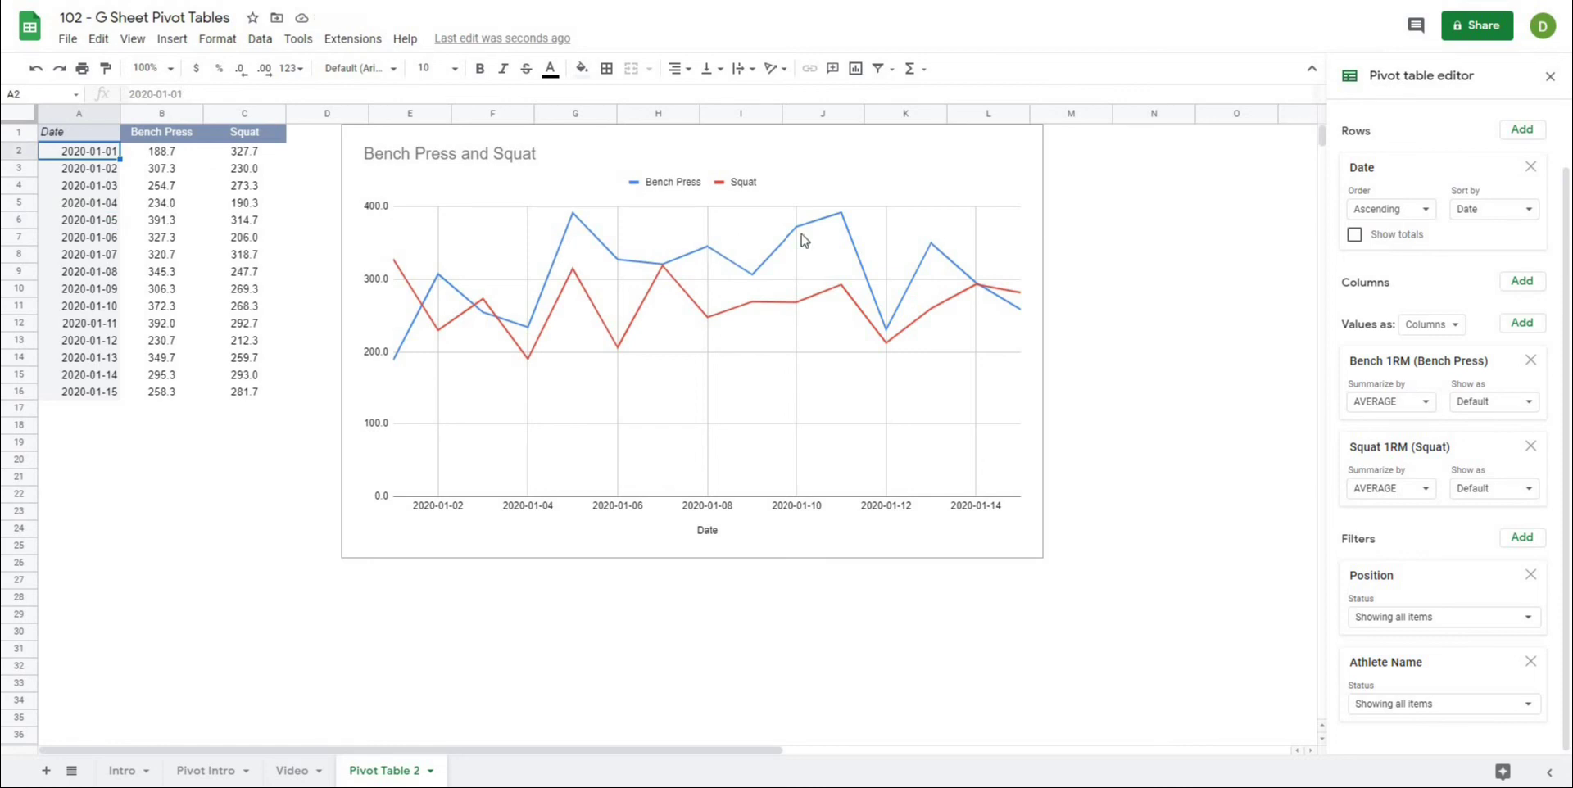
scroll(1419, 158, up, 1)
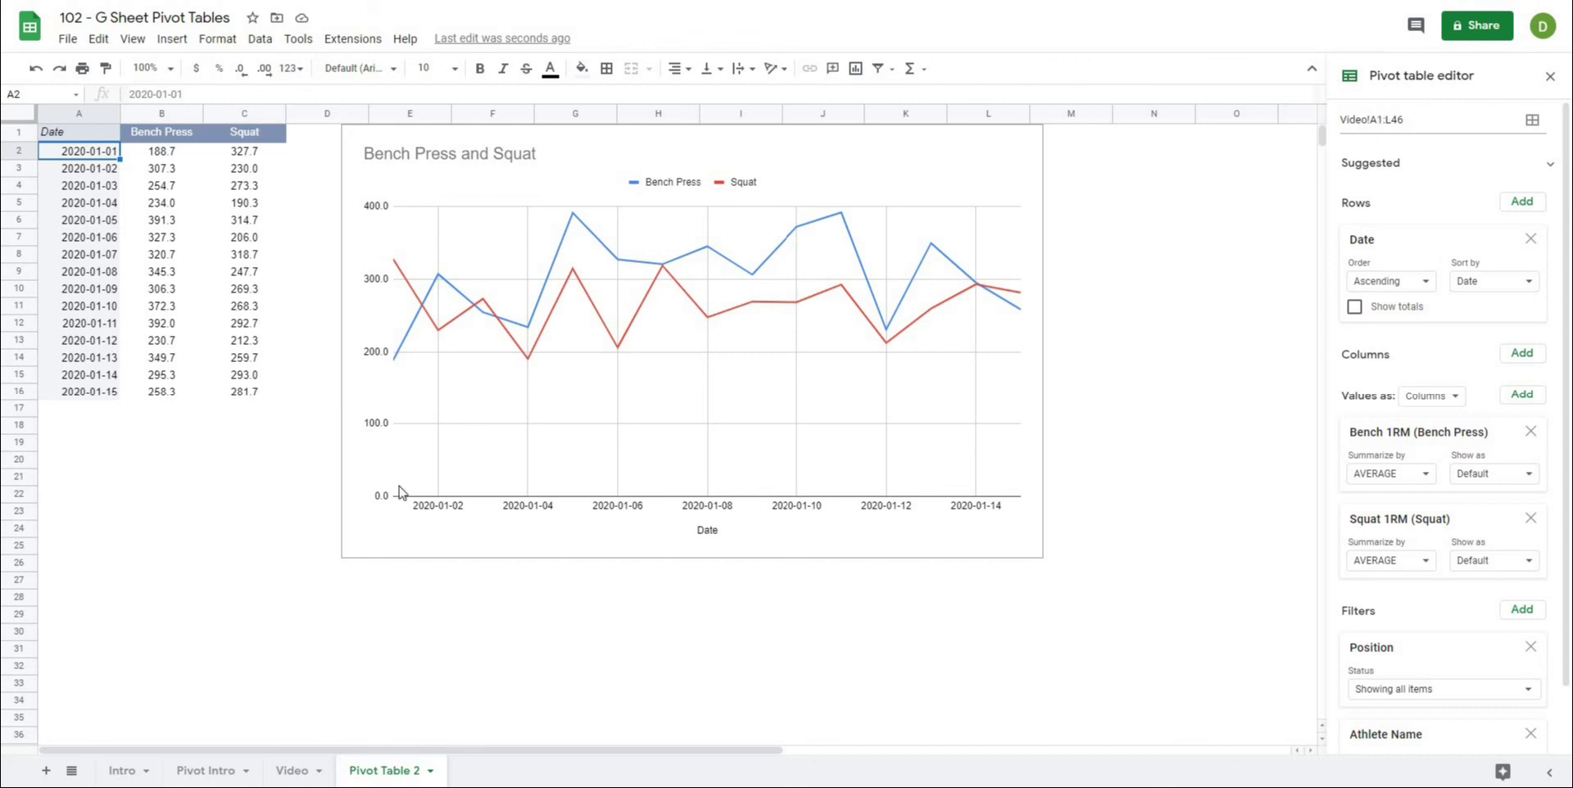
Step: On the Video sheet, copy the last Athlete 3 record in A46:L46 into row 47
click(281, 776)
scroll(141, 659, down, 6)
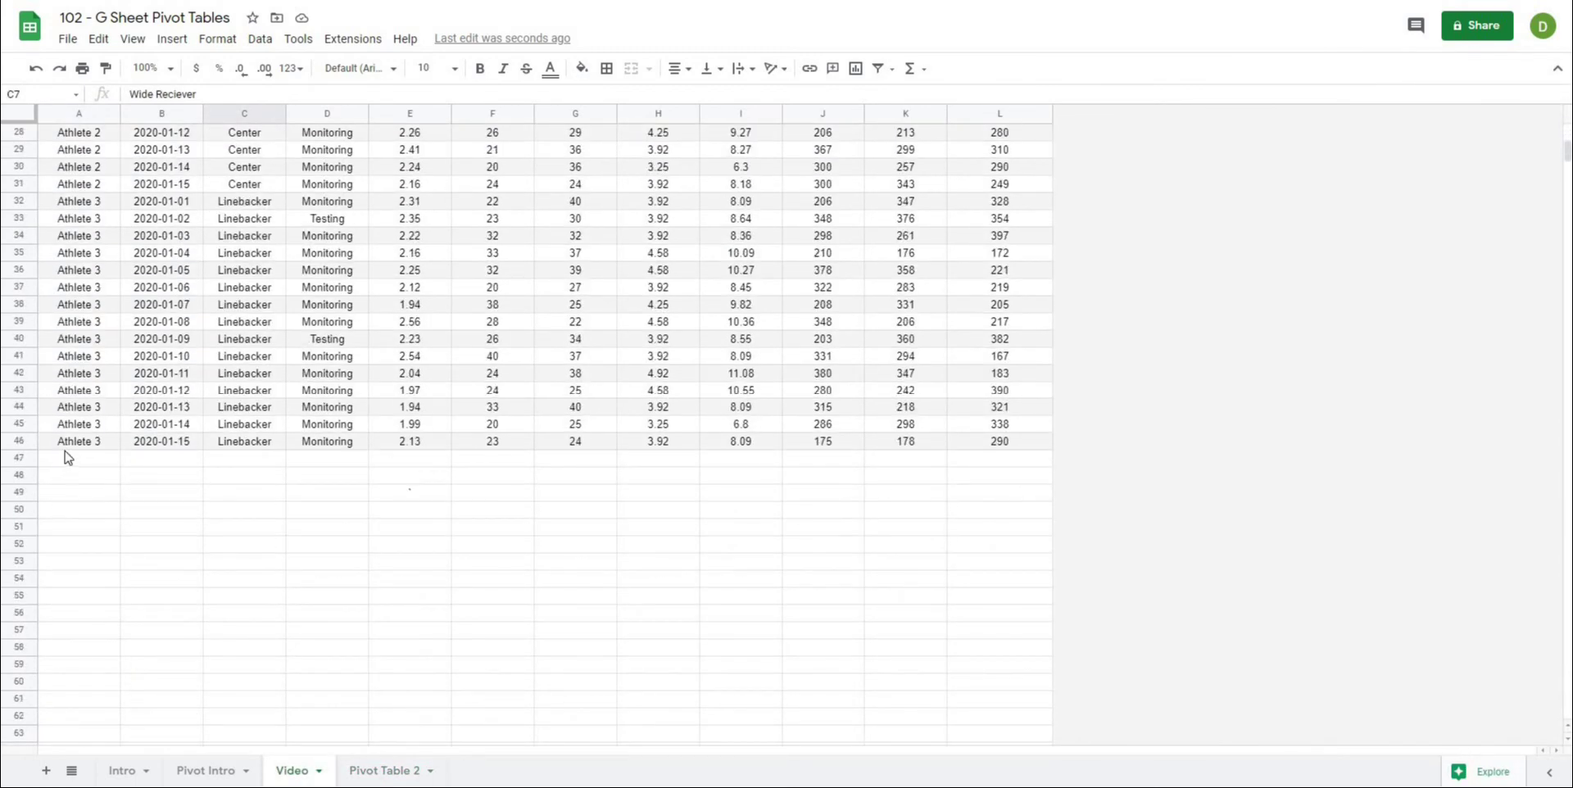
drag(65, 444, 984, 447)
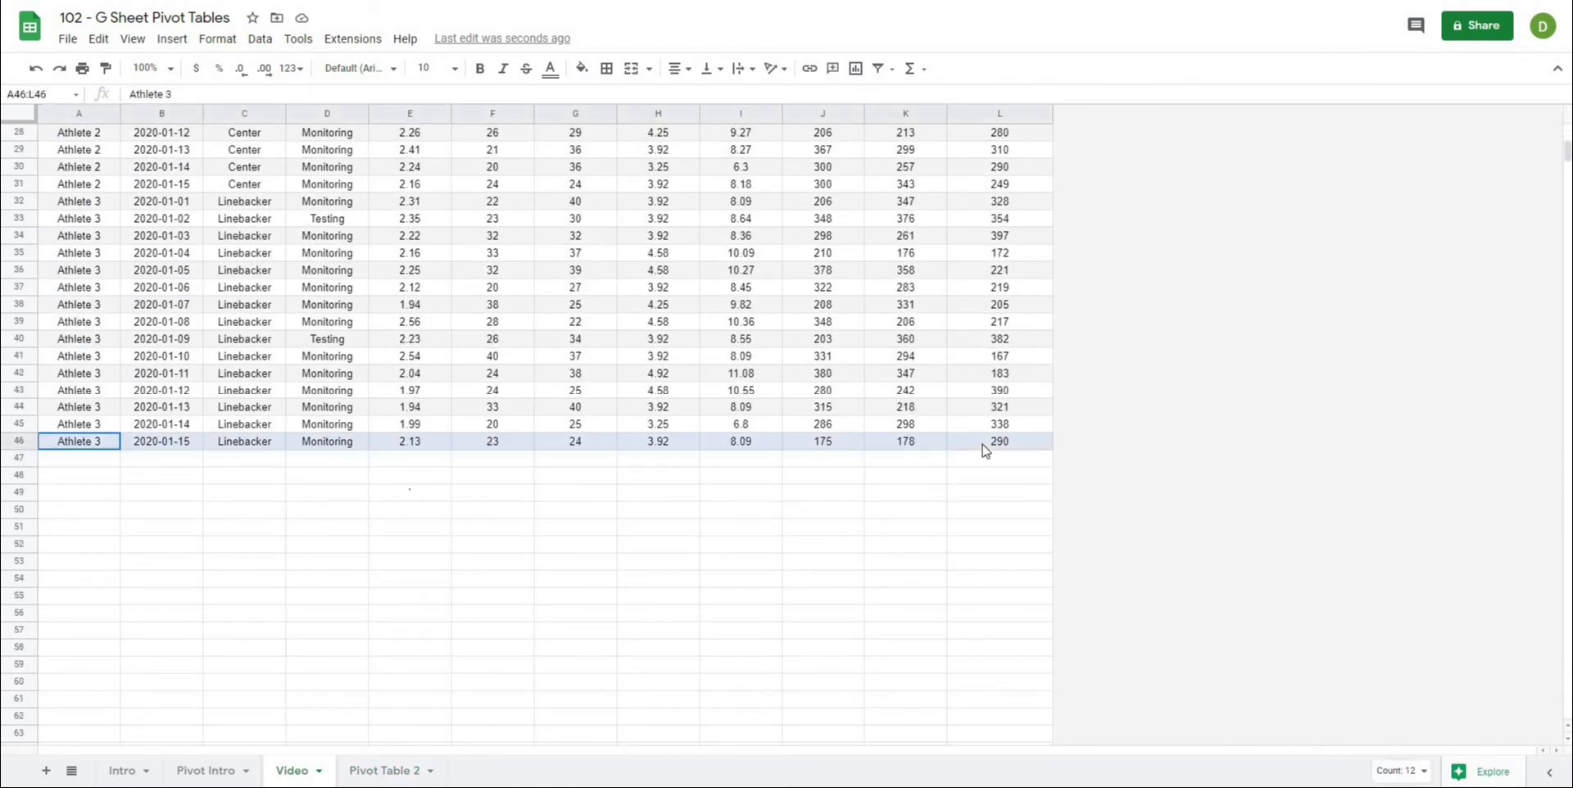
key(ctrl+c)
click(91, 461)
key(ctrl+v)
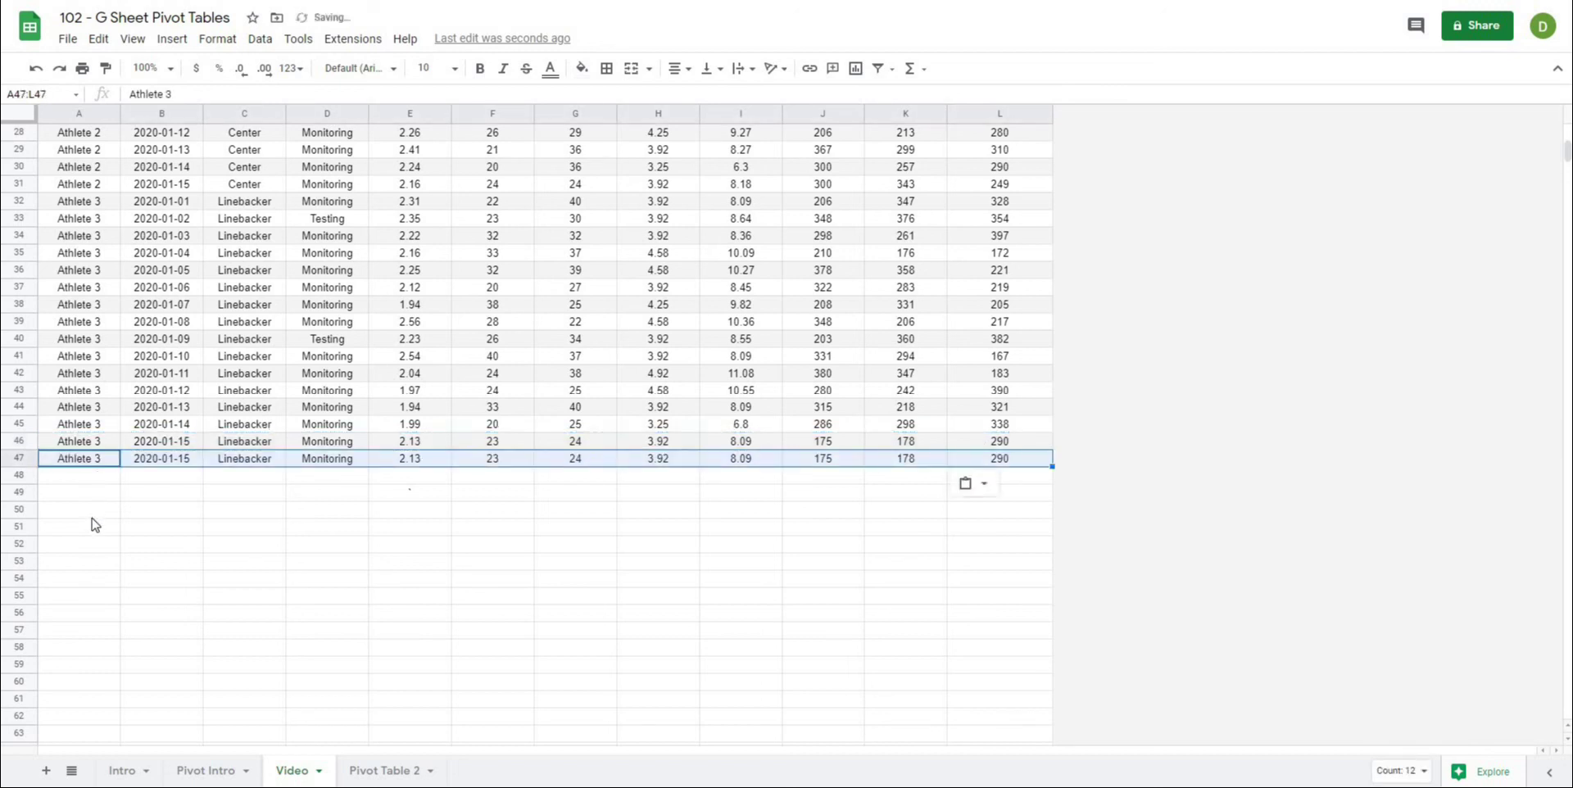
click(92, 518)
Step: Change the date of the copied record in B47 to 2020-01-16
click(176, 462)
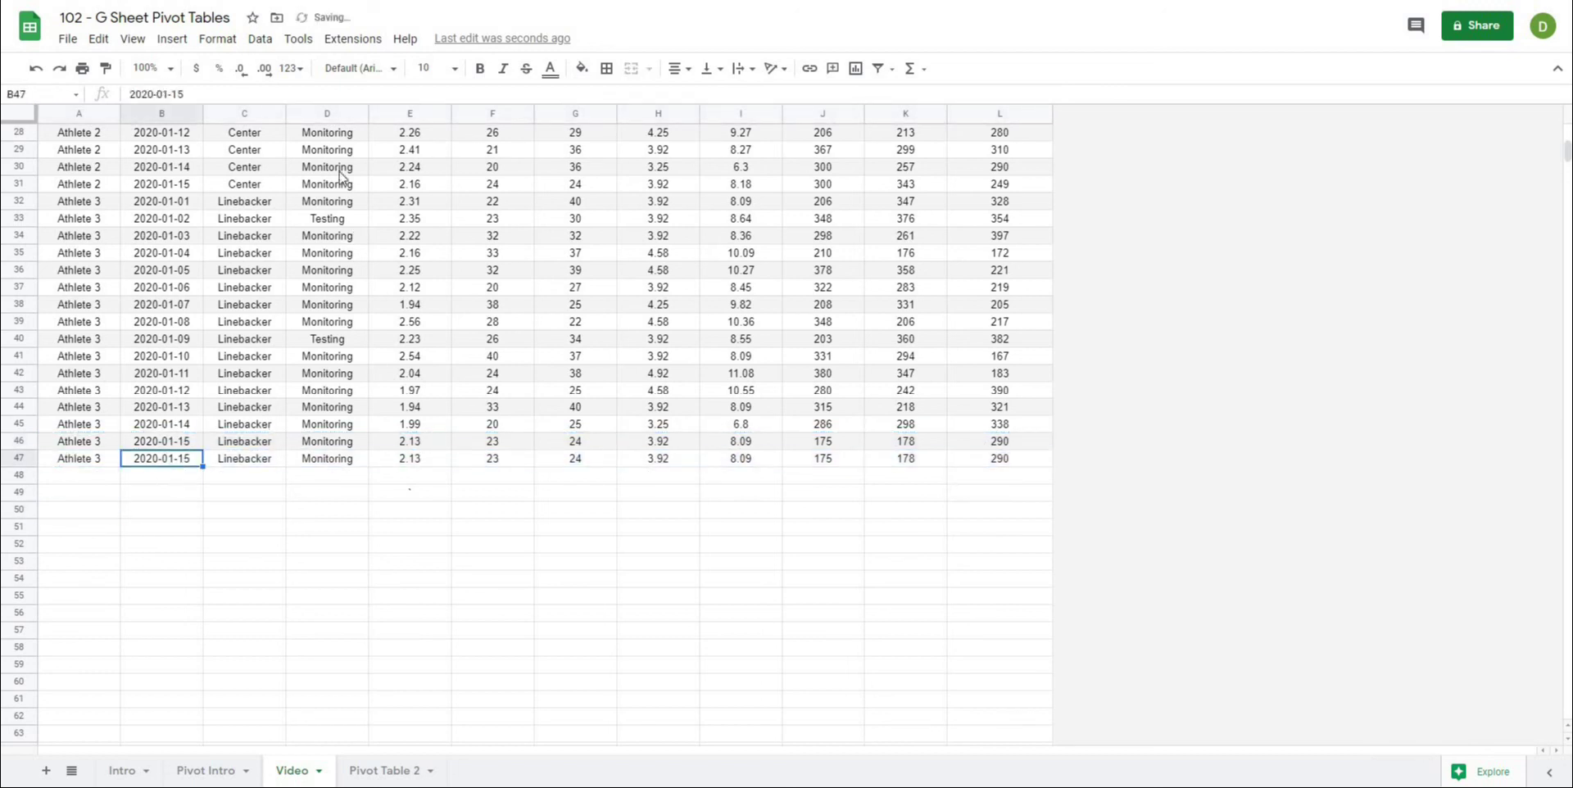
click(246, 92)
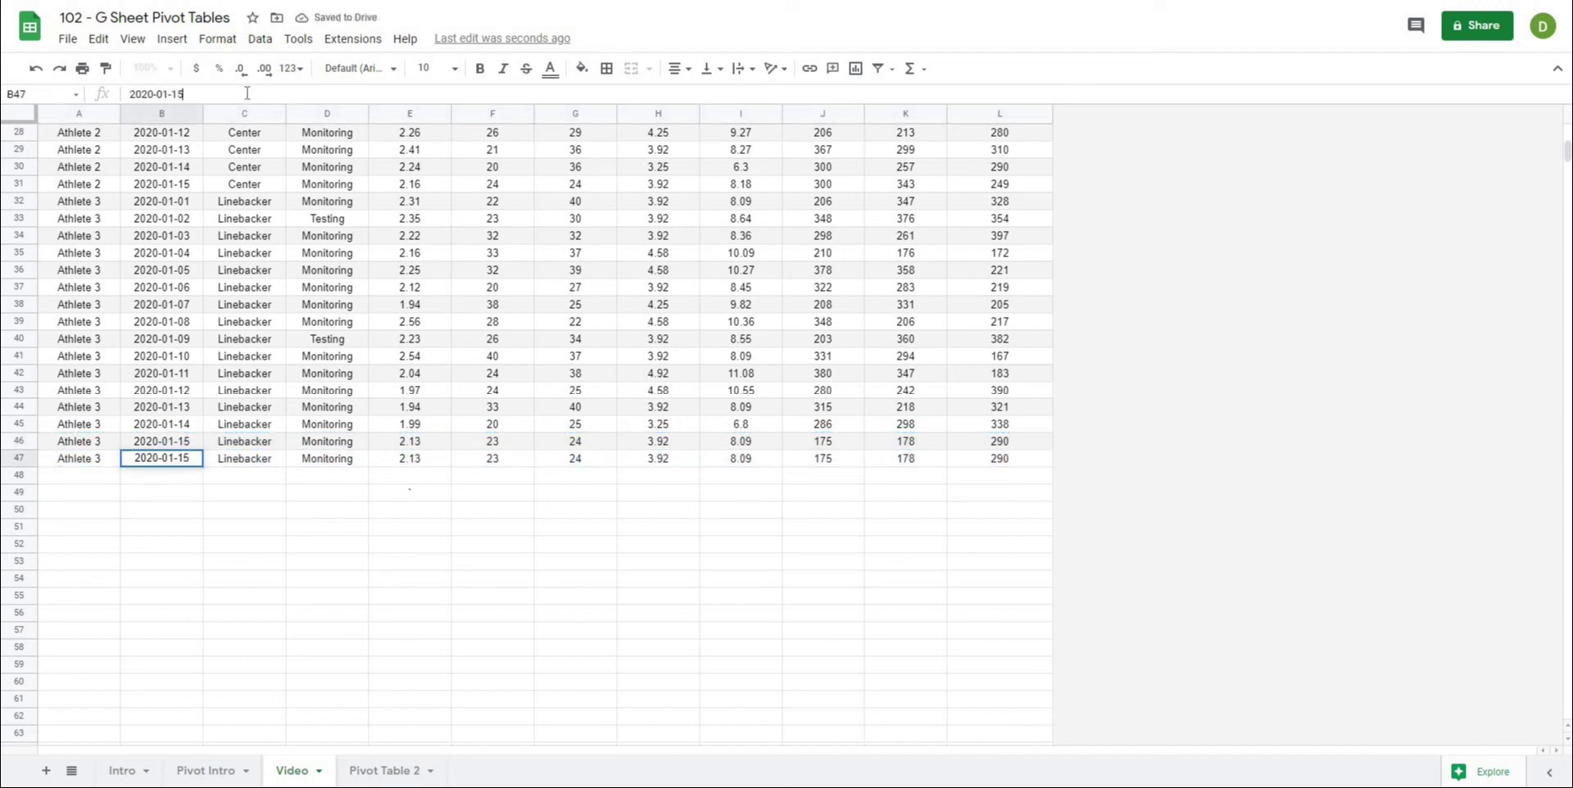
click(325, 495)
Step: On the Pivot Table 2 sheet, extend the pivot table's source range to Video!A1:L993
click(357, 777)
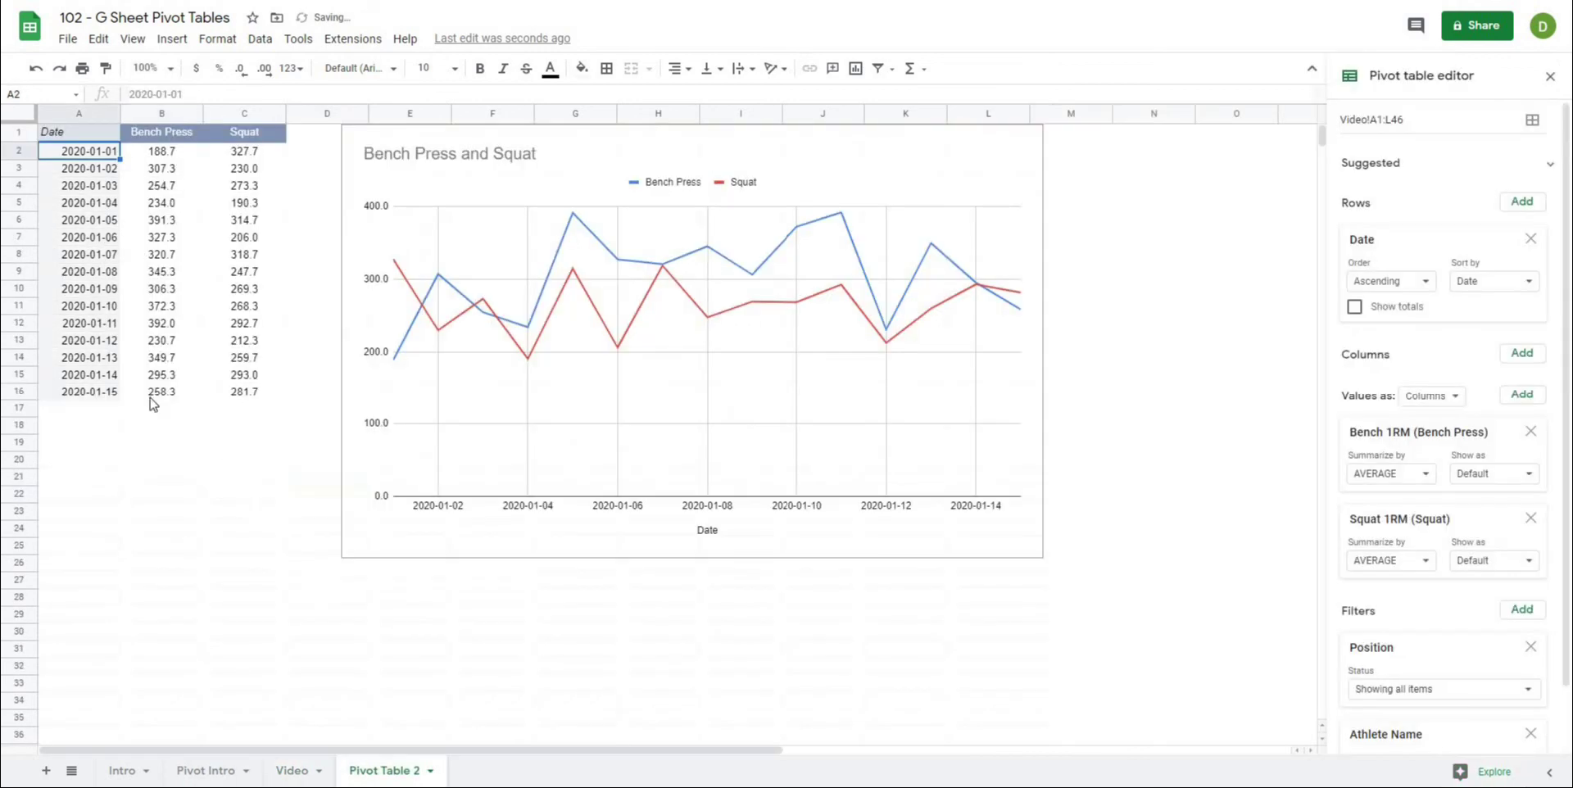
click(104, 395)
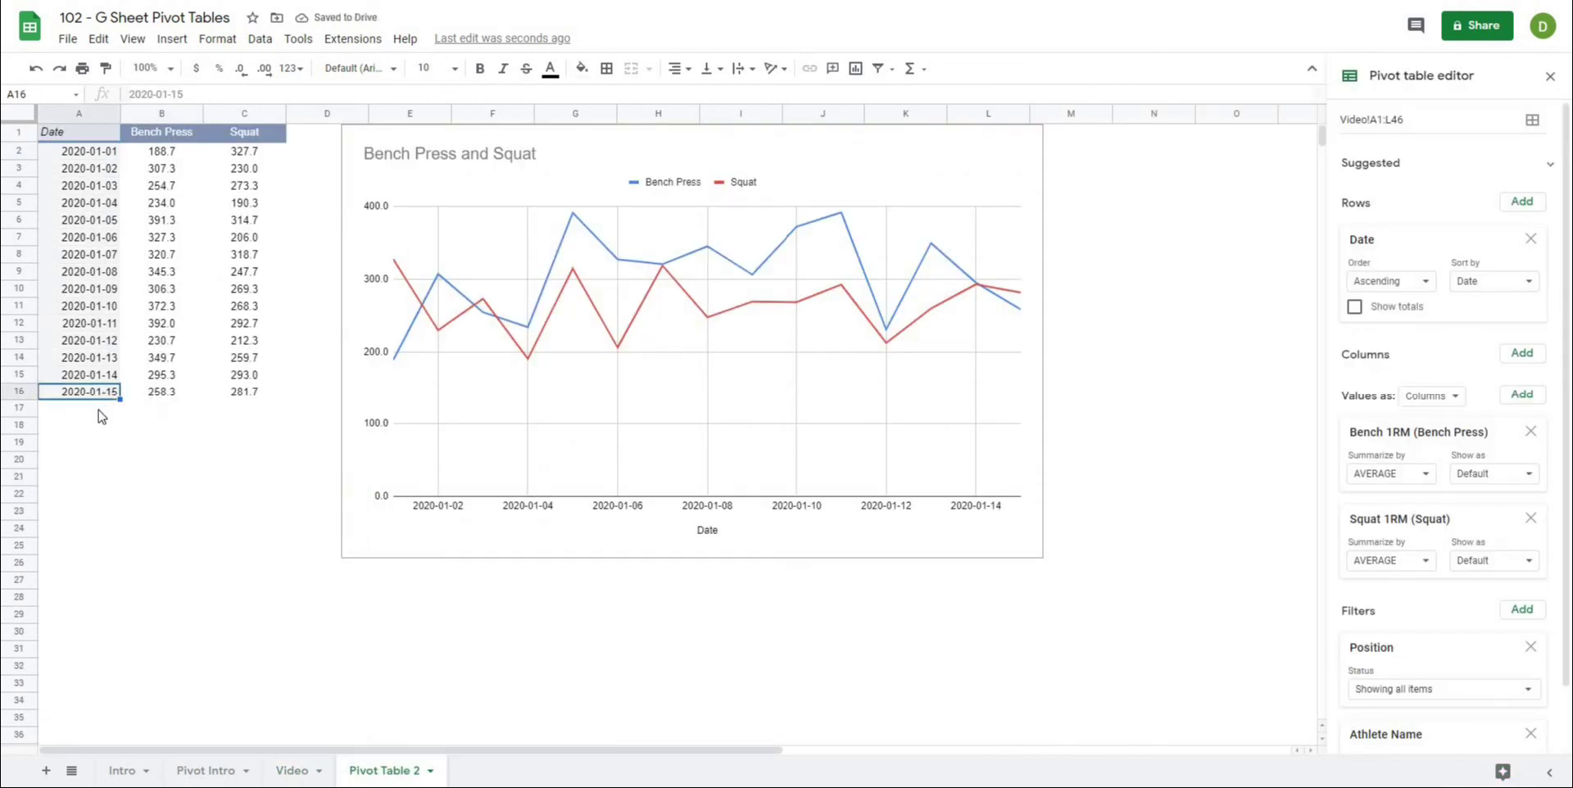
click(98, 414)
click(92, 305)
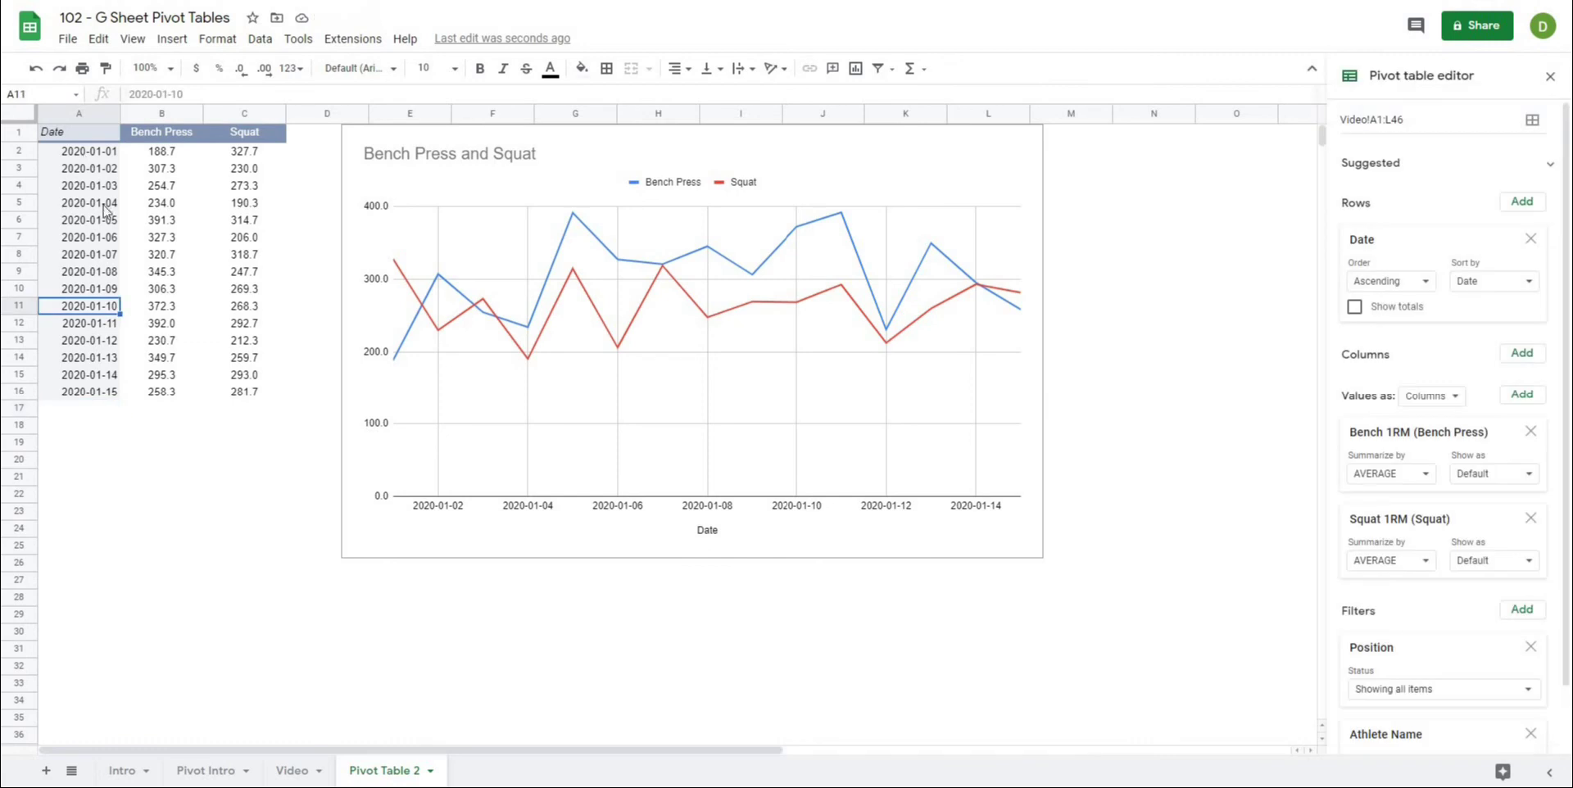
click(1411, 118)
text(993)
key(Return)
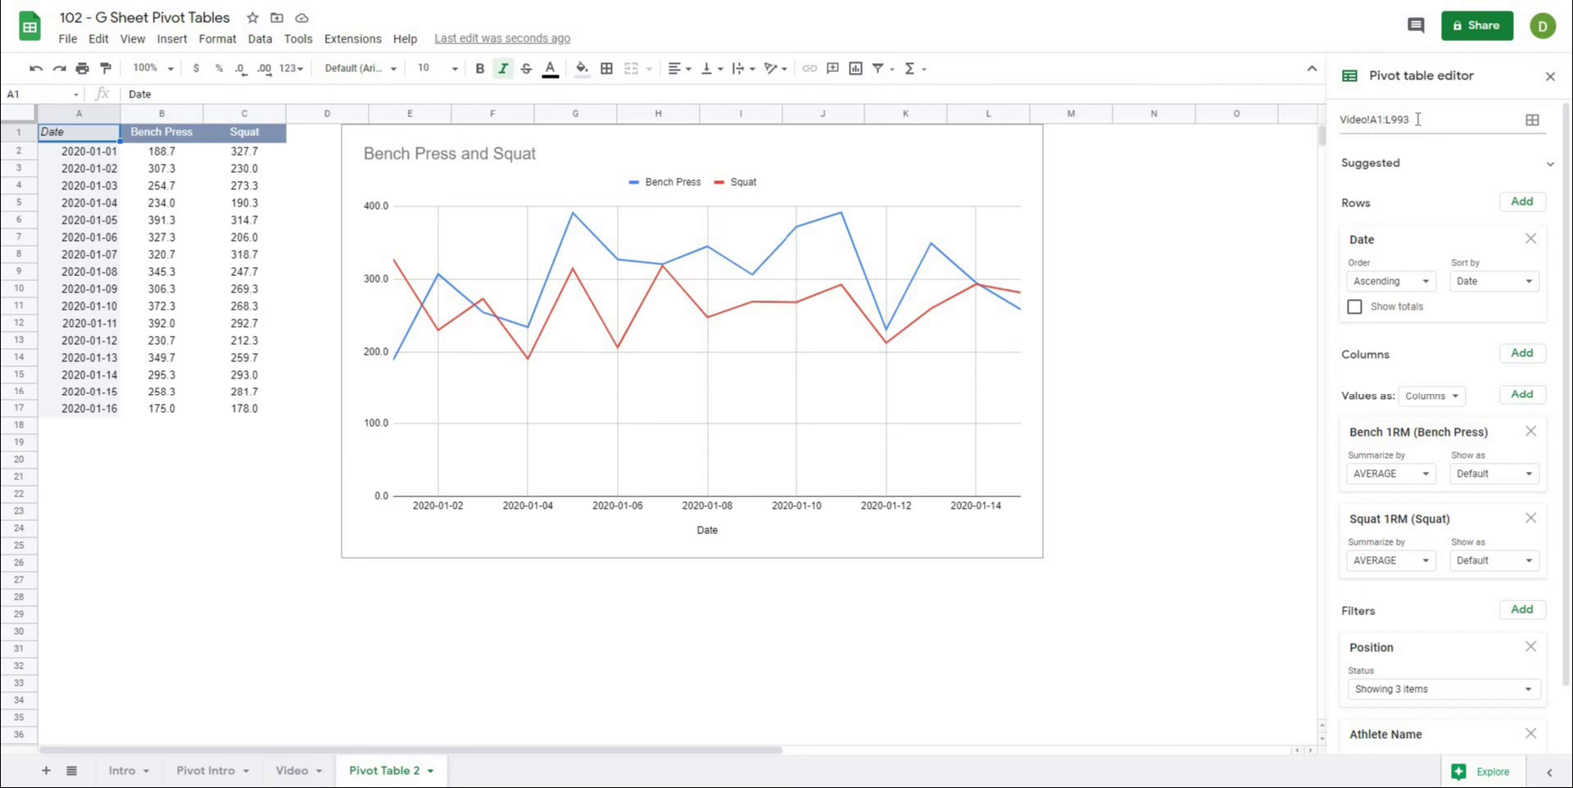
Step: On the Video sheet, fill the date series from B47 down through B52, from 2020-01-17 to 2020-01-21
click(292, 771)
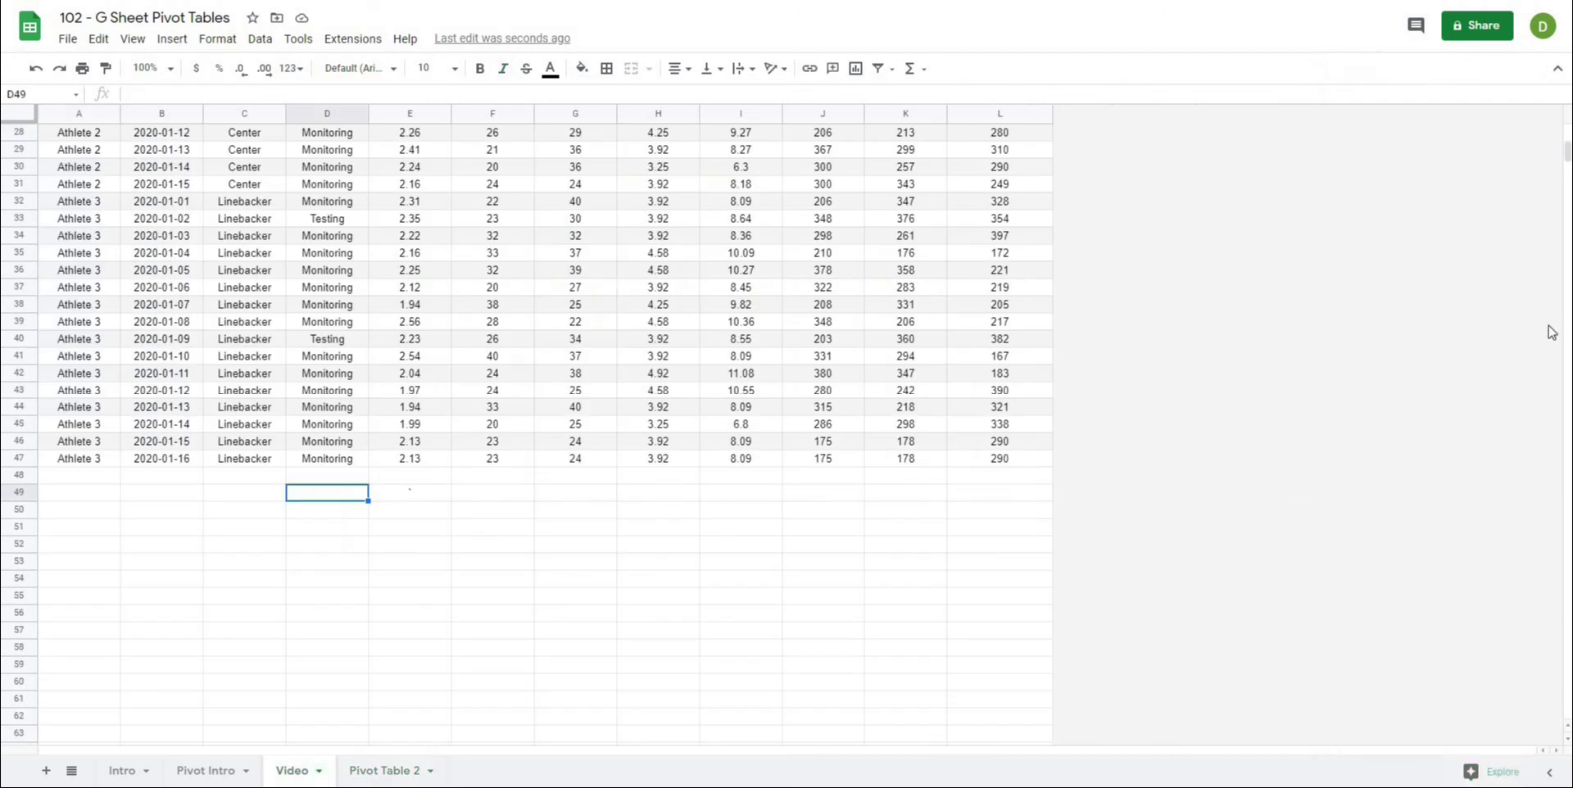
drag(1568, 154, 1567, 706)
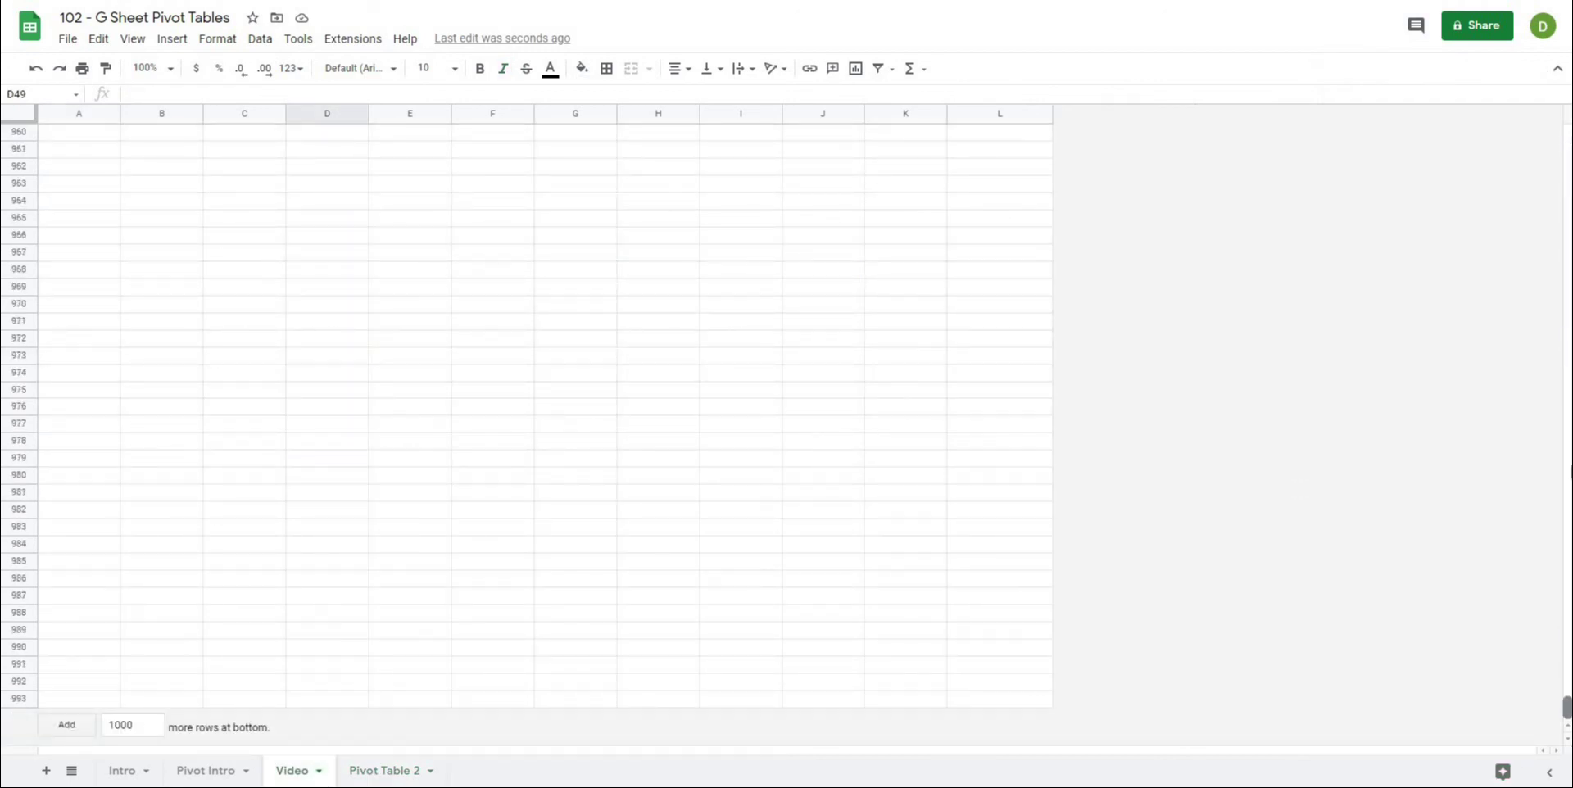
drag(1567, 706, 1569, 152)
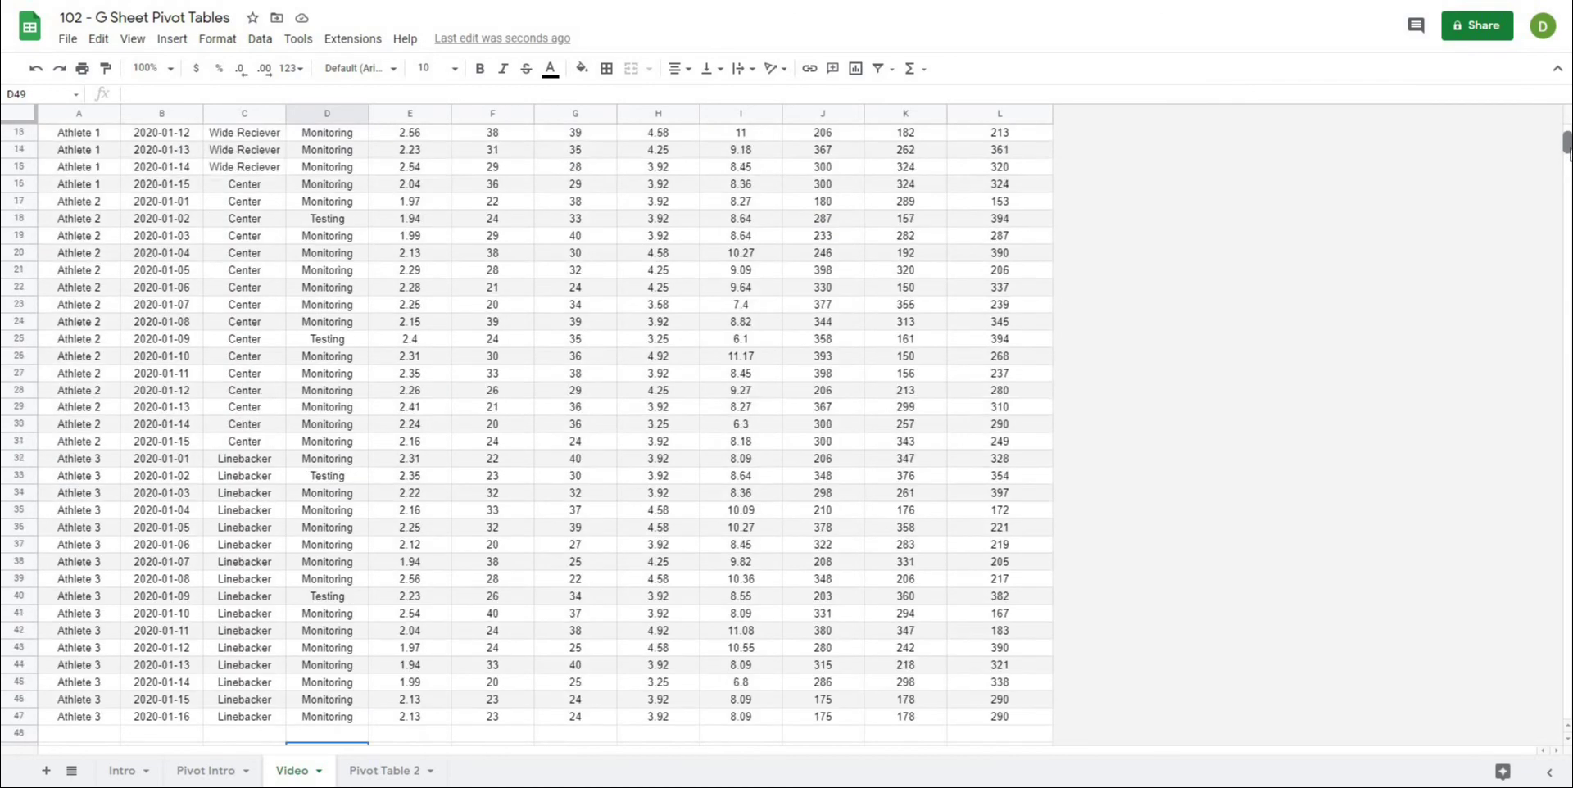
scroll(562, 418, down, 5)
drag(90, 521, 333, 519)
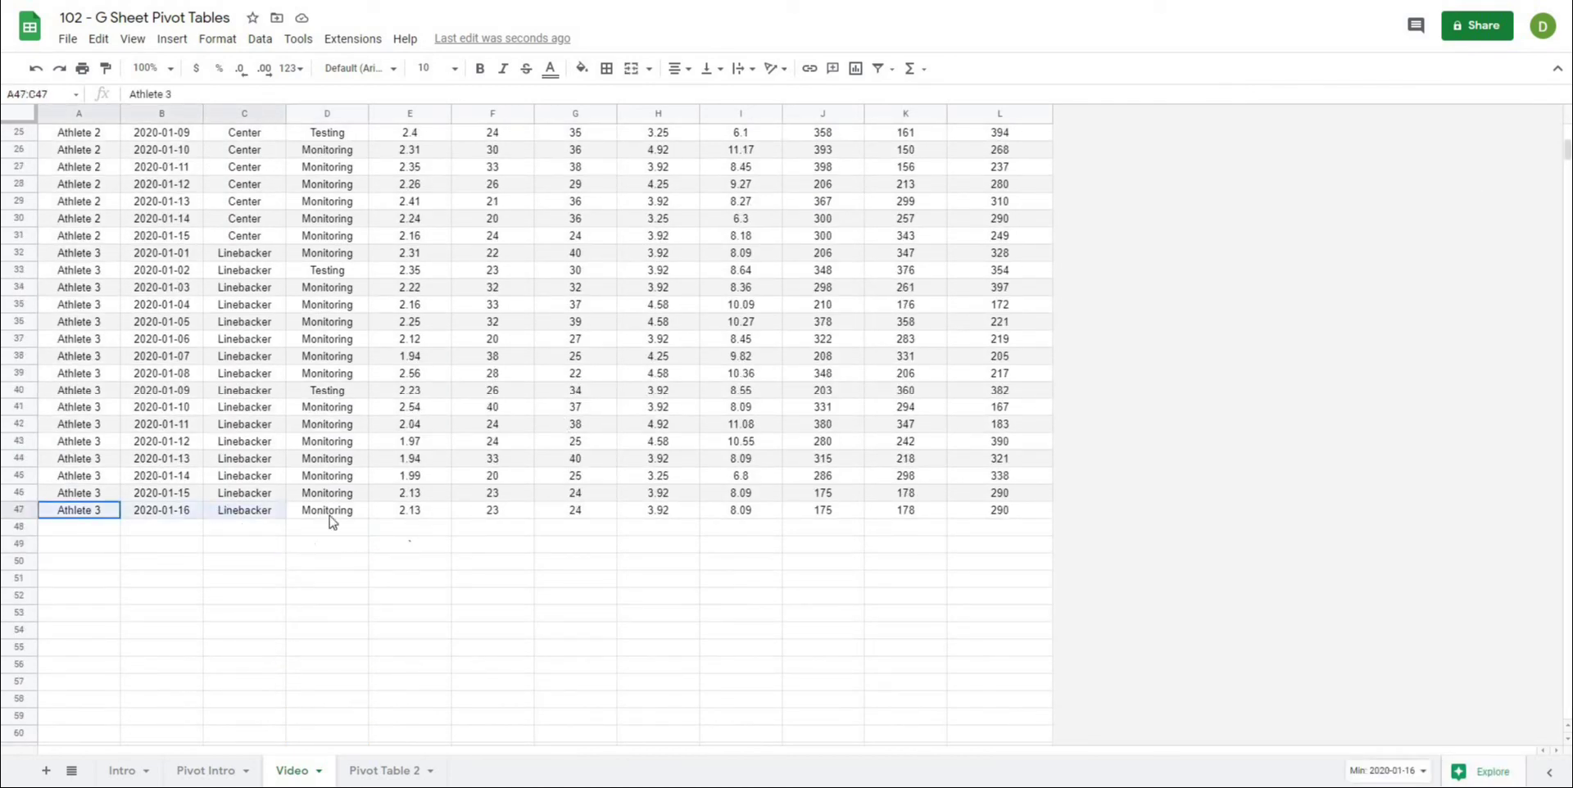
click(195, 514)
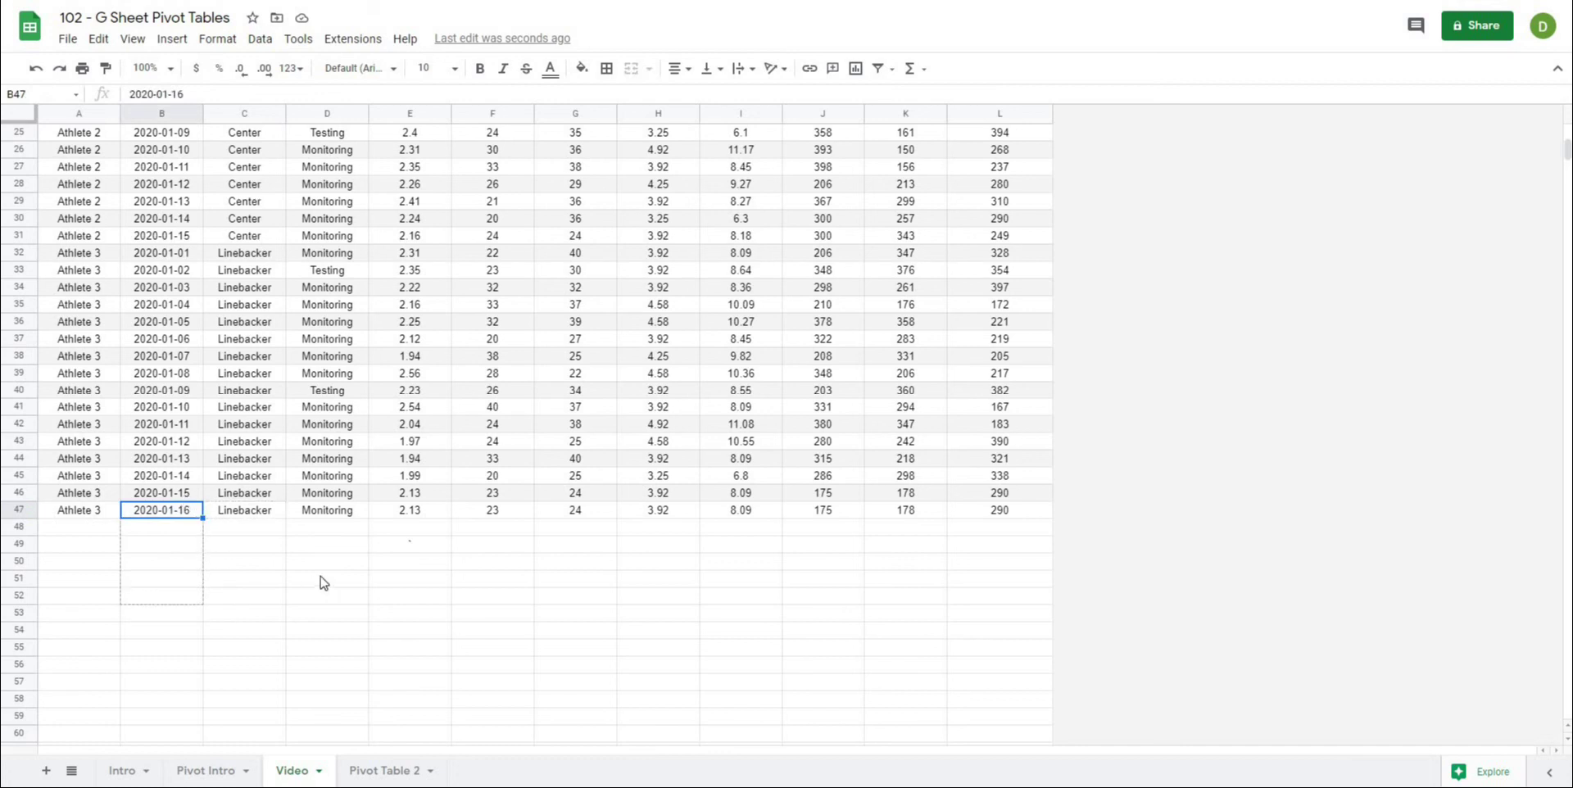
key(ctrl+Return)
Step: Copy the athlete entry in A47 into A48:A52 beside the new dates
click(105, 514)
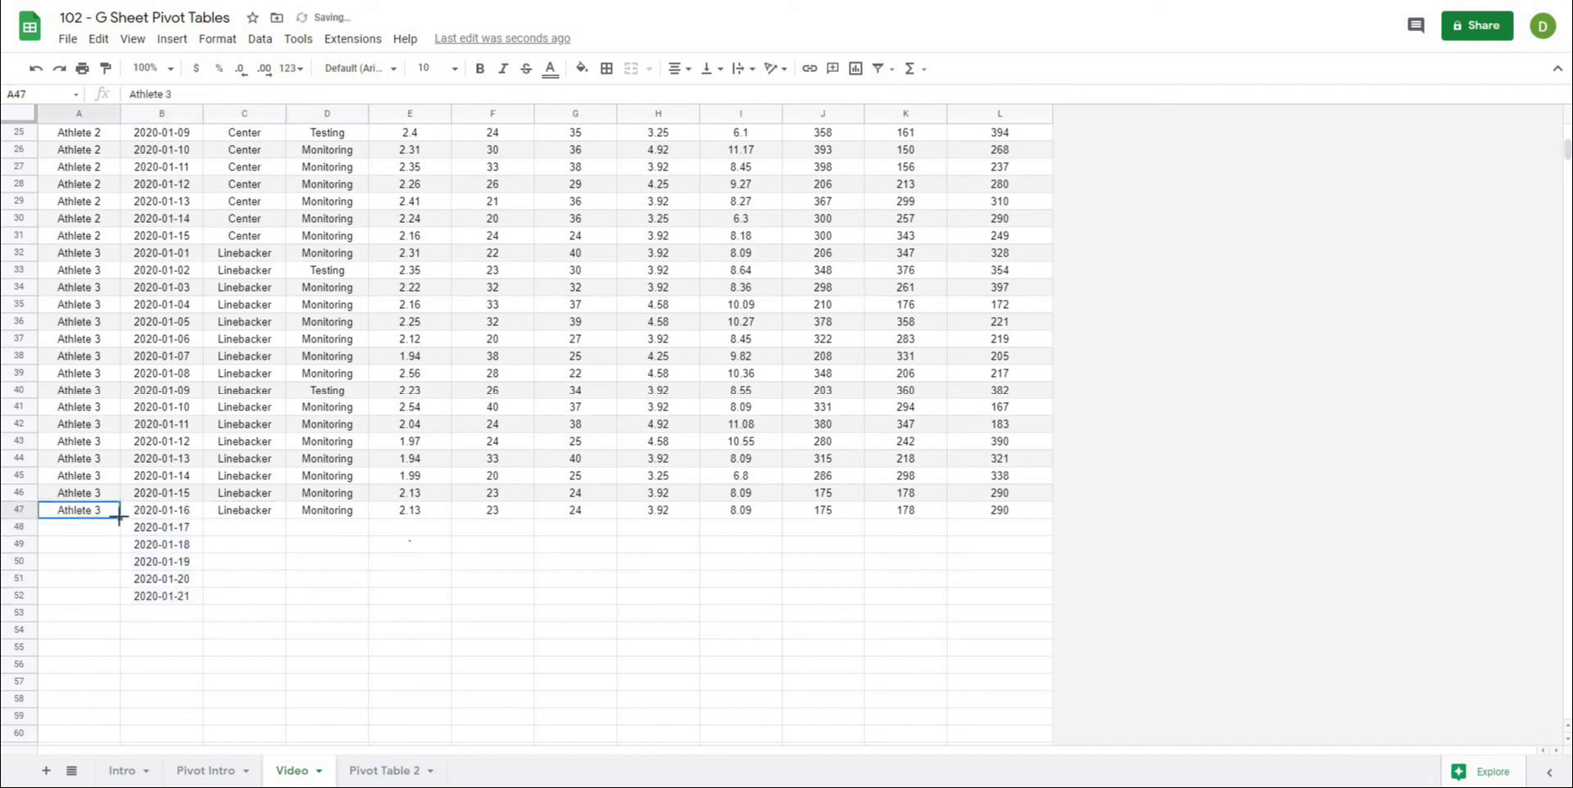
key(ctrl+c)
drag(100, 527, 100, 595)
key(ctrl+v)
Step: Copy the position, test type and result values in C47:L47 into C48:L52
drag(244, 510, 962, 517)
key(ctrl+c)
drag(254, 529, 740, 561)
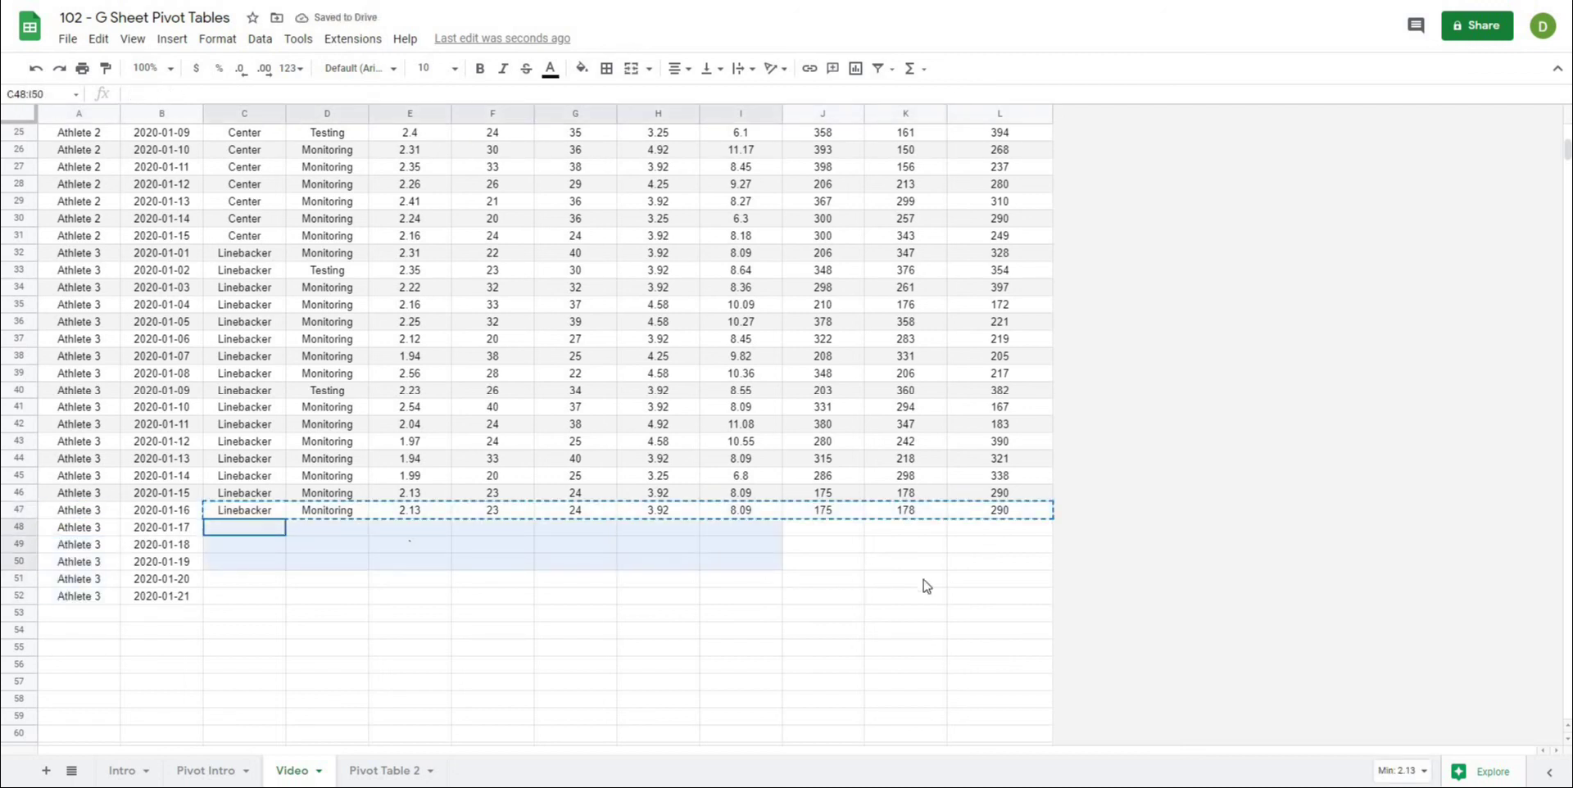
shift+click(980, 604)
key(ctrl+v)
click(611, 670)
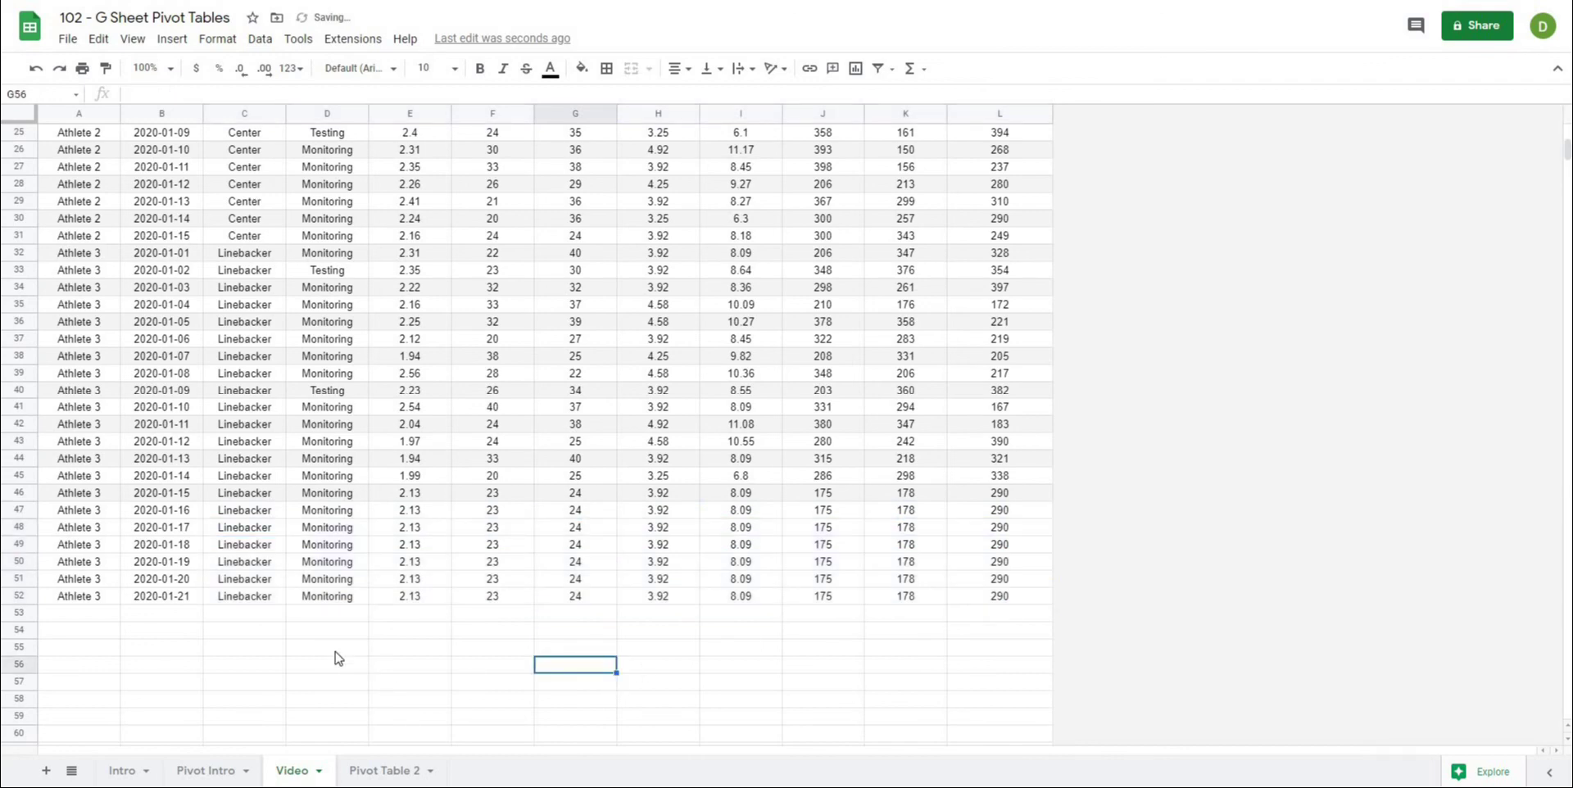
Step: On the Pivot Table 2 sheet, extend the Bench Press and Squat chart's data range to A1:C1000
click(373, 772)
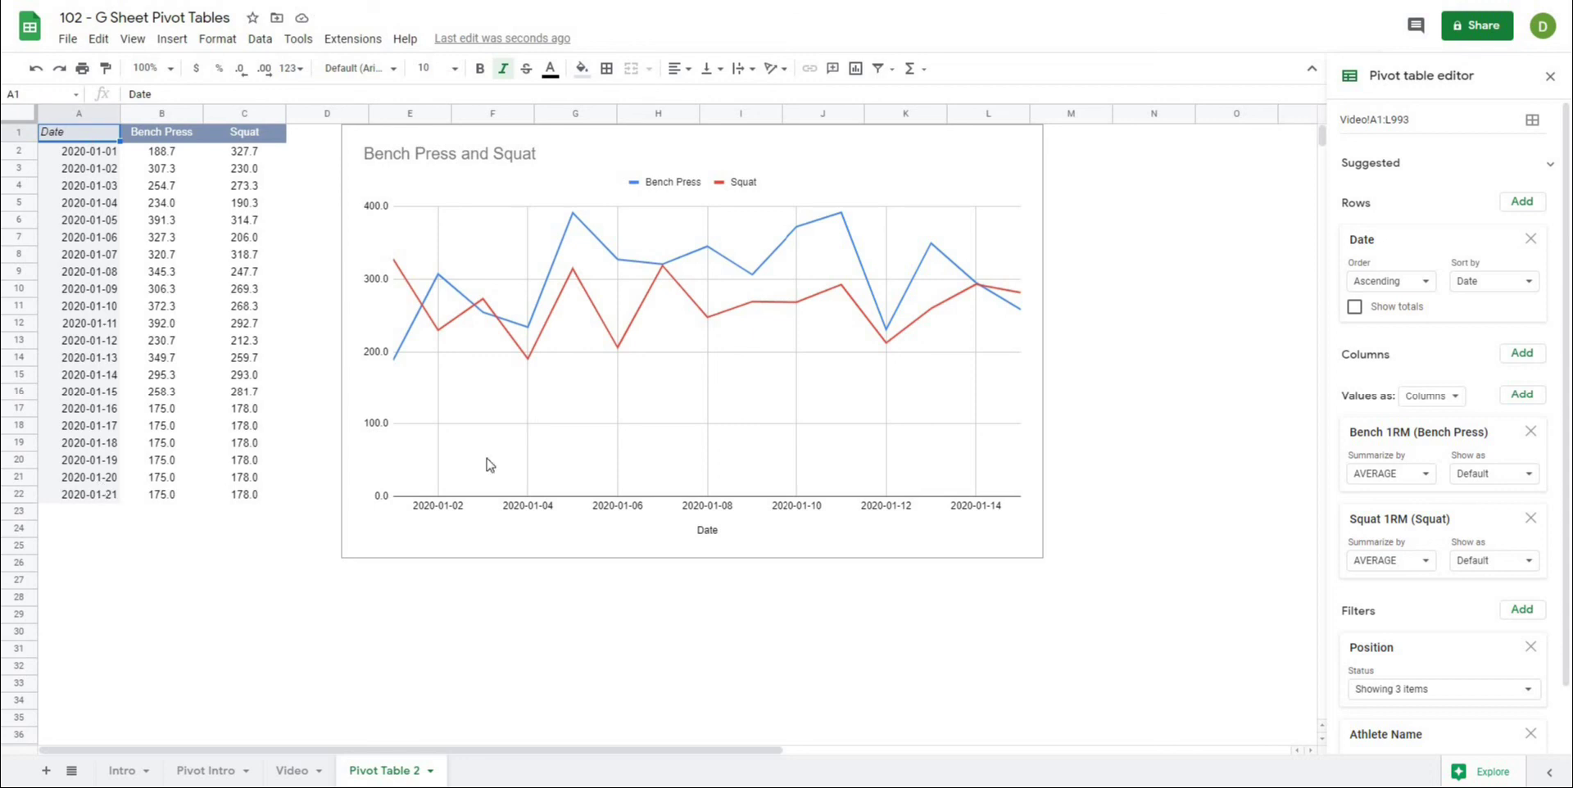
click(541, 179)
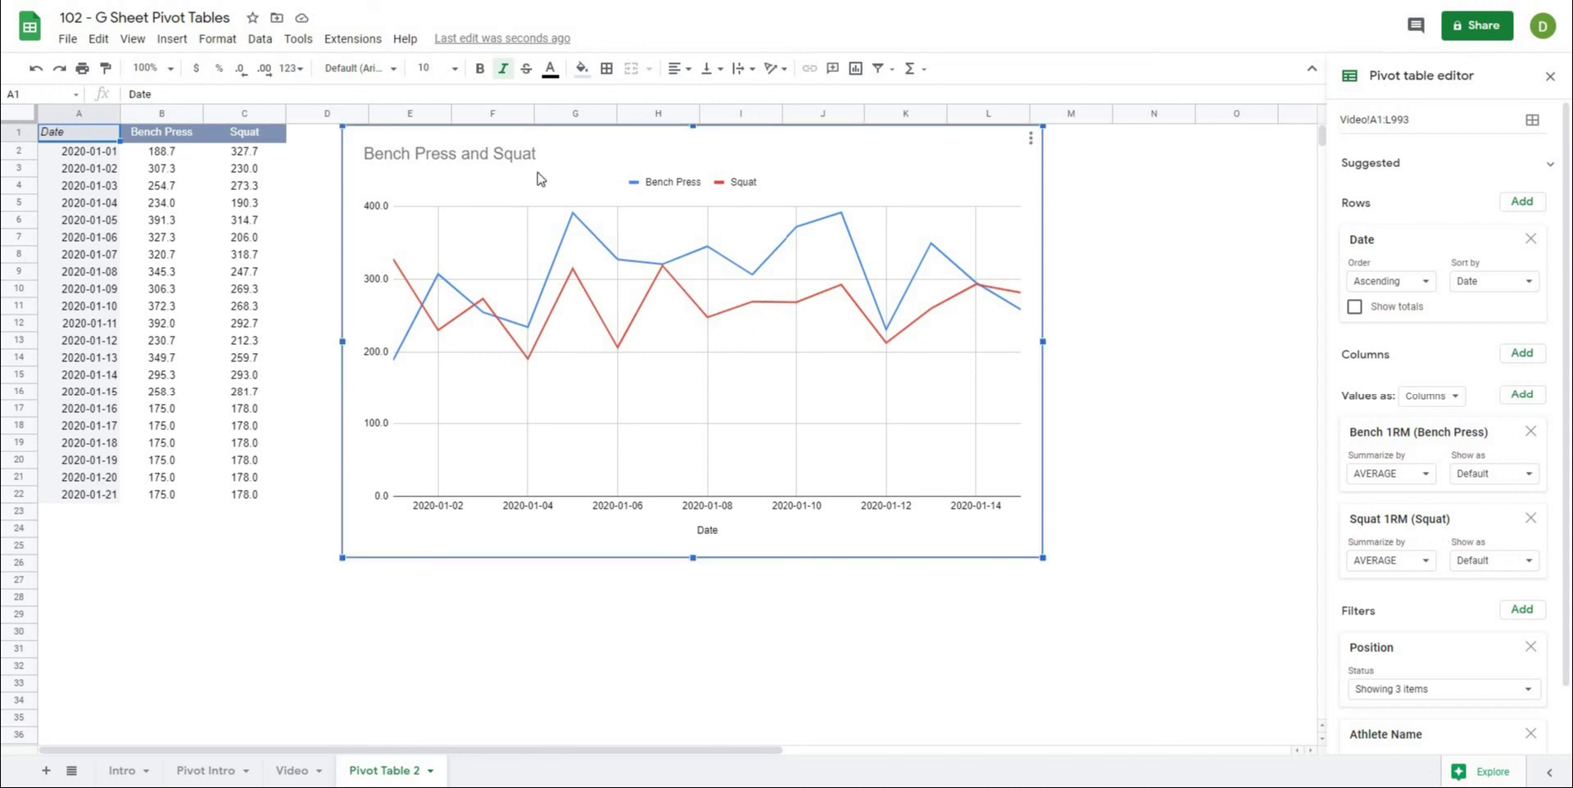
double_click(585, 162)
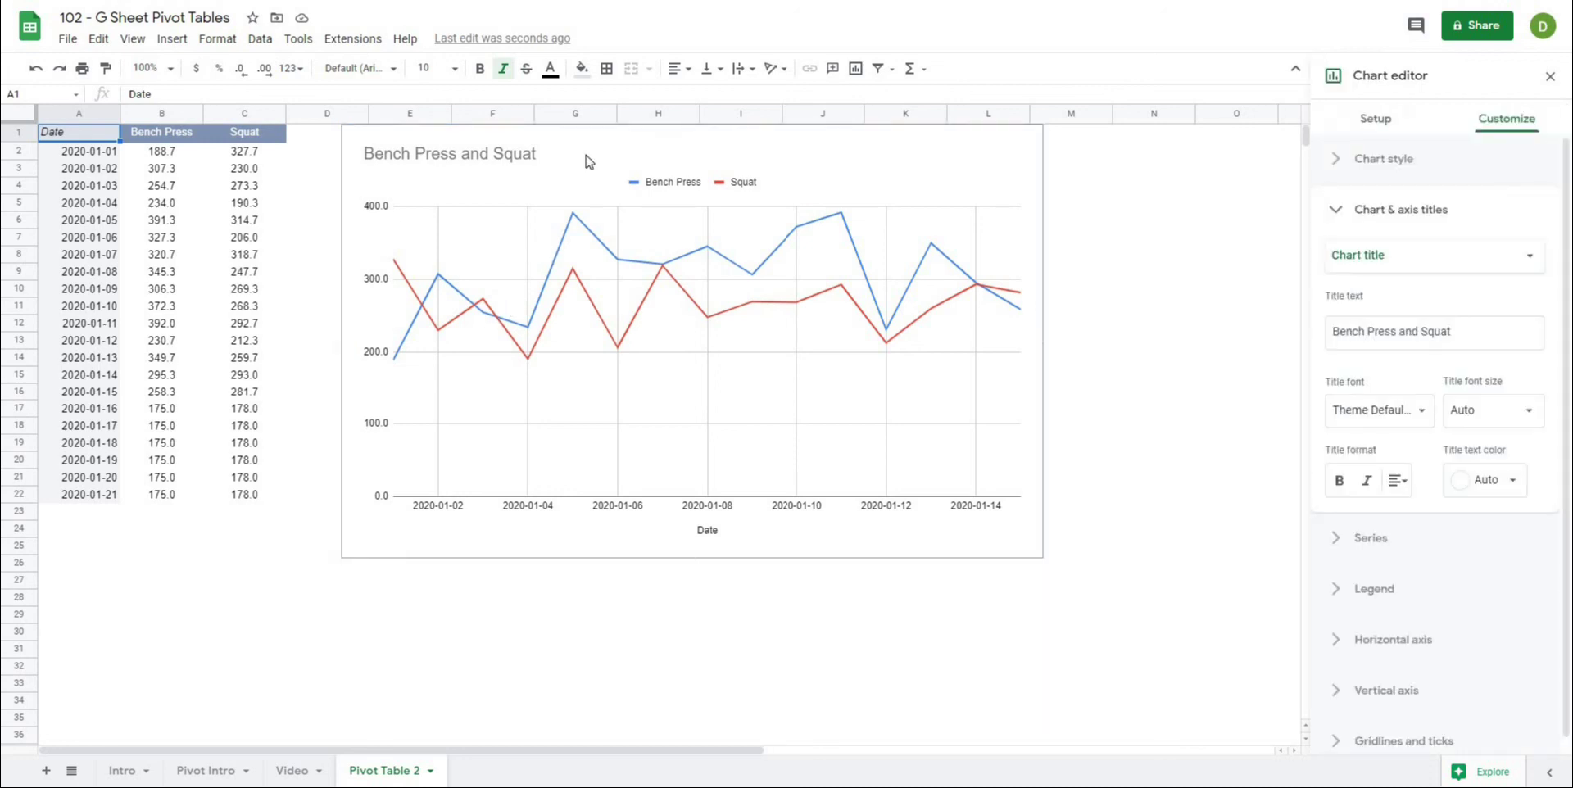
click(1376, 121)
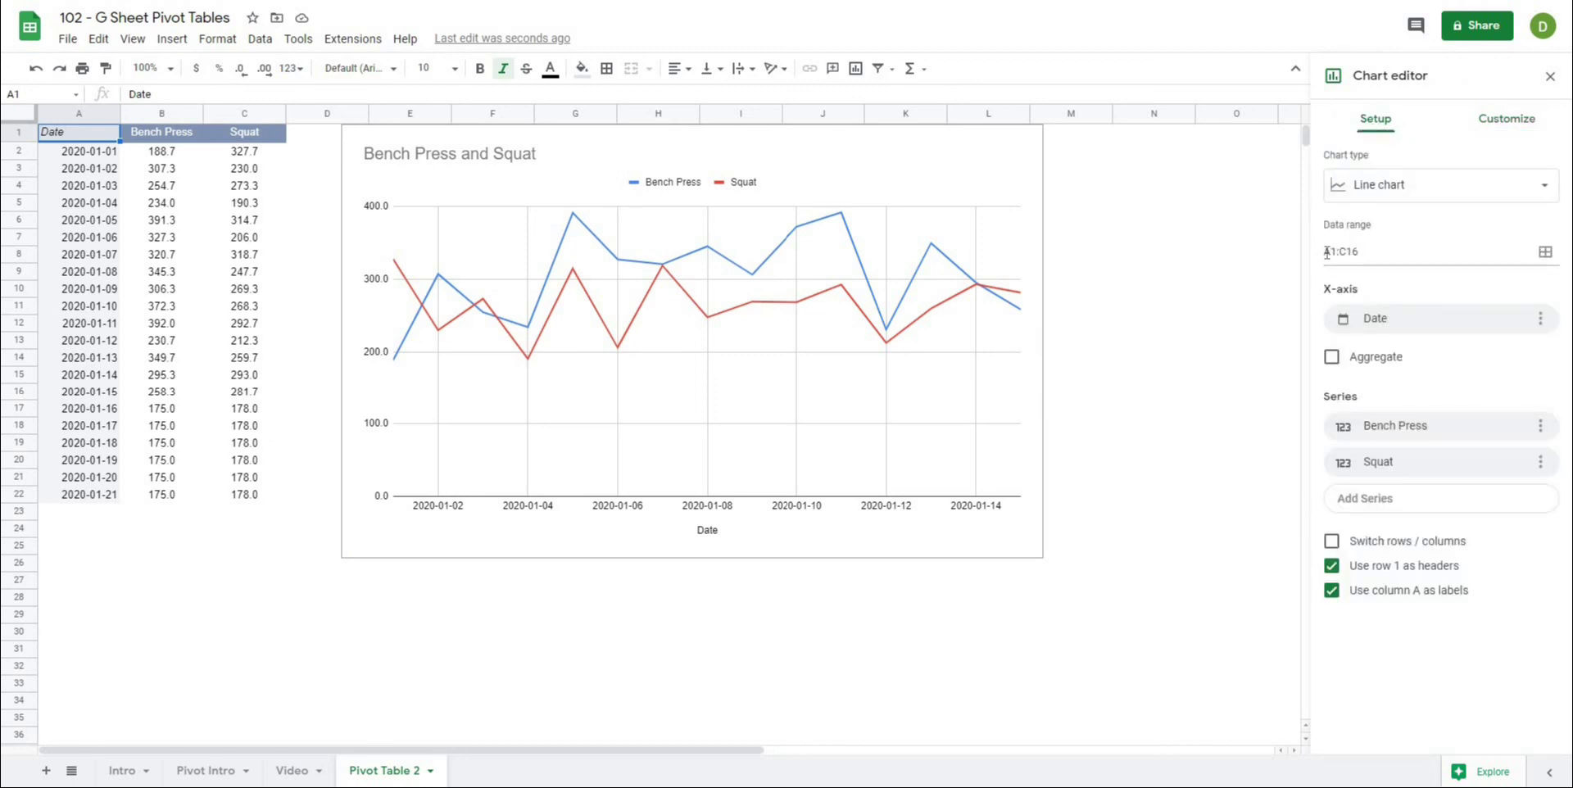
drag(1361, 251, 1346, 254)
text(1000)
click(1125, 373)
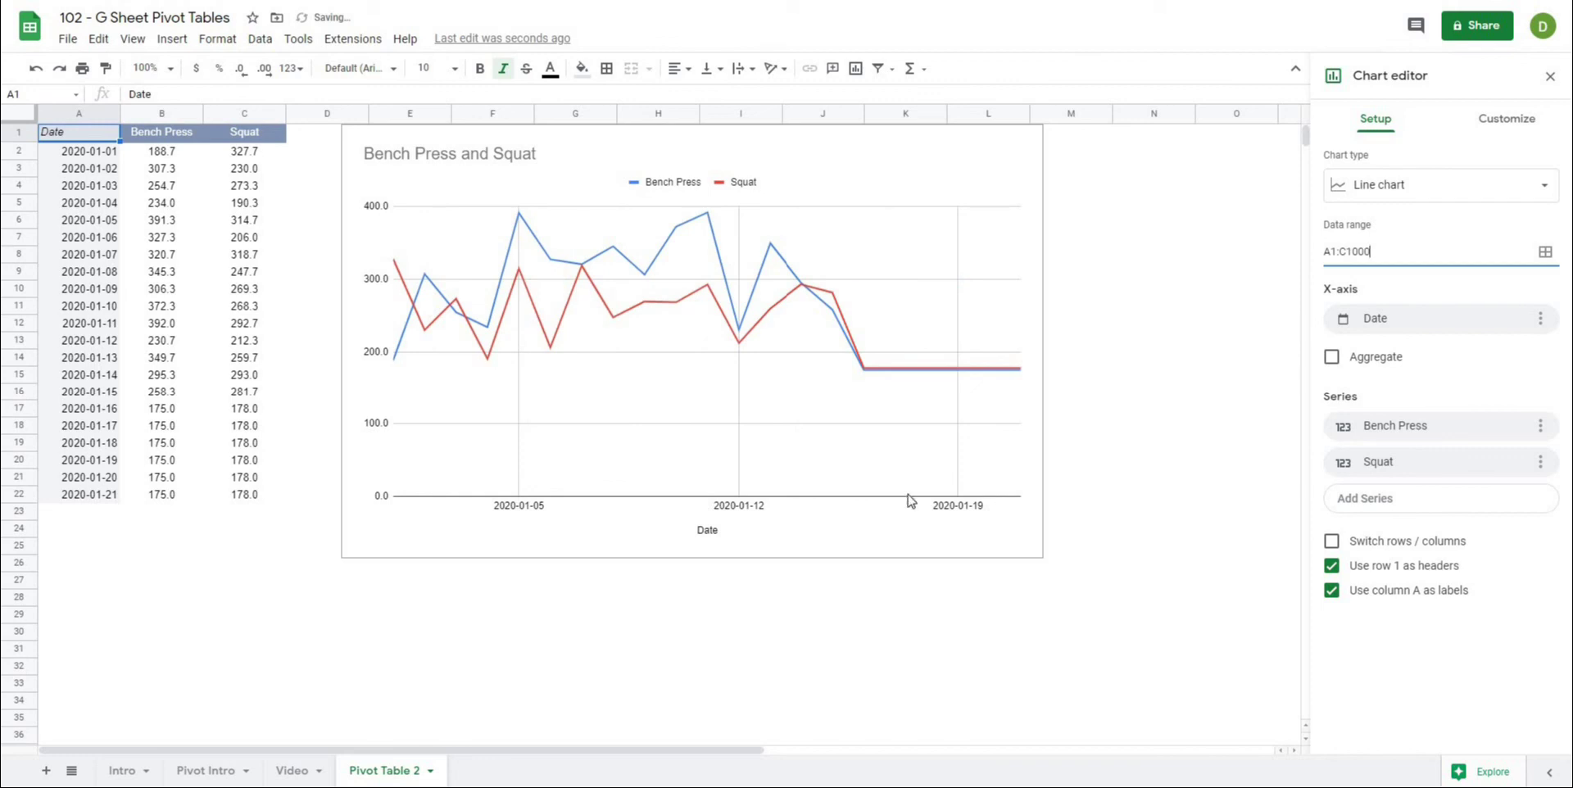
click(889, 361)
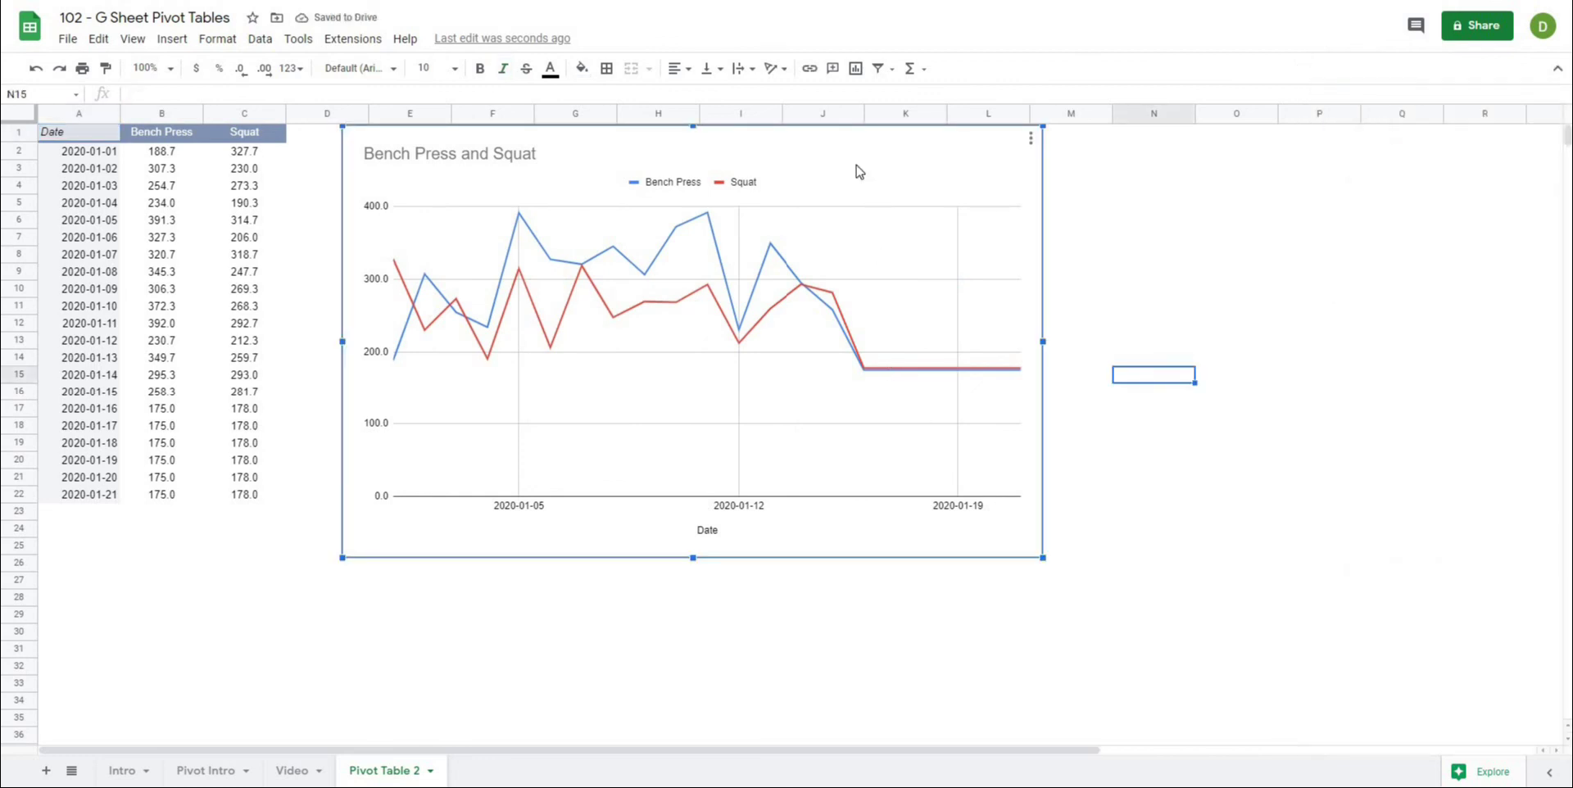
Step: Add a Date filter to the pivot table and open its list of filter values
click(215, 205)
click(145, 206)
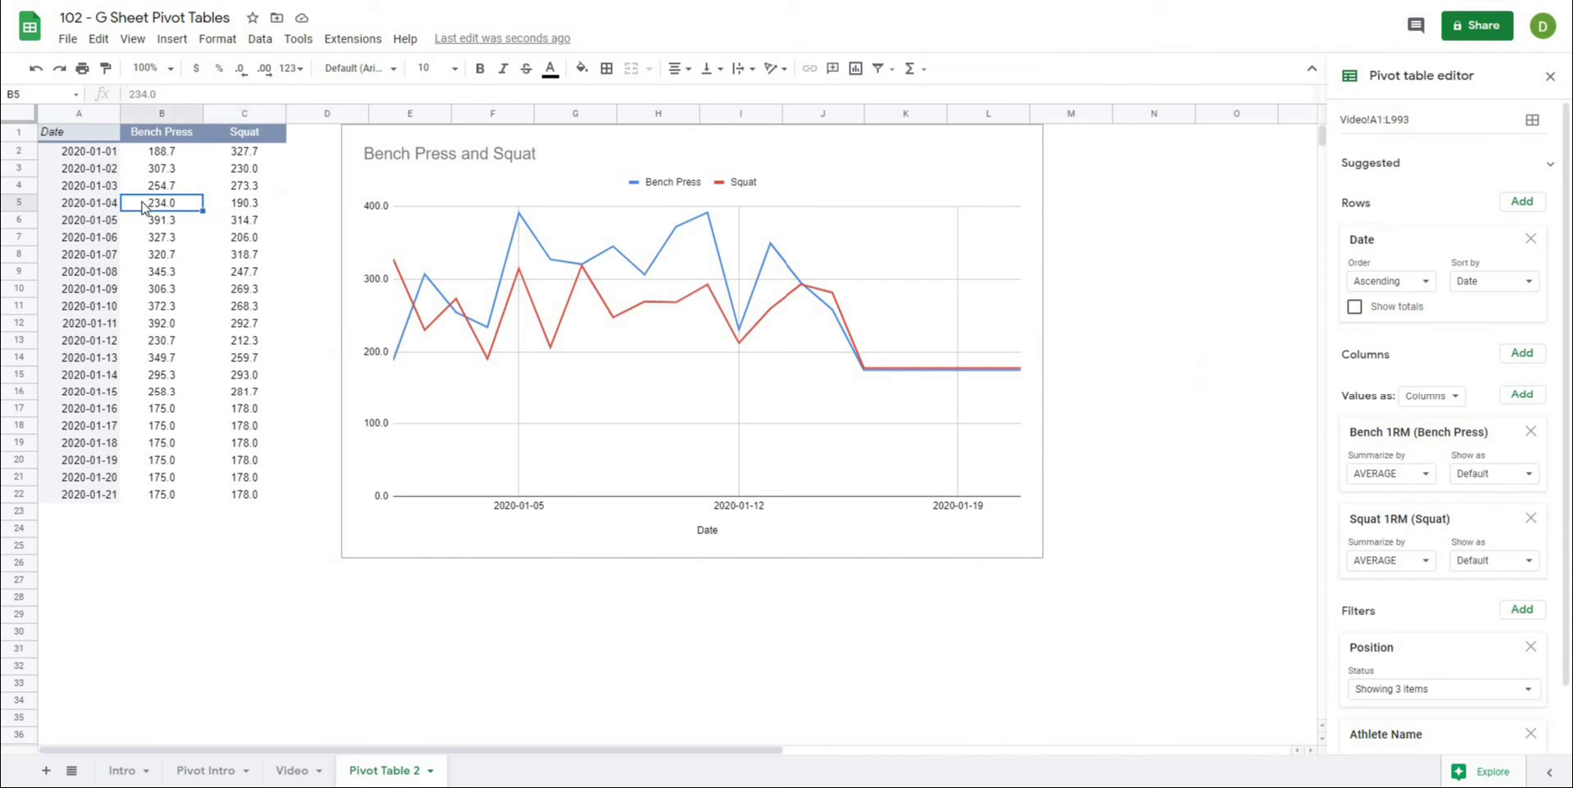
scroll(1499, 606, down, 1)
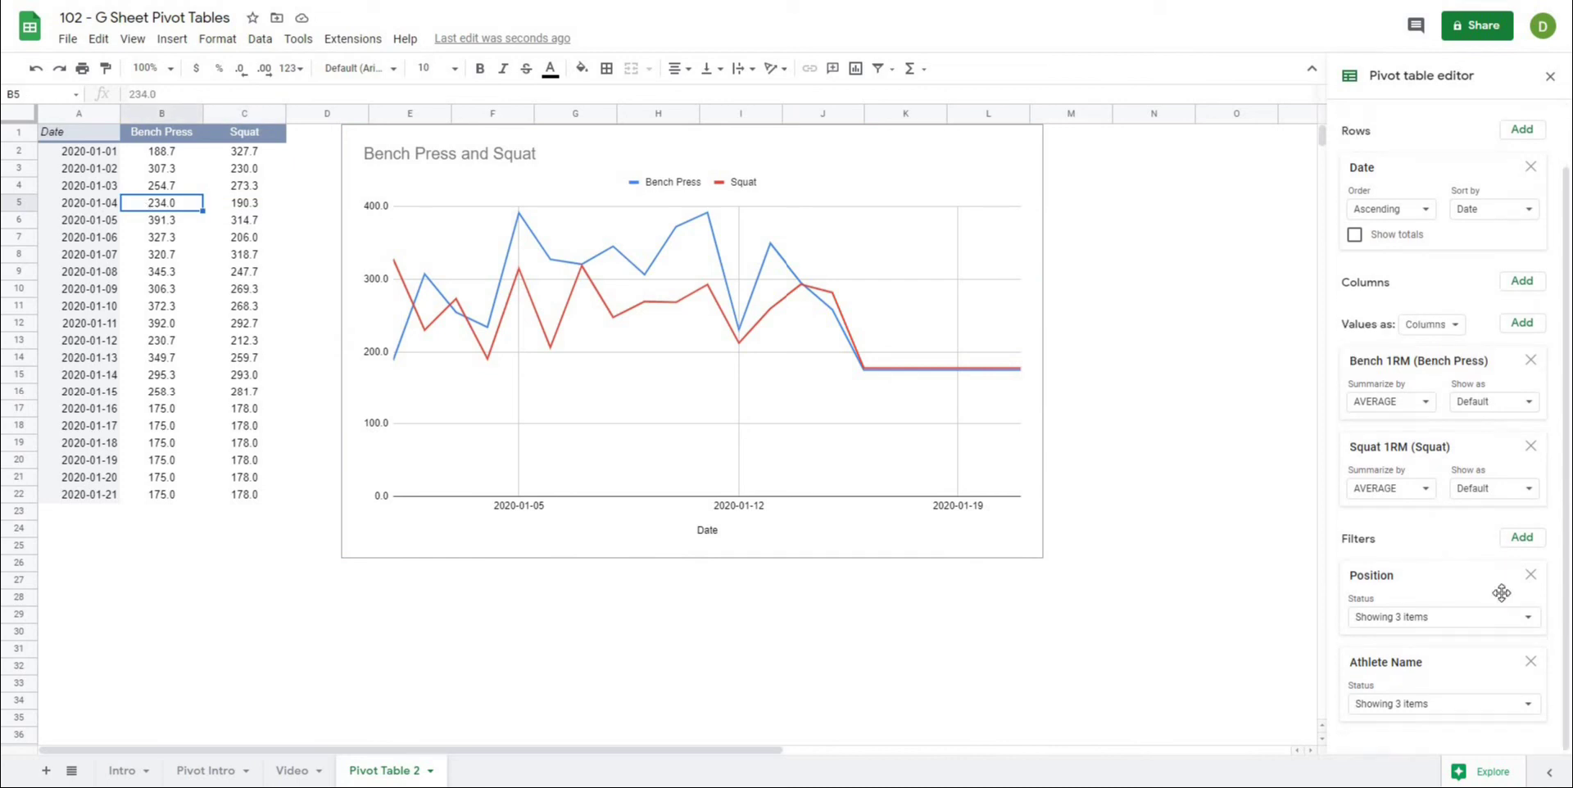
click(1522, 537)
click(1453, 275)
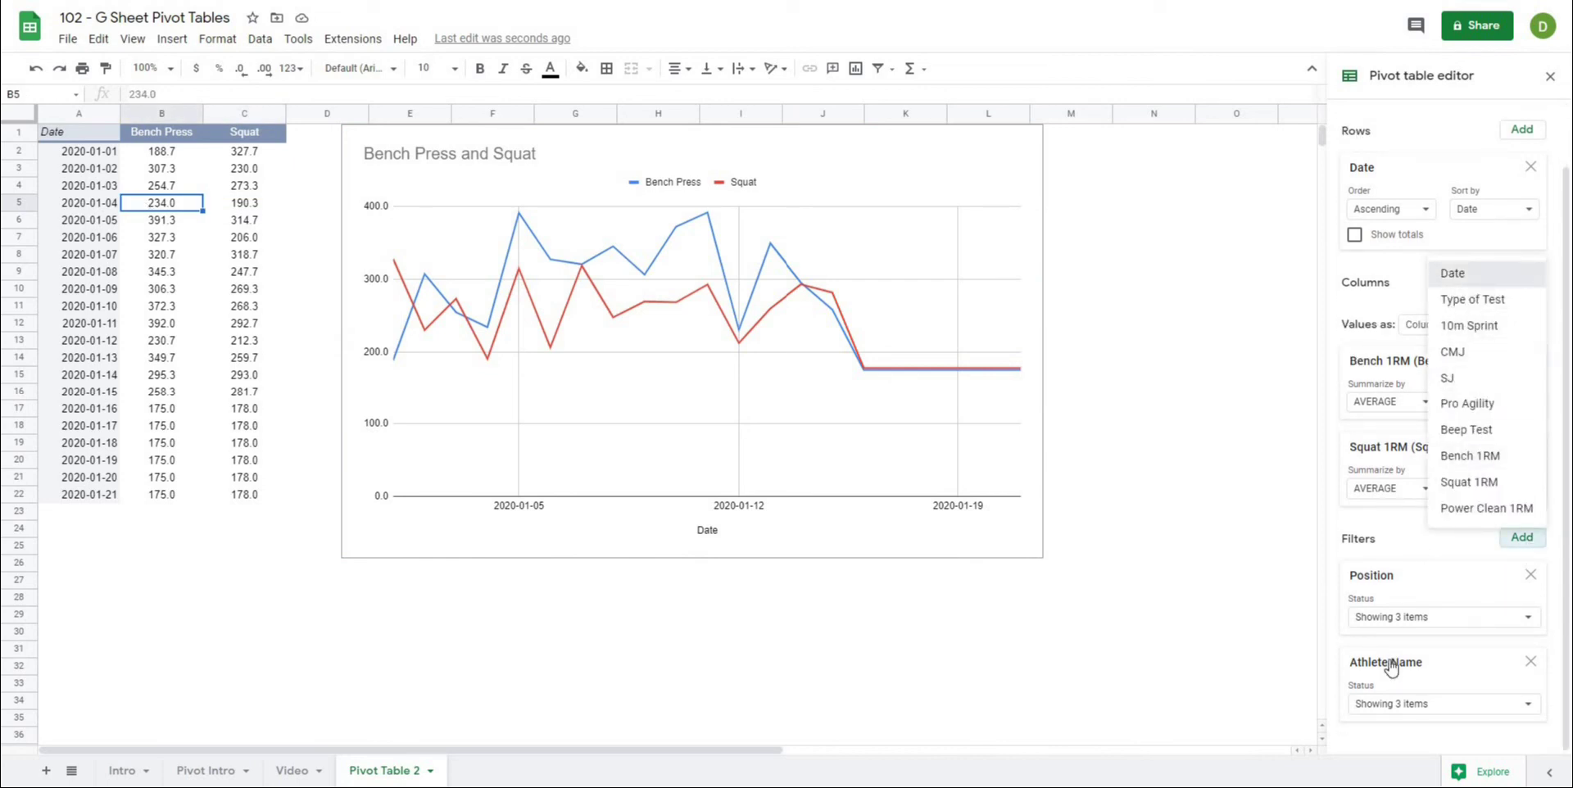
click(1421, 737)
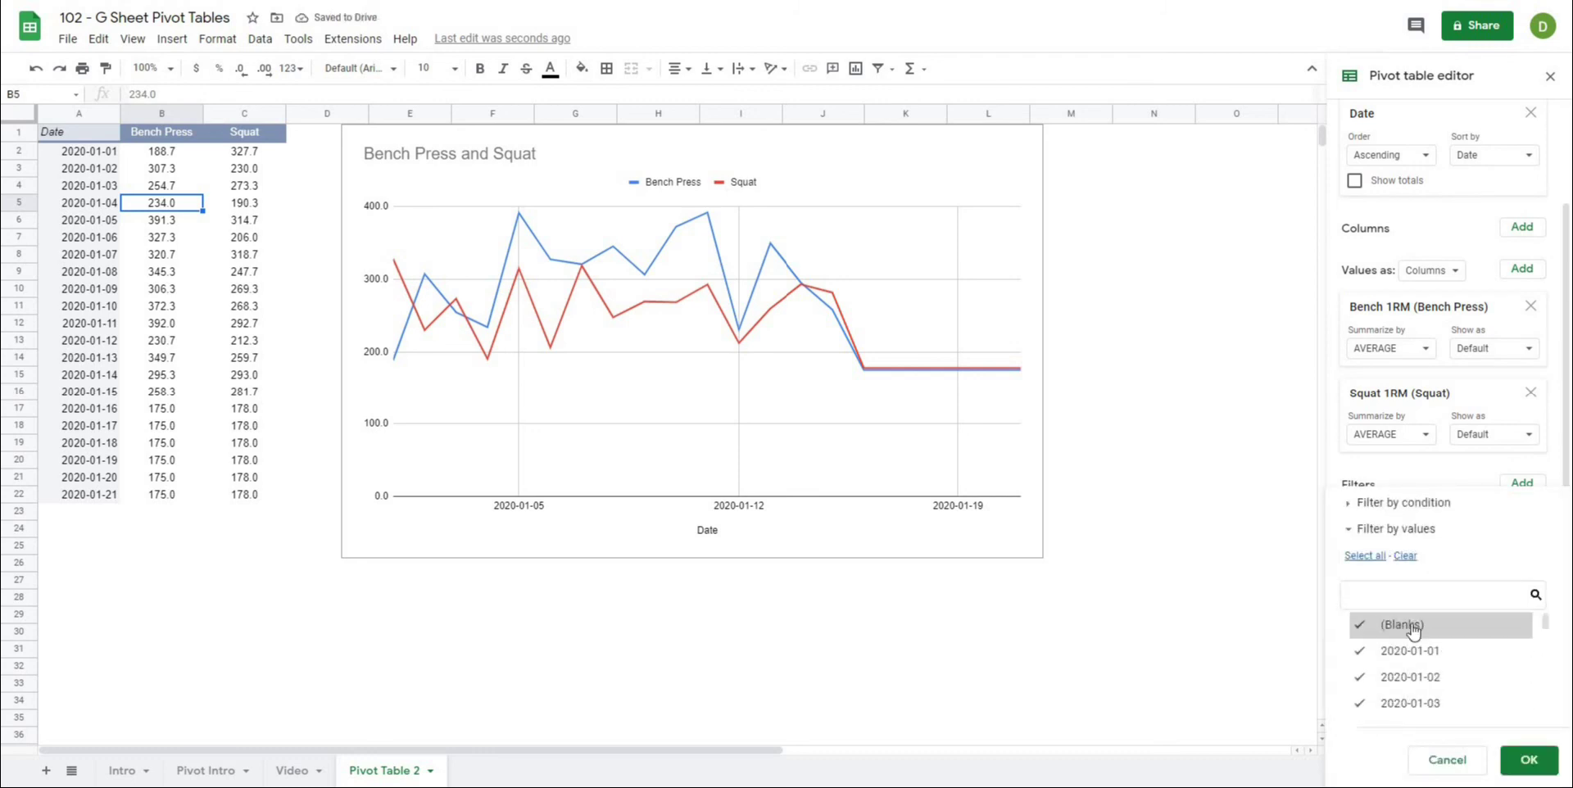
Step: Filter the pivot table by Date to show only 2020-01-01, 2020-01-02, 2020-01-08 and 2020-01-09
click(1405, 557)
click(1393, 652)
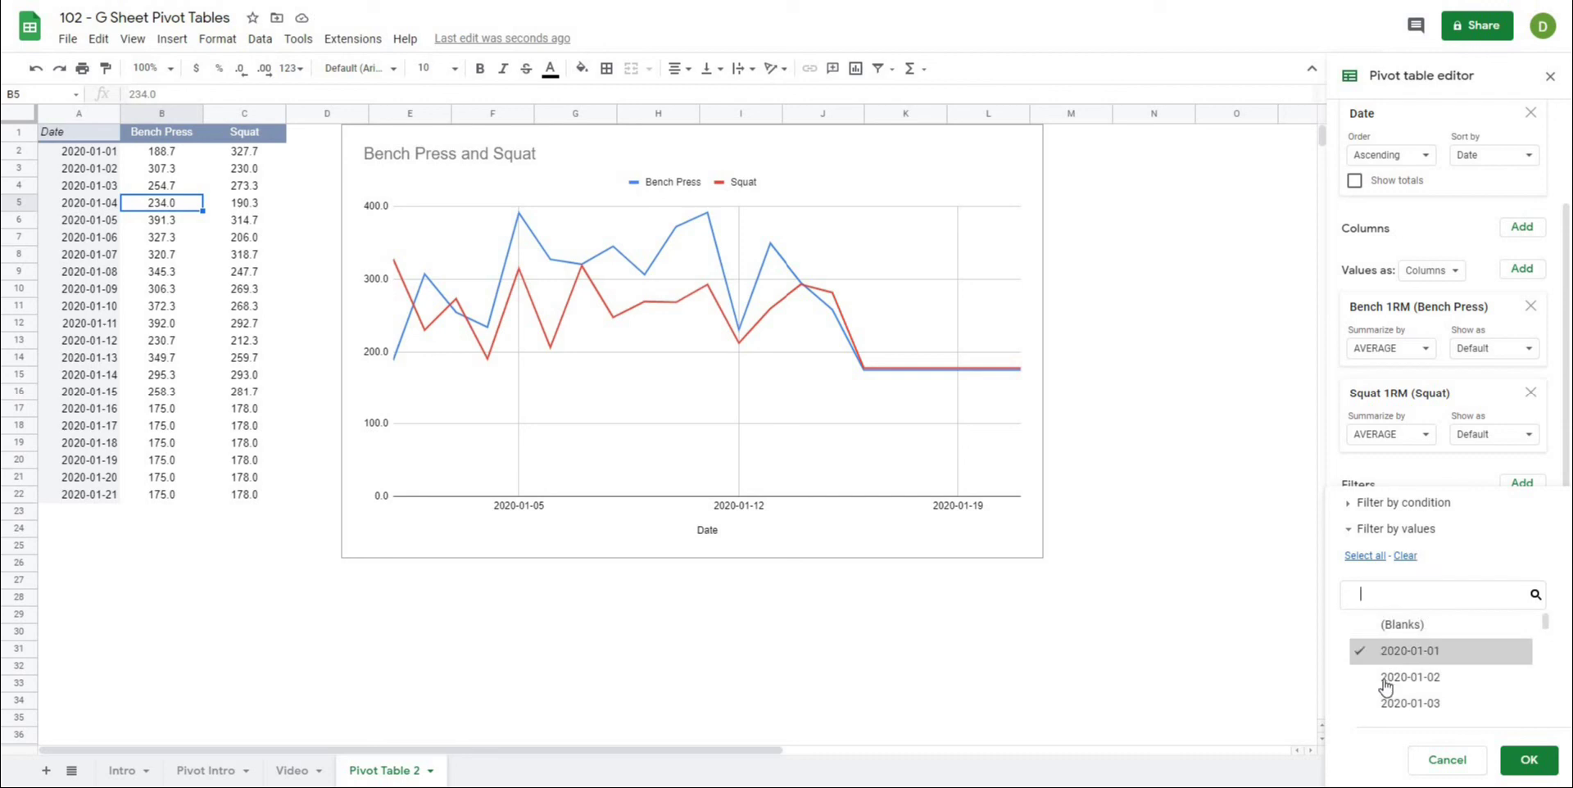
click(1393, 677)
scroll(1397, 693, down, 2)
click(1399, 680)
click(1397, 696)
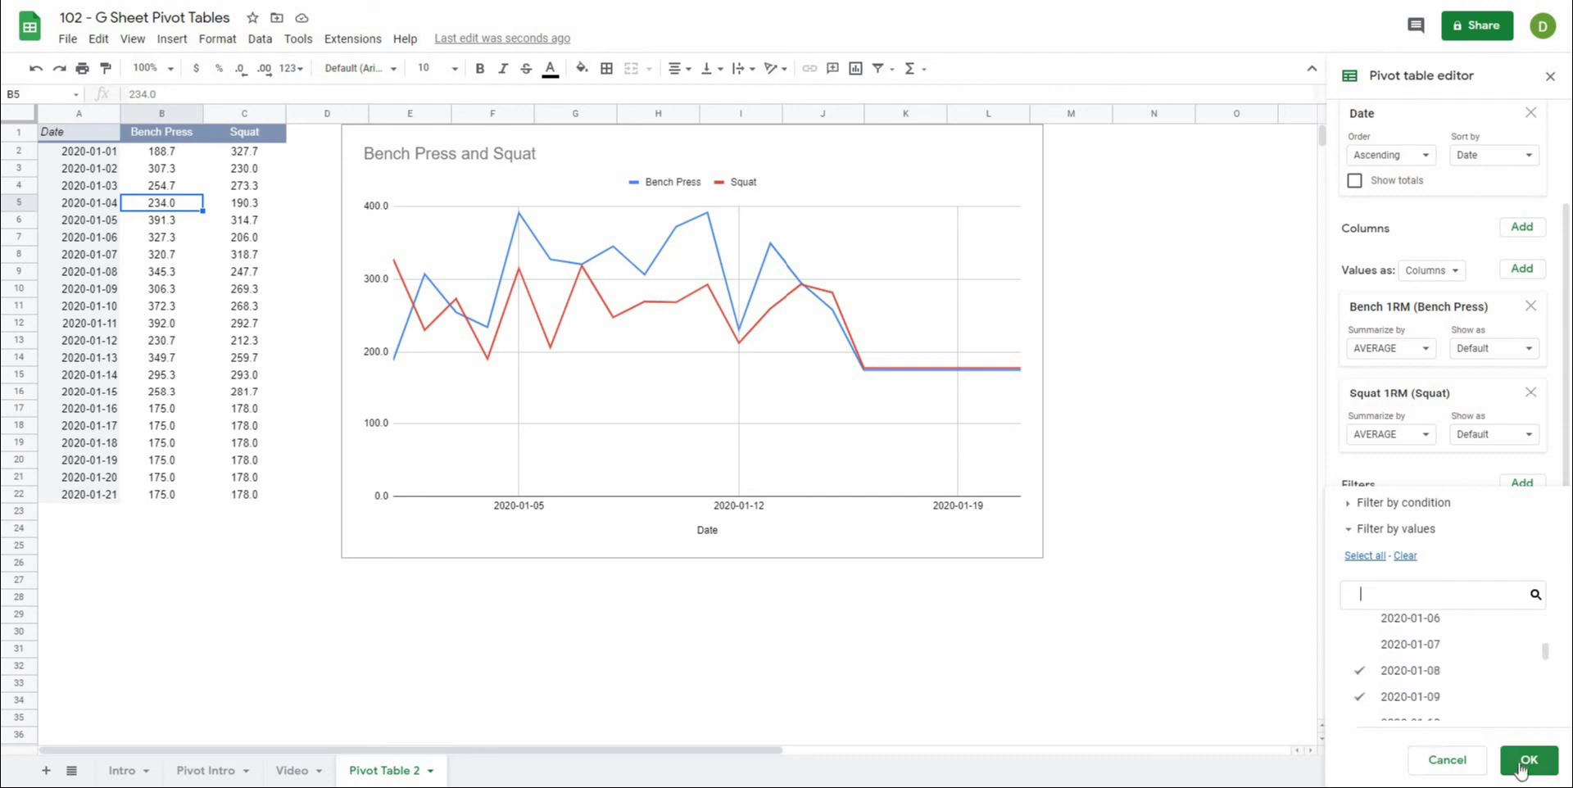
click(1527, 759)
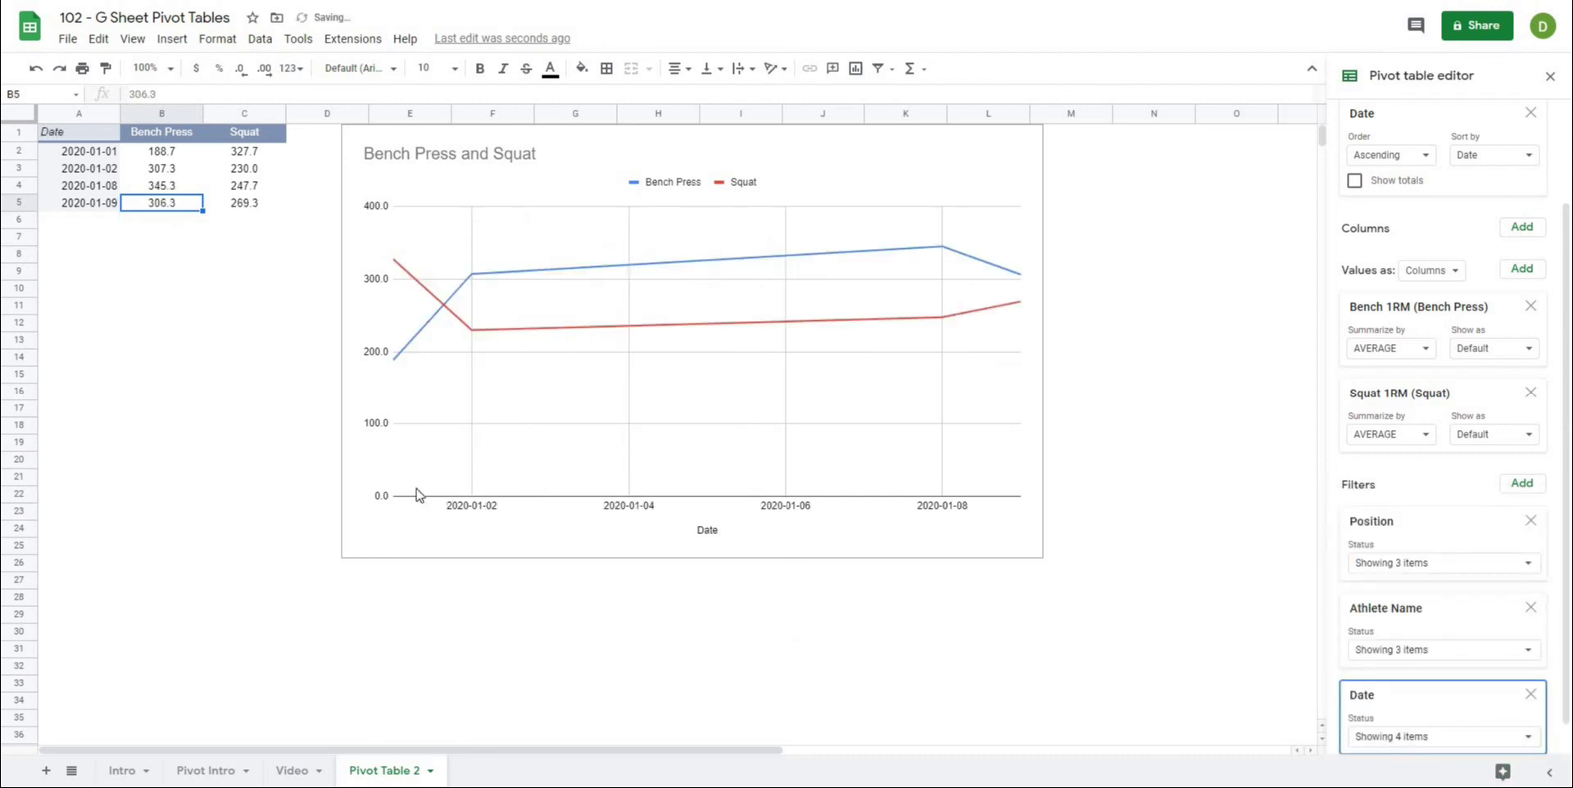
Step: Reset the Date filter to include all dates, and close the pivot table editor
click(1528, 737)
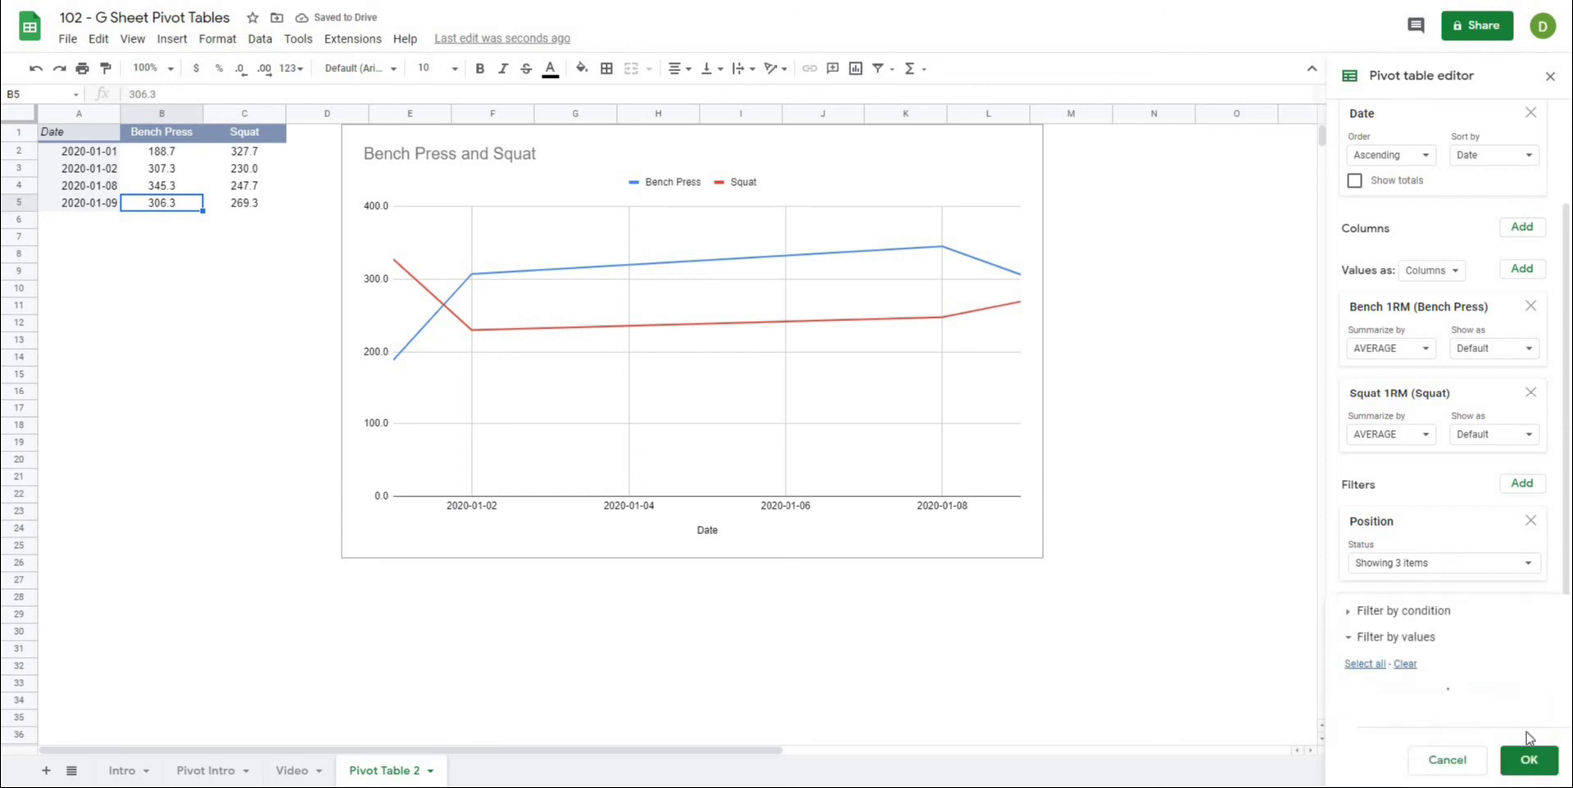
click(1364, 556)
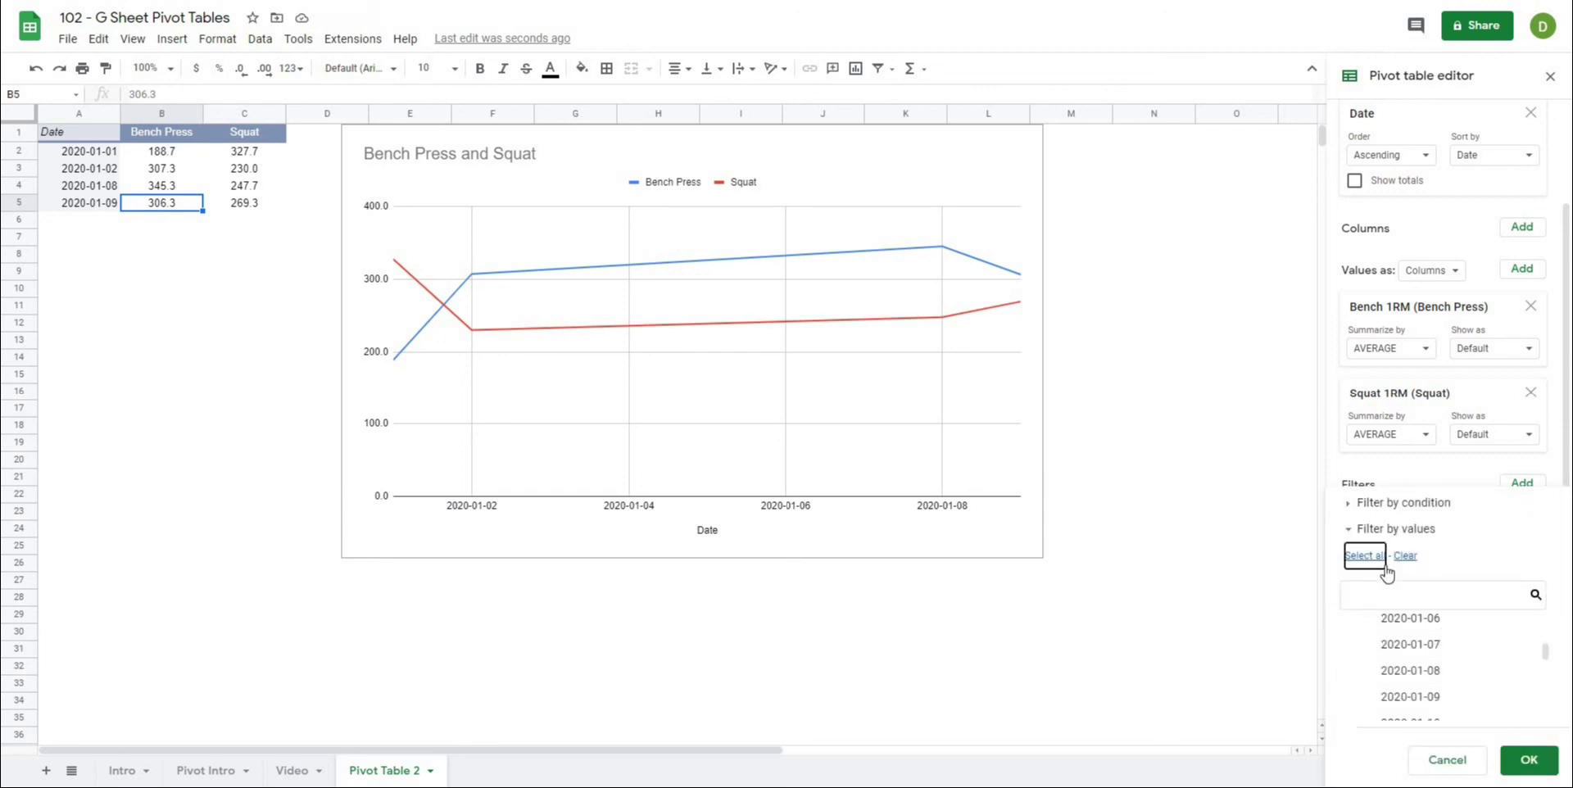
click(1529, 760)
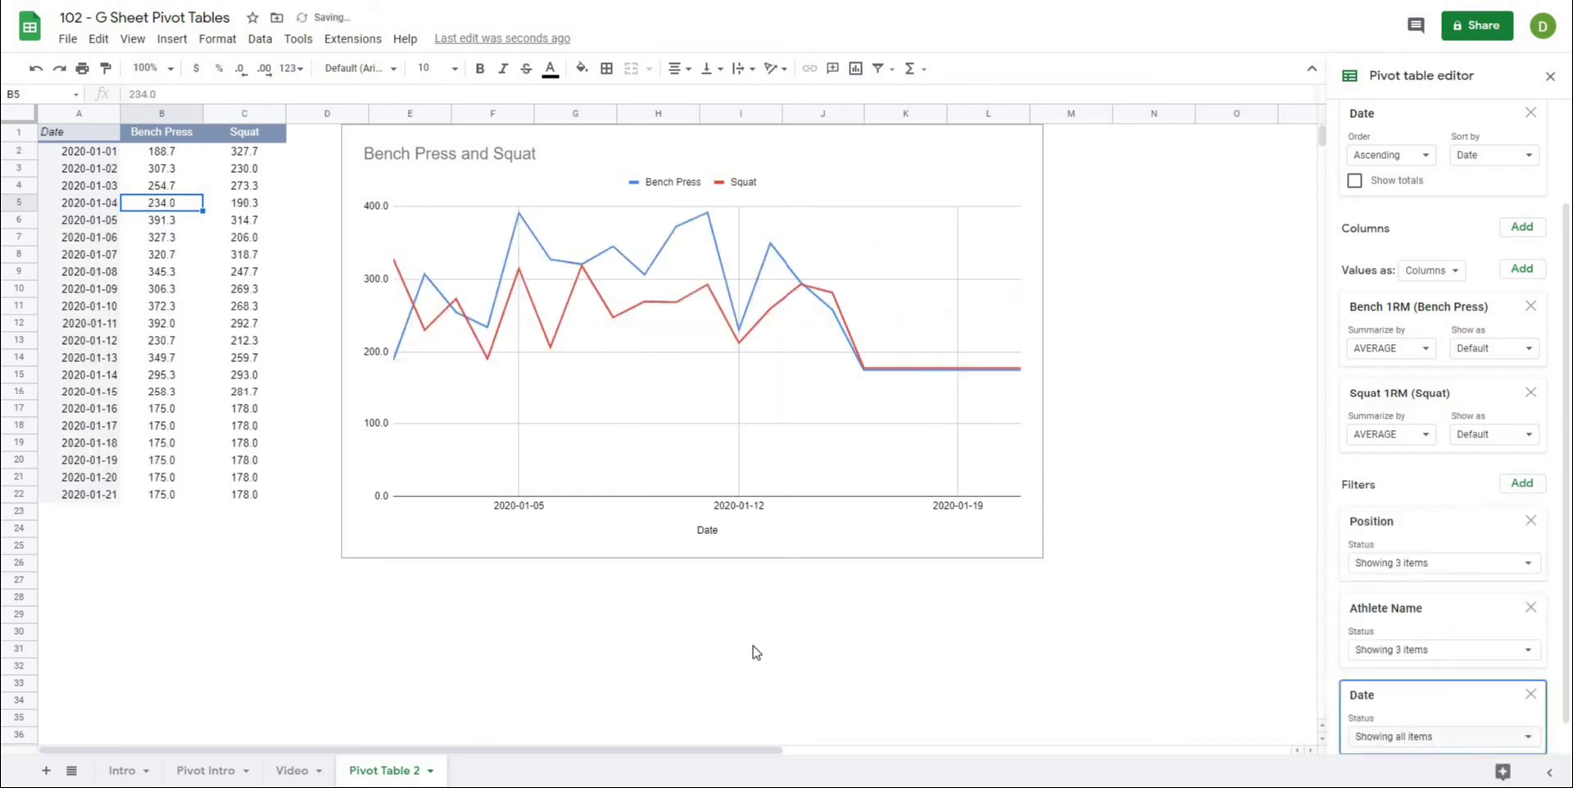
click(611, 634)
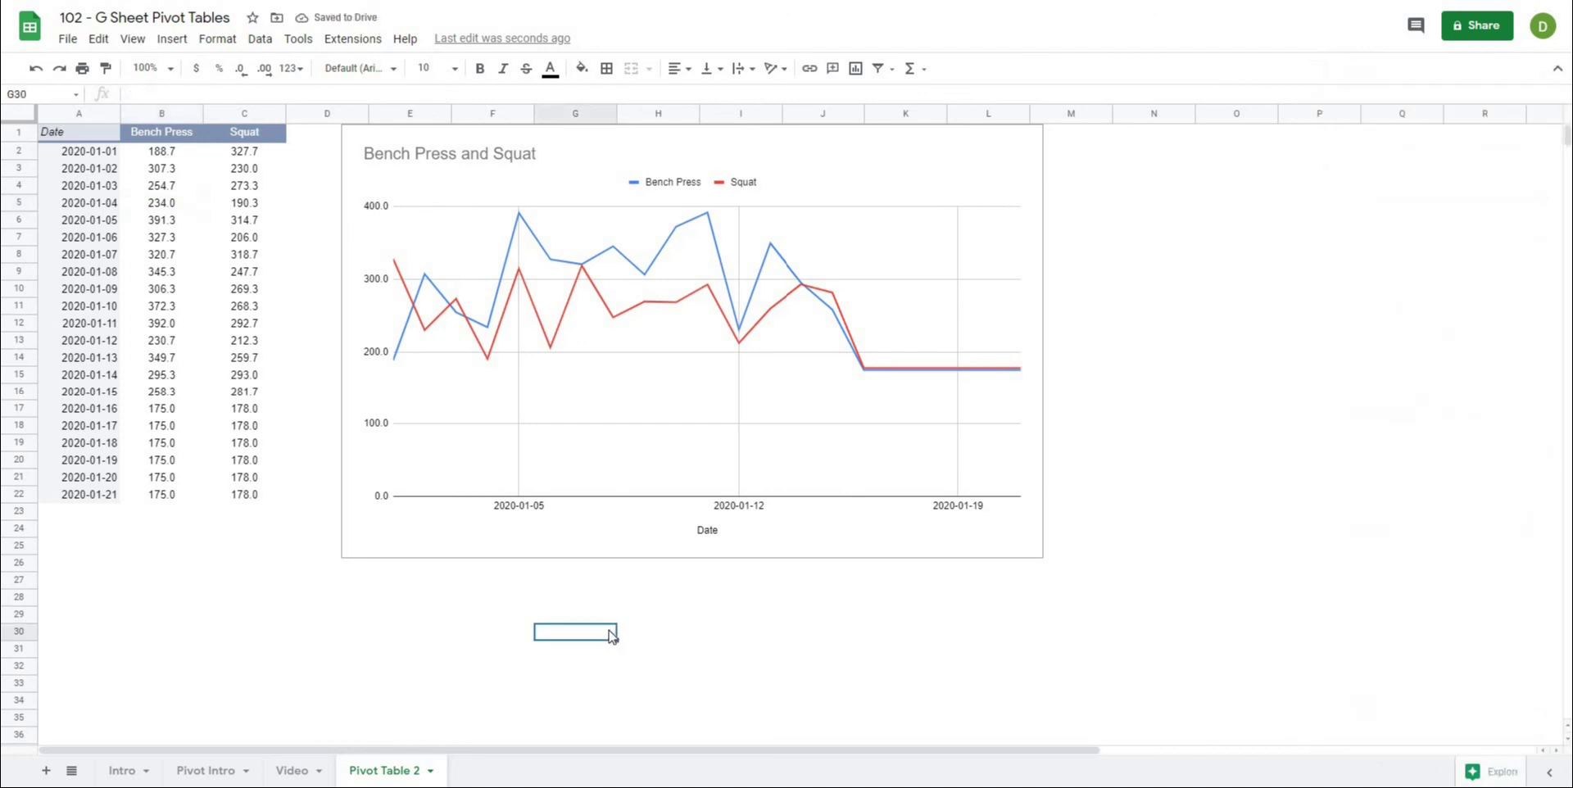